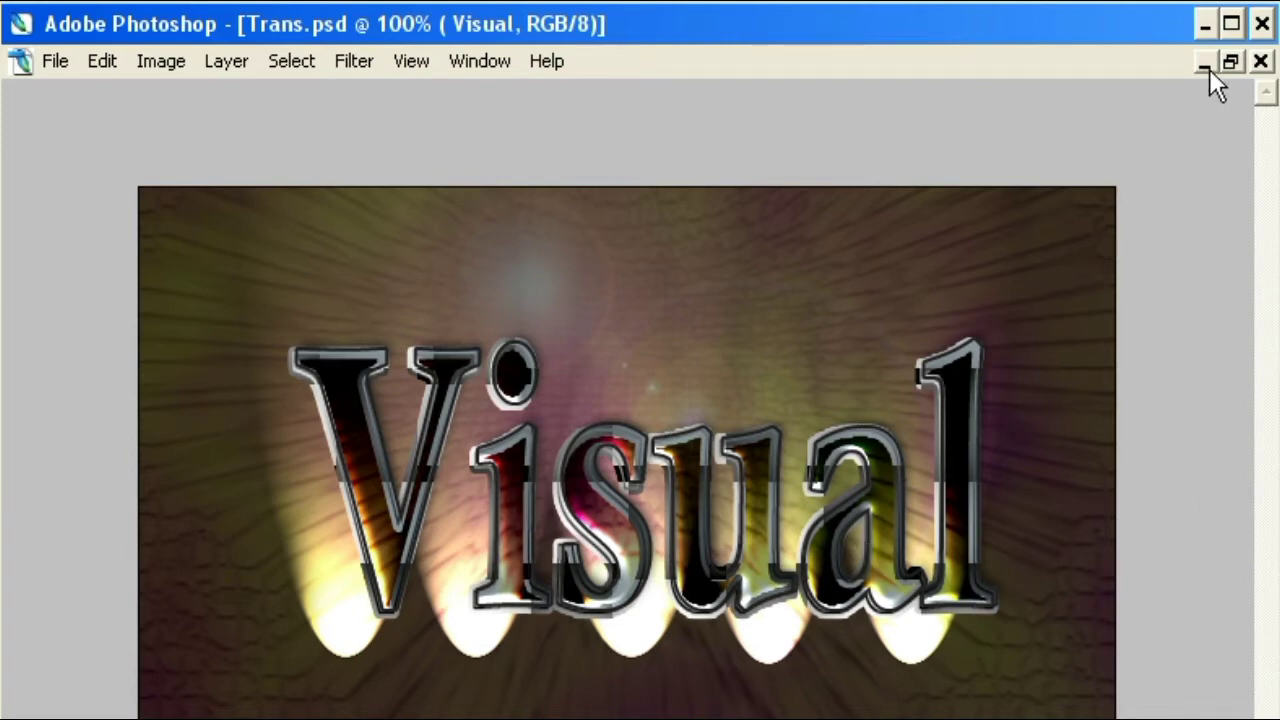
- Close Trans.psd without saving and minimize the ZARIF3 spotlight image
click(1260, 61)
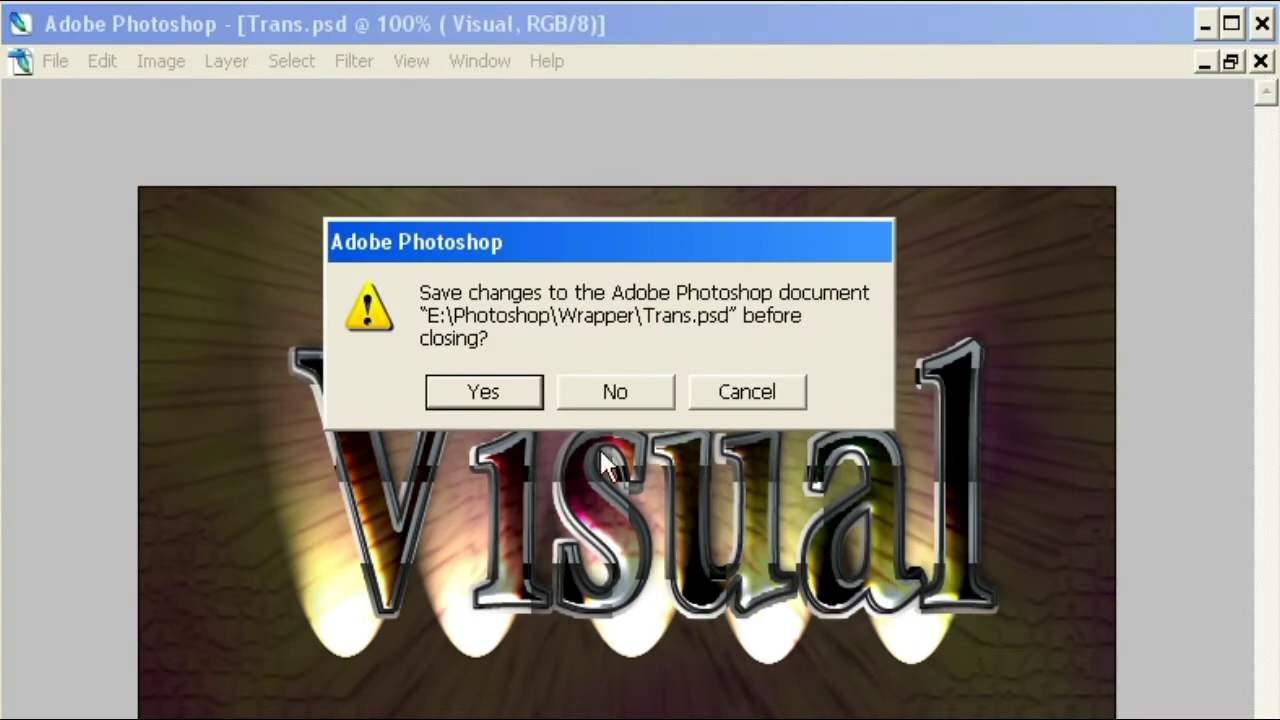
click(620, 390)
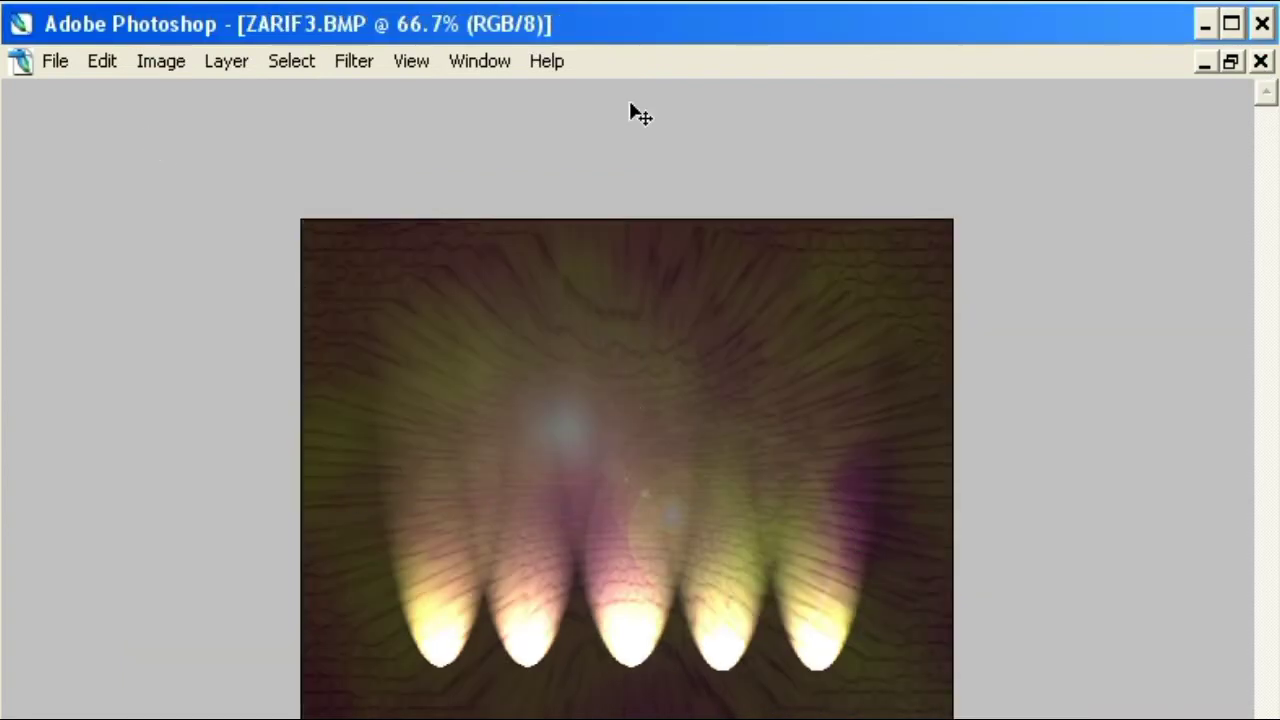
click(1204, 62)
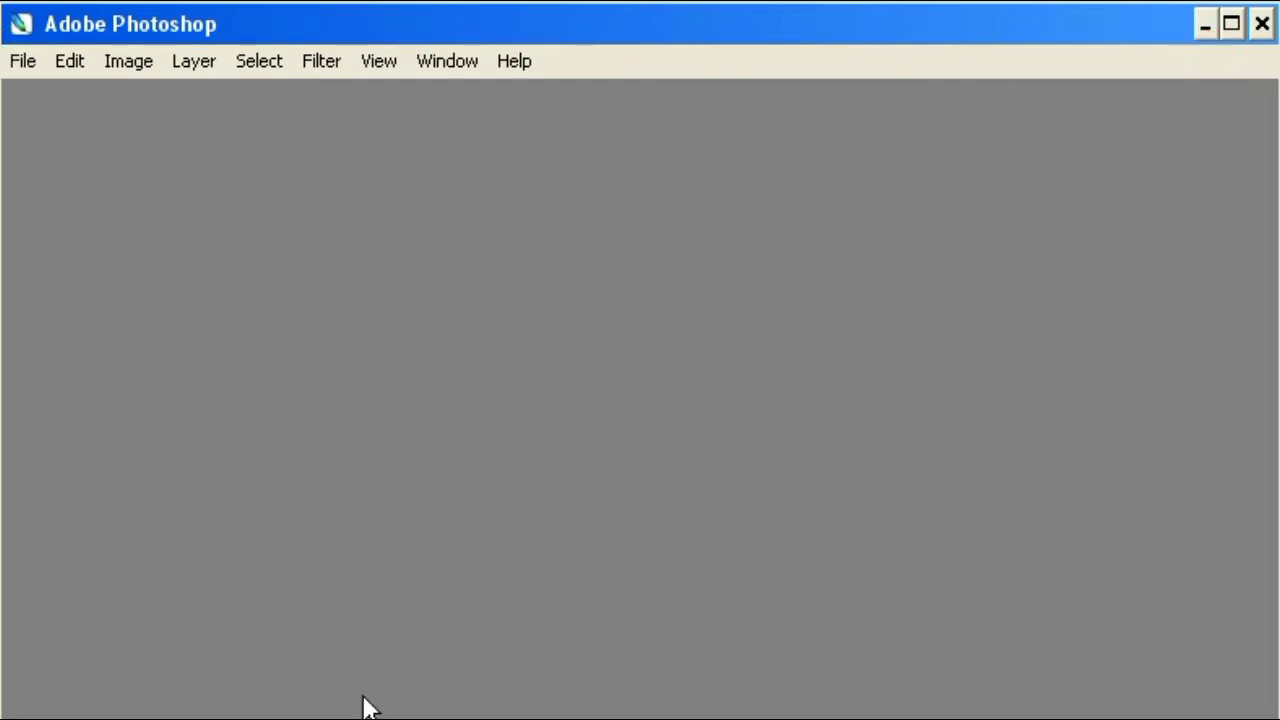
- Create a new blank 8 × 6 inch document at 120 pixels/inch
click(21, 63)
click(14, 97)
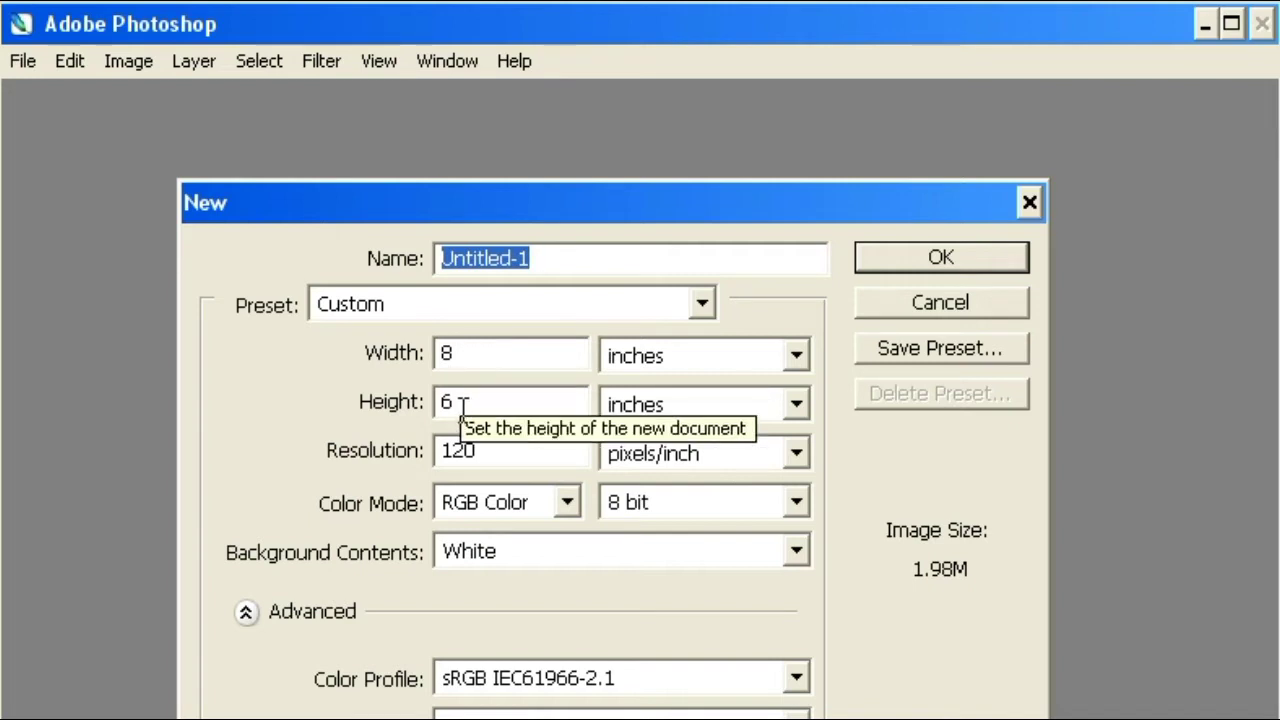
click(942, 258)
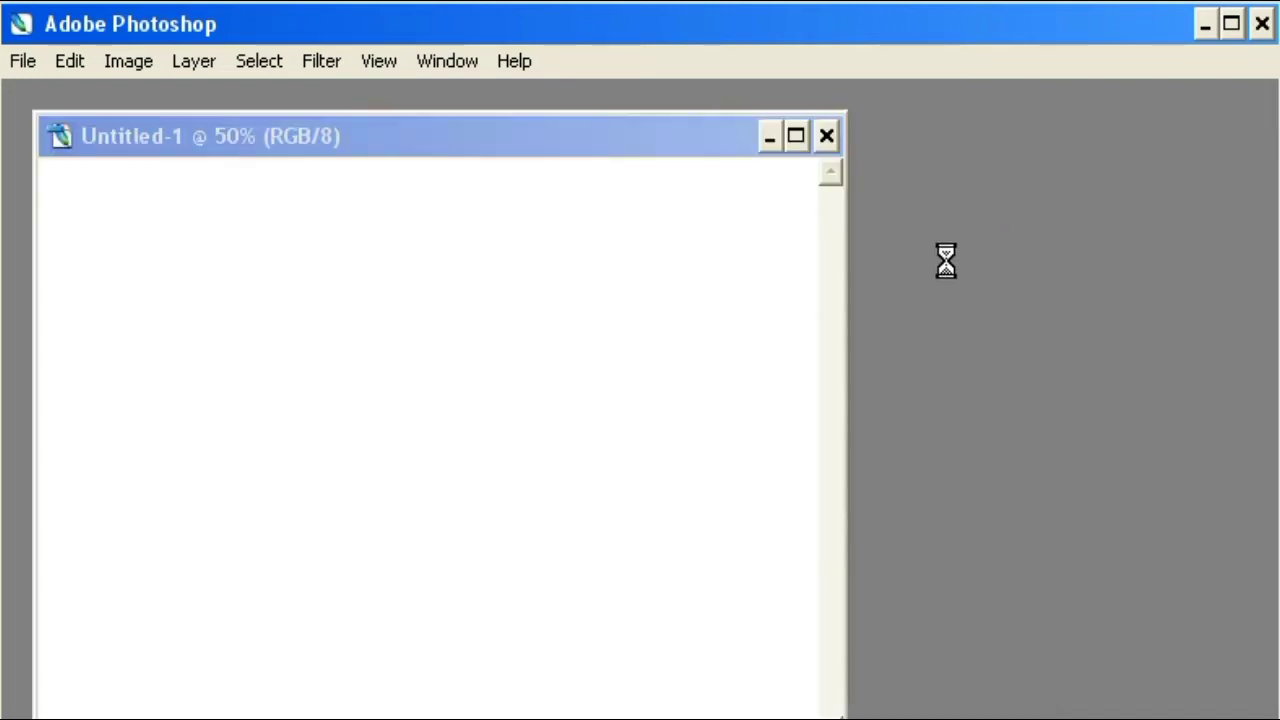
drag(486, 140, 662, 145)
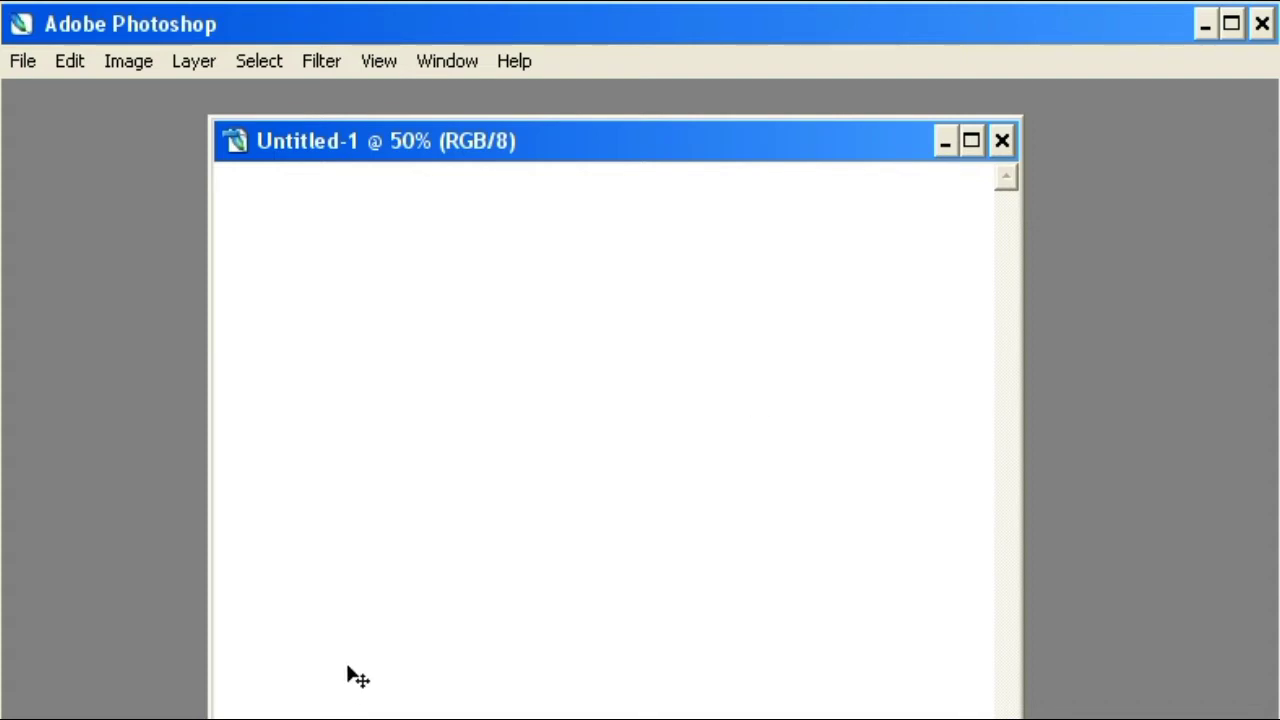
- Show the palettes and add an empty Layer 1 above the Background of Untitled-1
key(Tab)
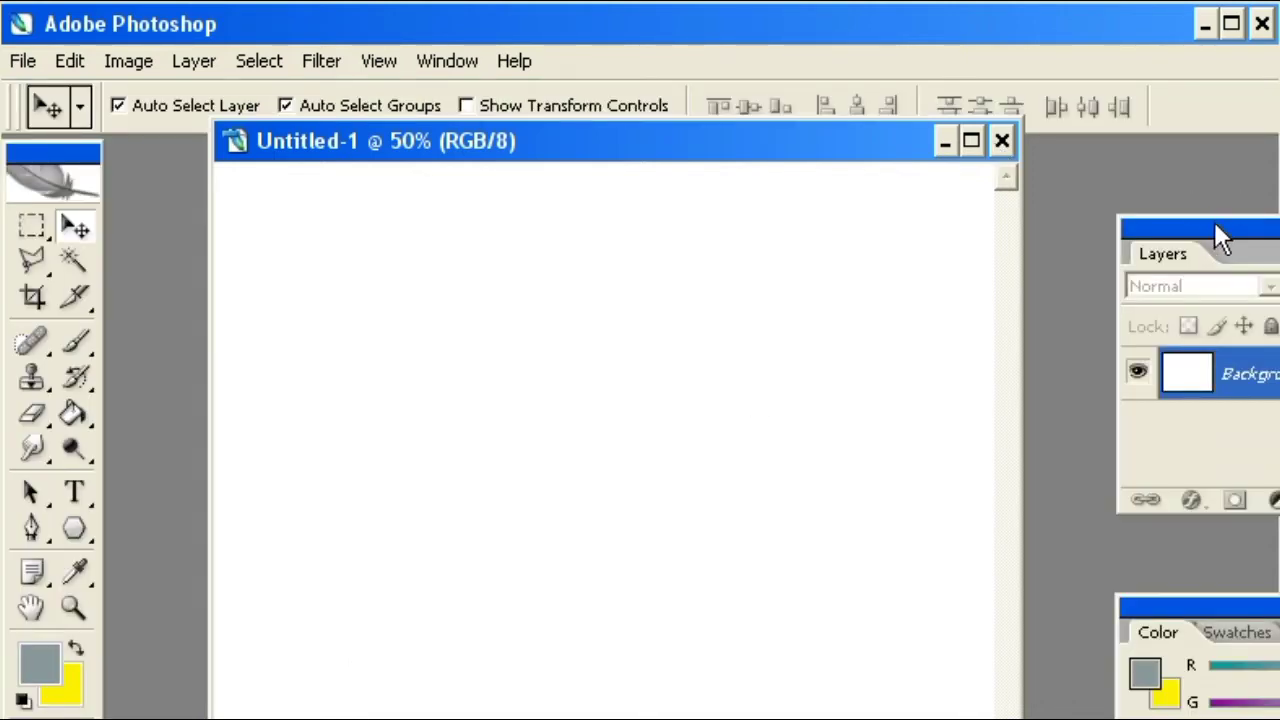
drag(1218, 236, 824, 250)
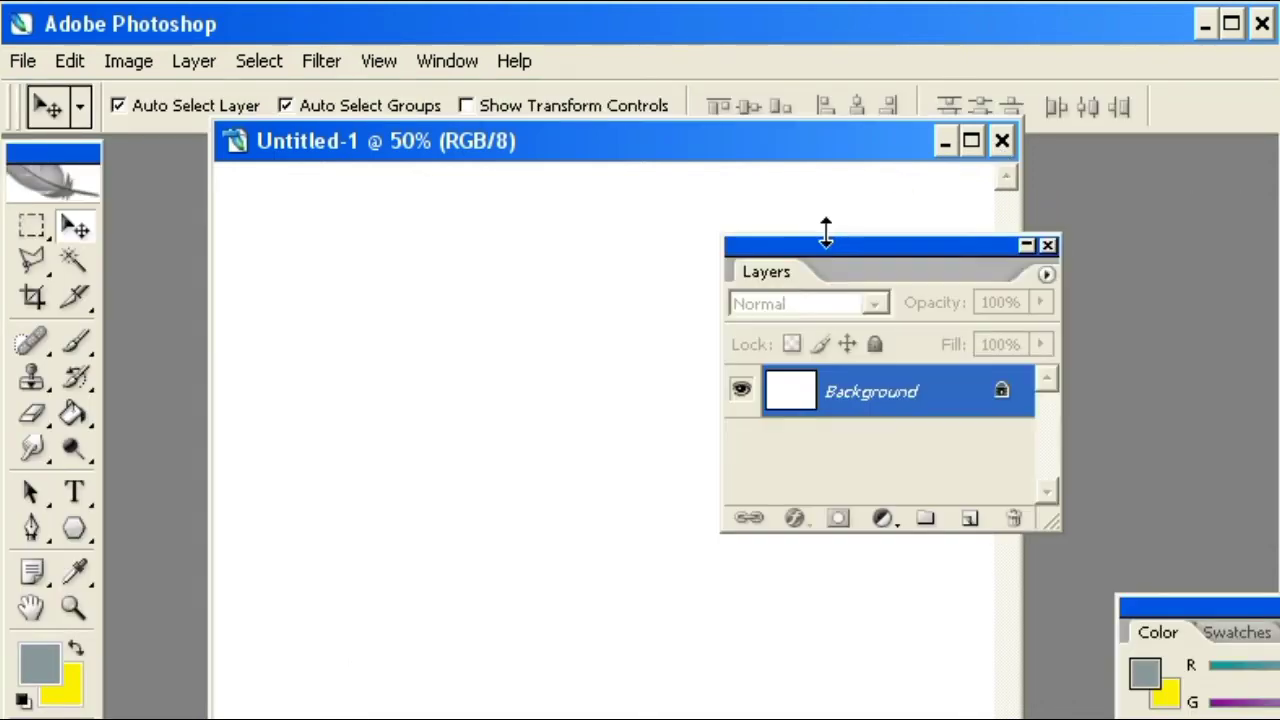
click(969, 519)
mouse_move(851, 250)
mouse_down()
mouse_move(1089, 284)
mouse_move(1134, 263)
mouse_up()
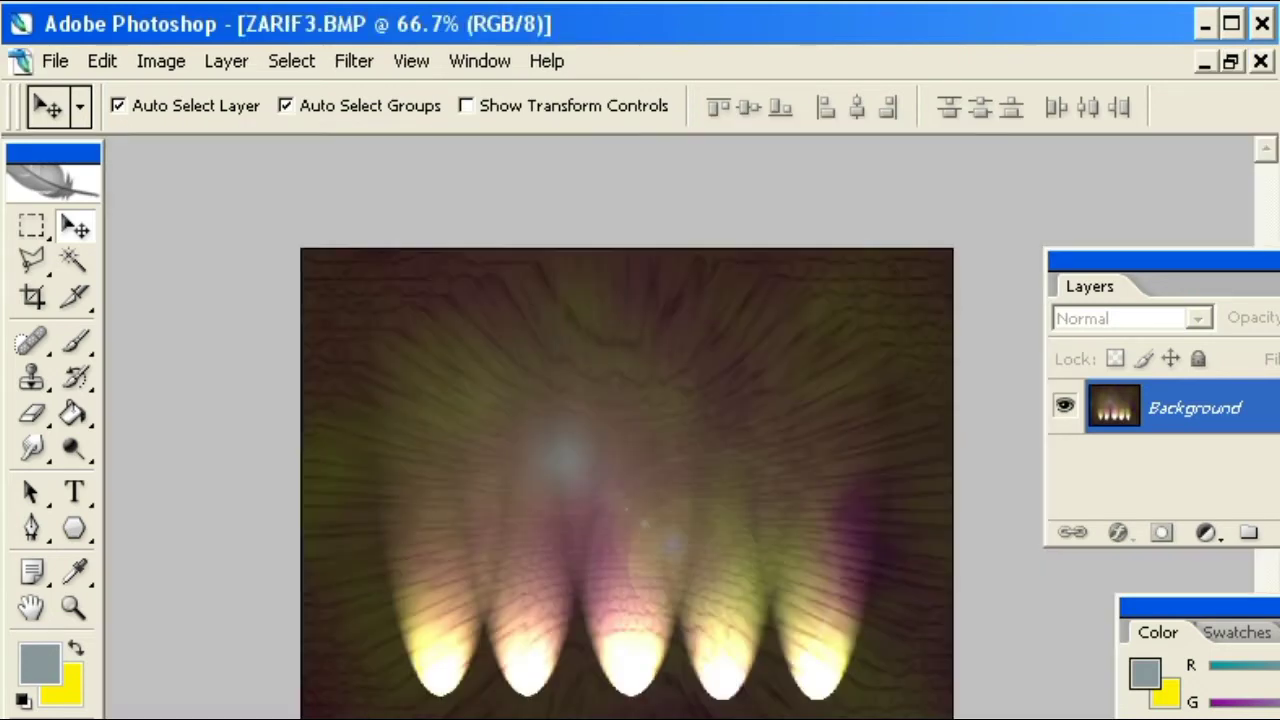
- Select all of the ZARIF3 spotlight image and paste it onto Layer 1 of Untitled-1
click(31, 225)
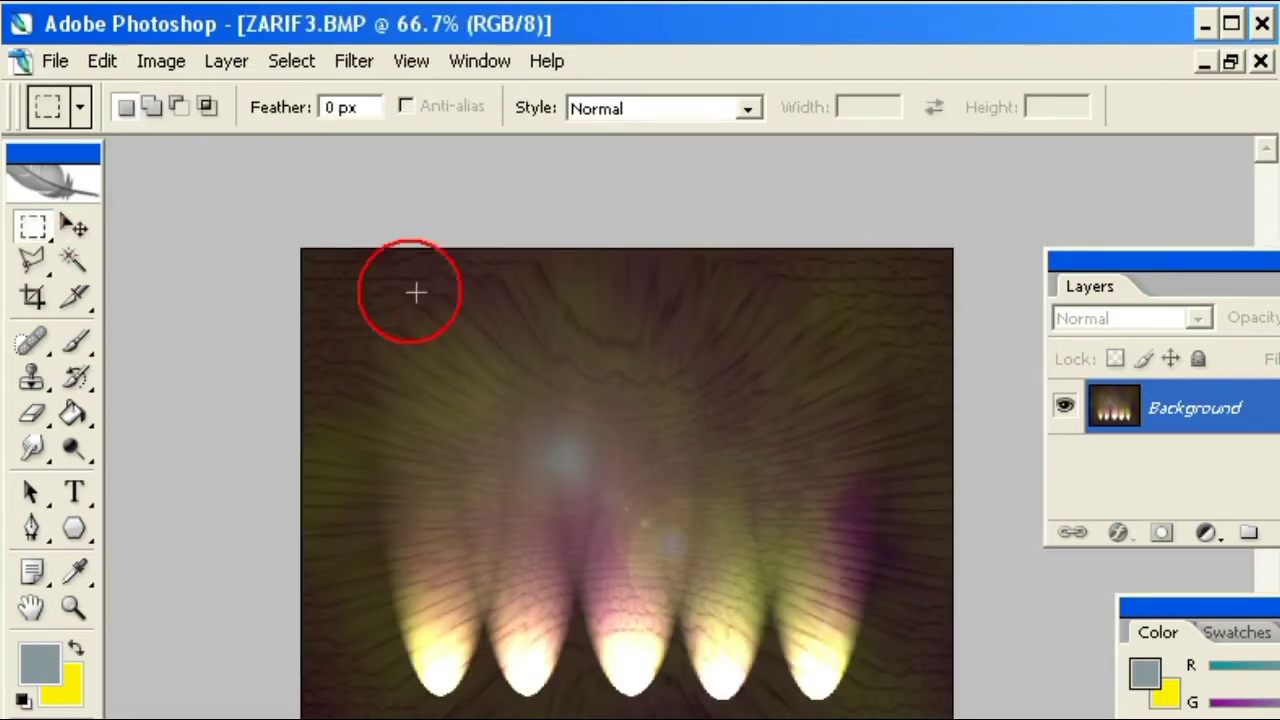
drag(299, 244, 604, 443)
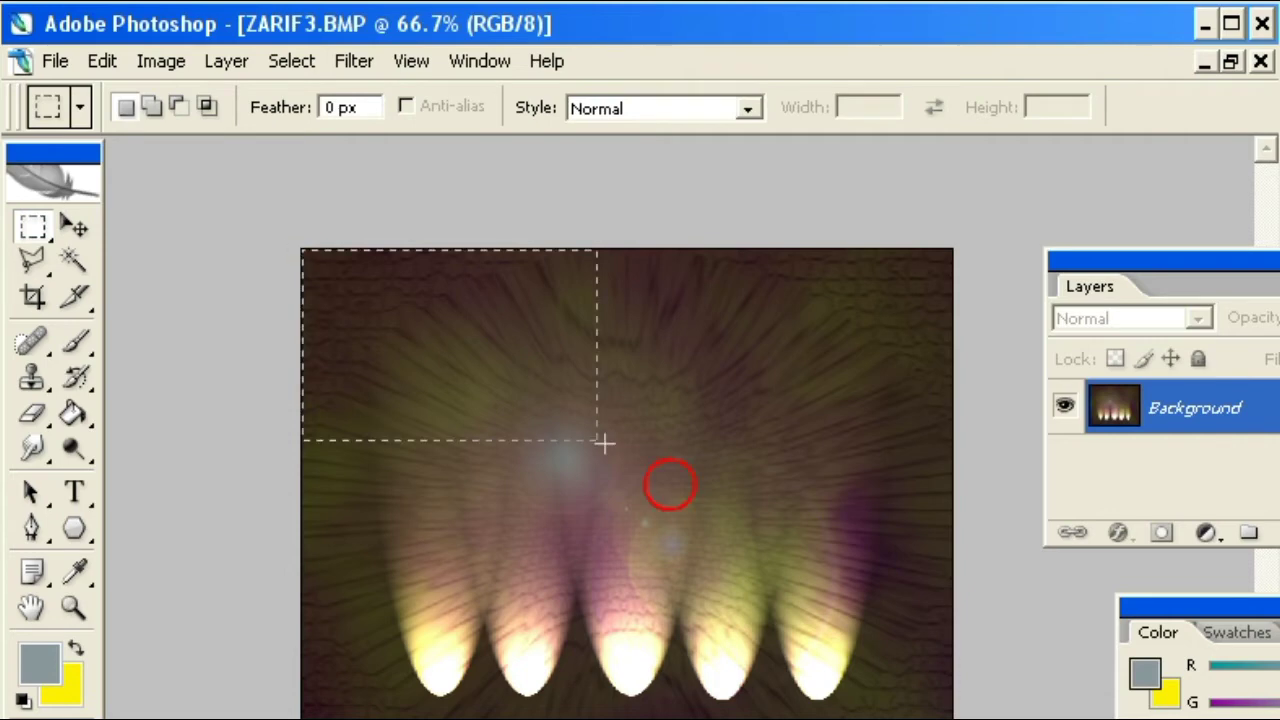
key(ctrl+a)
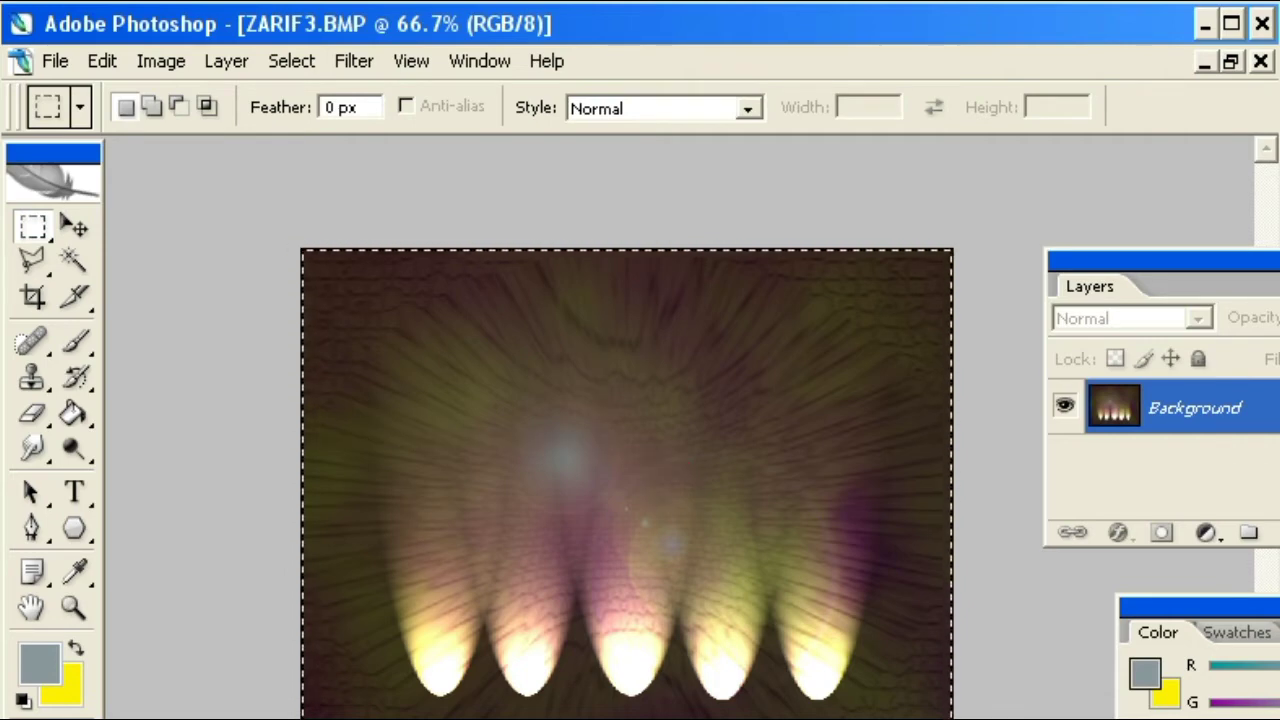
click(1206, 61)
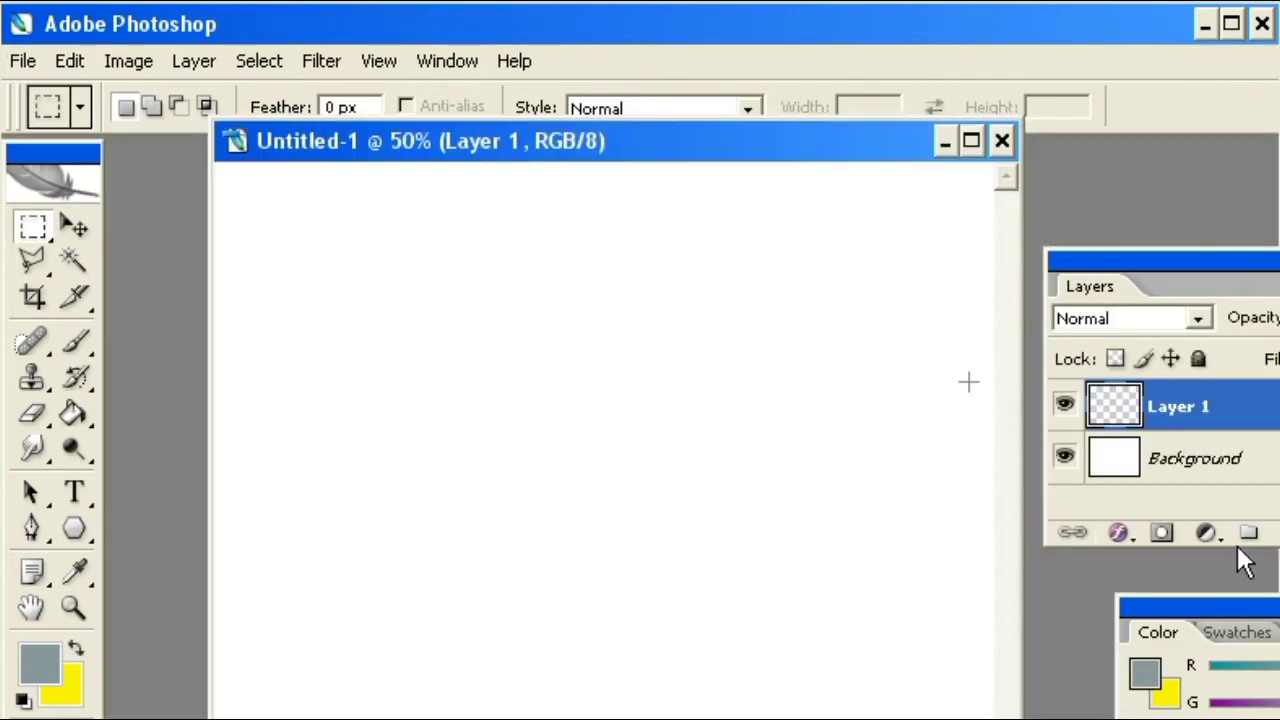
drag(1164, 259, 1067, 269)
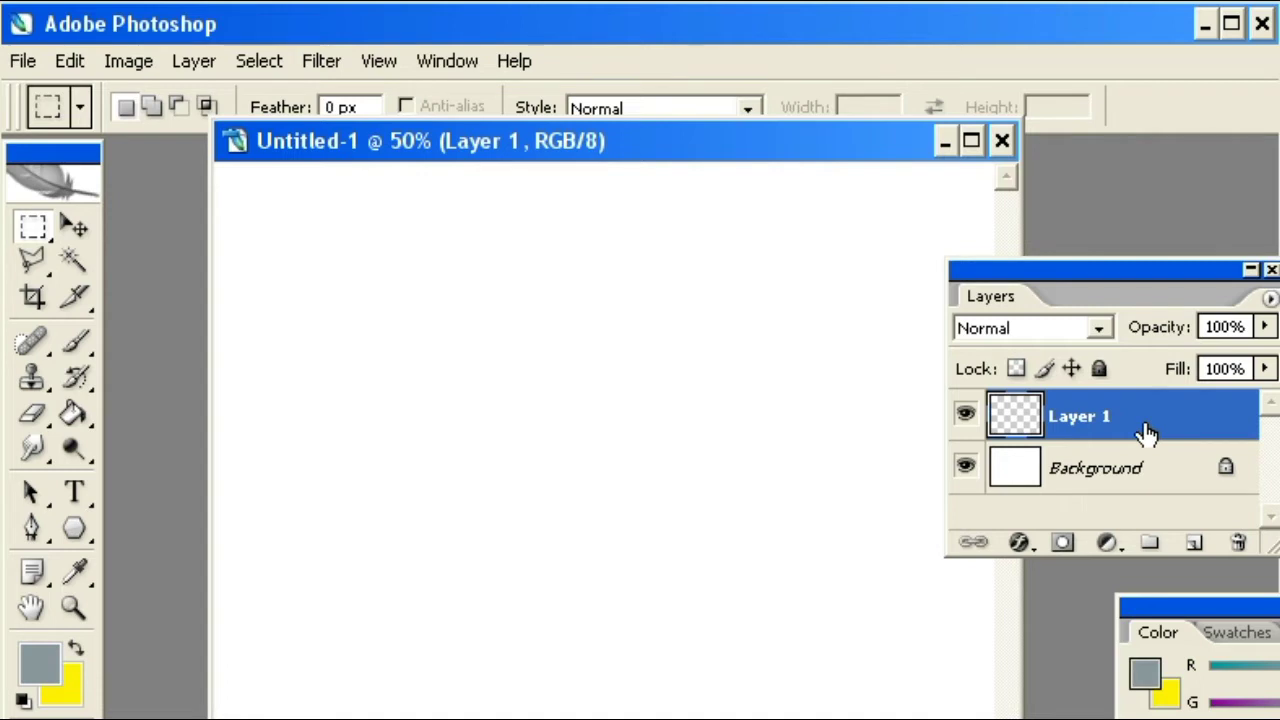
key(ctrl+v)
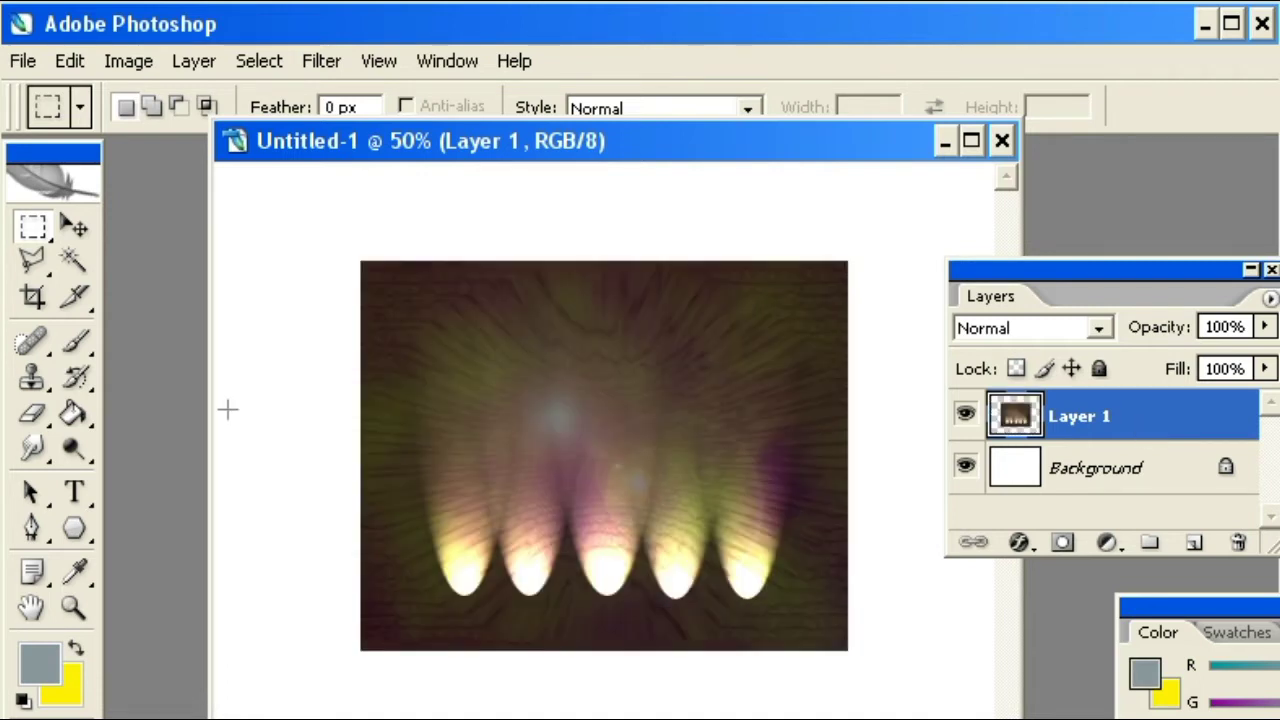
click(75, 226)
- Free-transform the spotlight layer to about 160% width and 155% height, filling the canvas
click(590, 466)
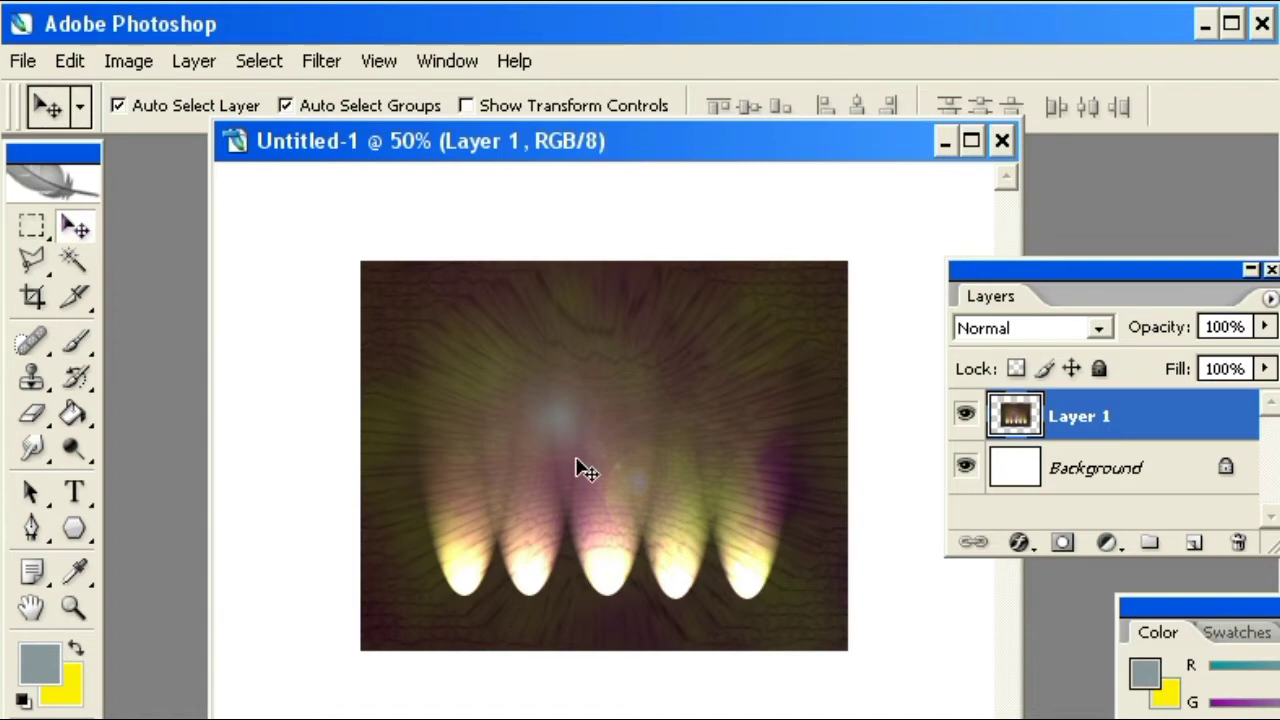
key(ctrl+t)
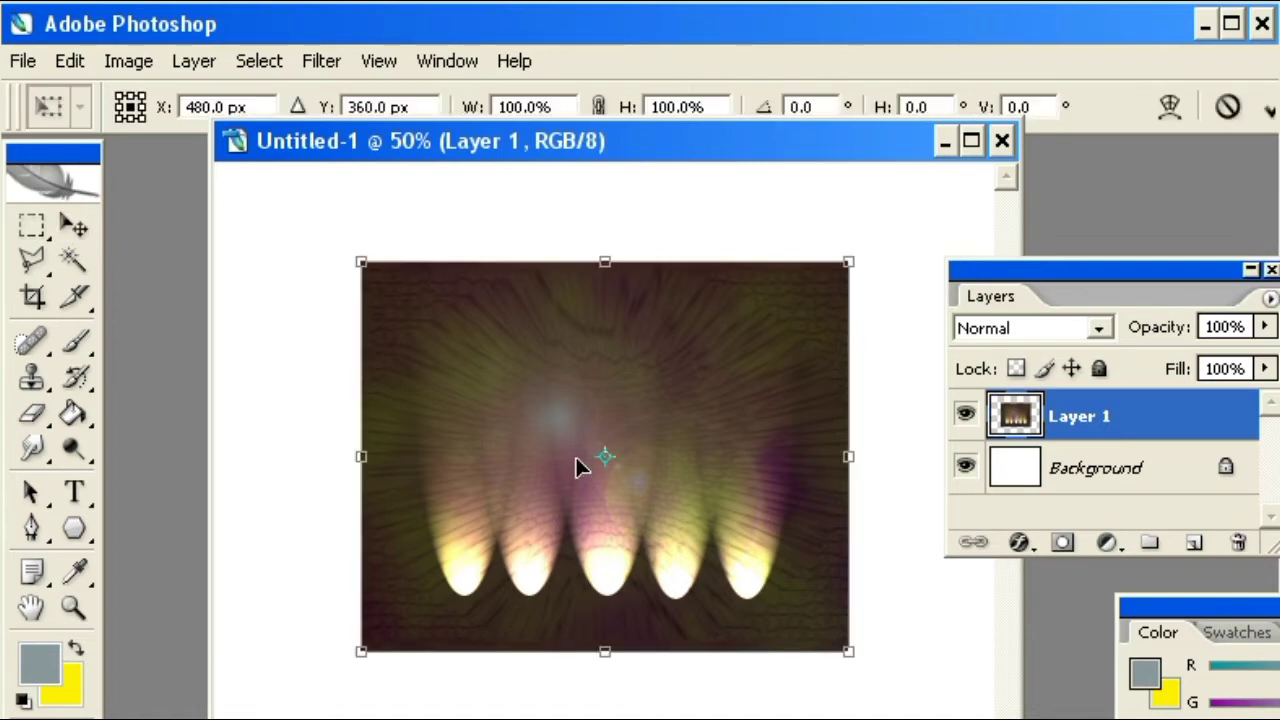
drag(557, 343, 481, 290)
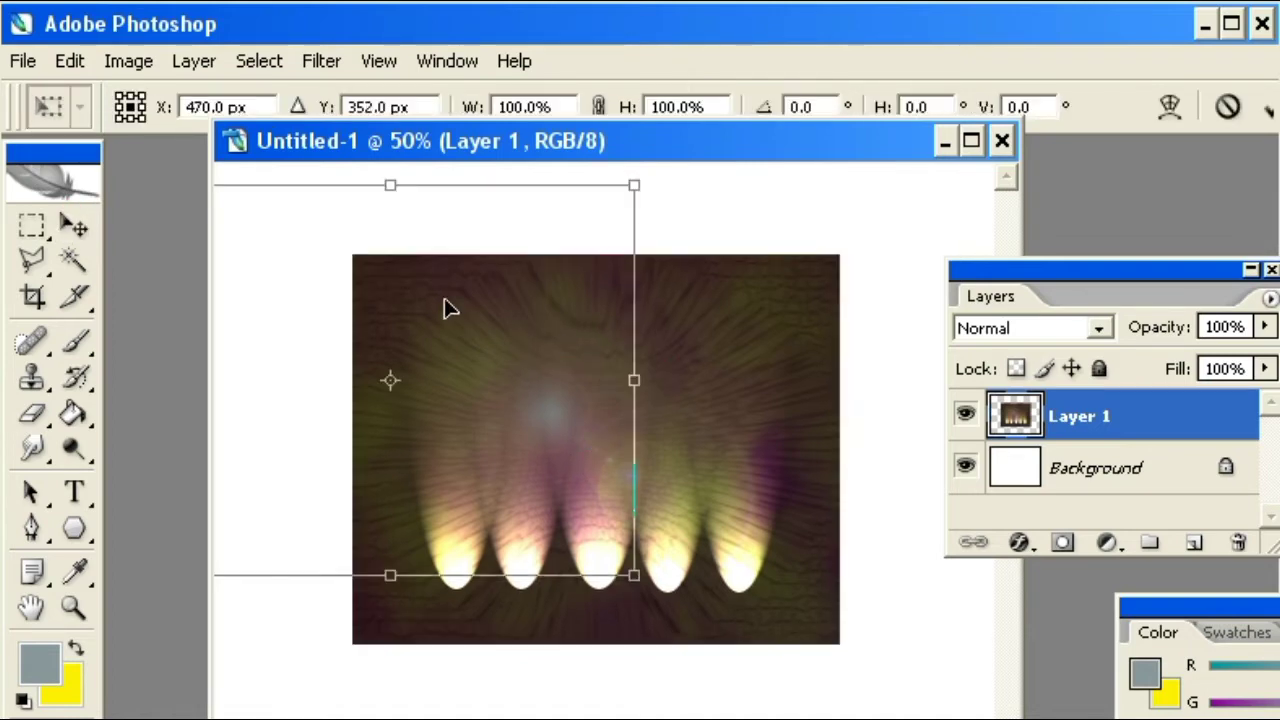
key(ctrl+z)
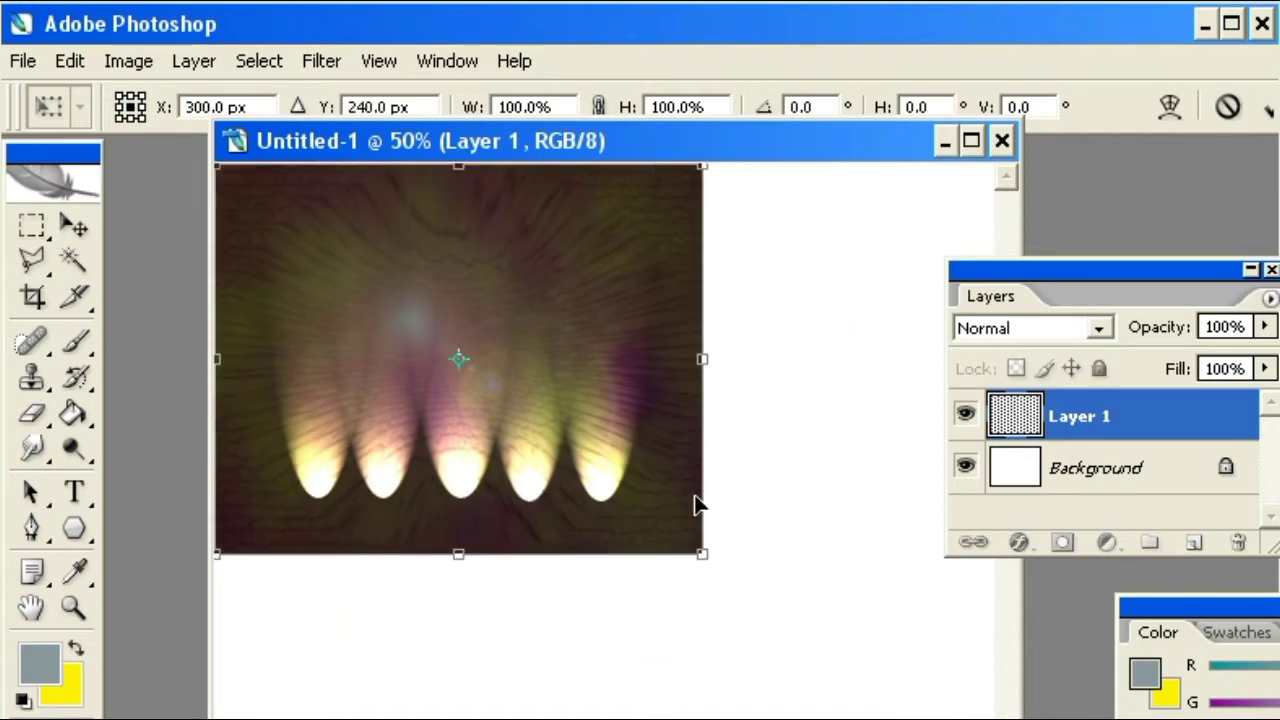
drag(701, 554, 994, 716)
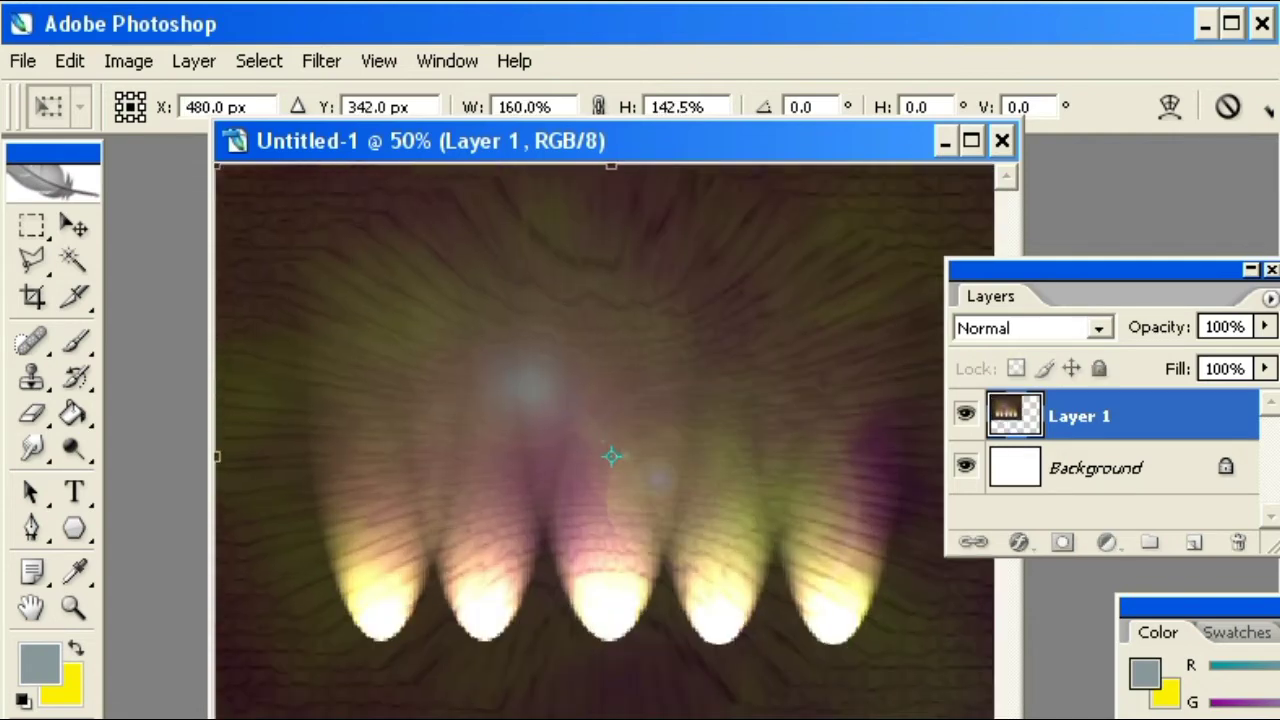
drag(803, 646, 805, 626)
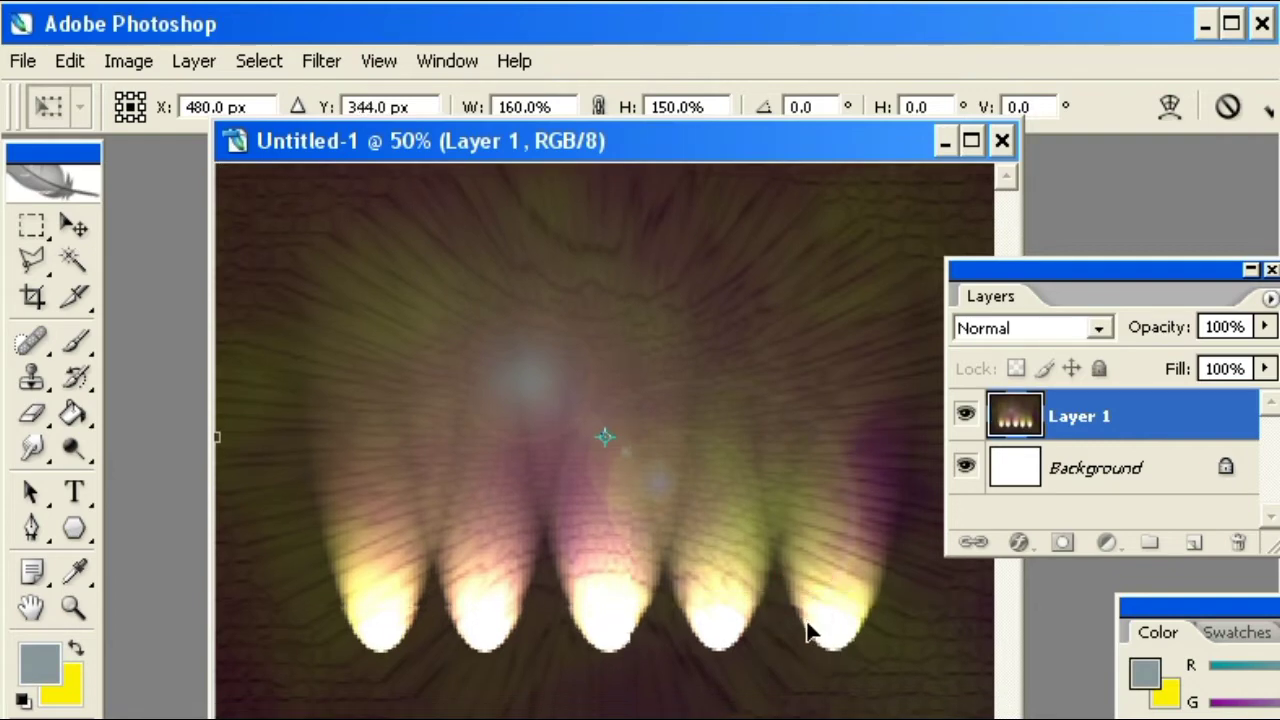
drag(605, 700, 605, 719)
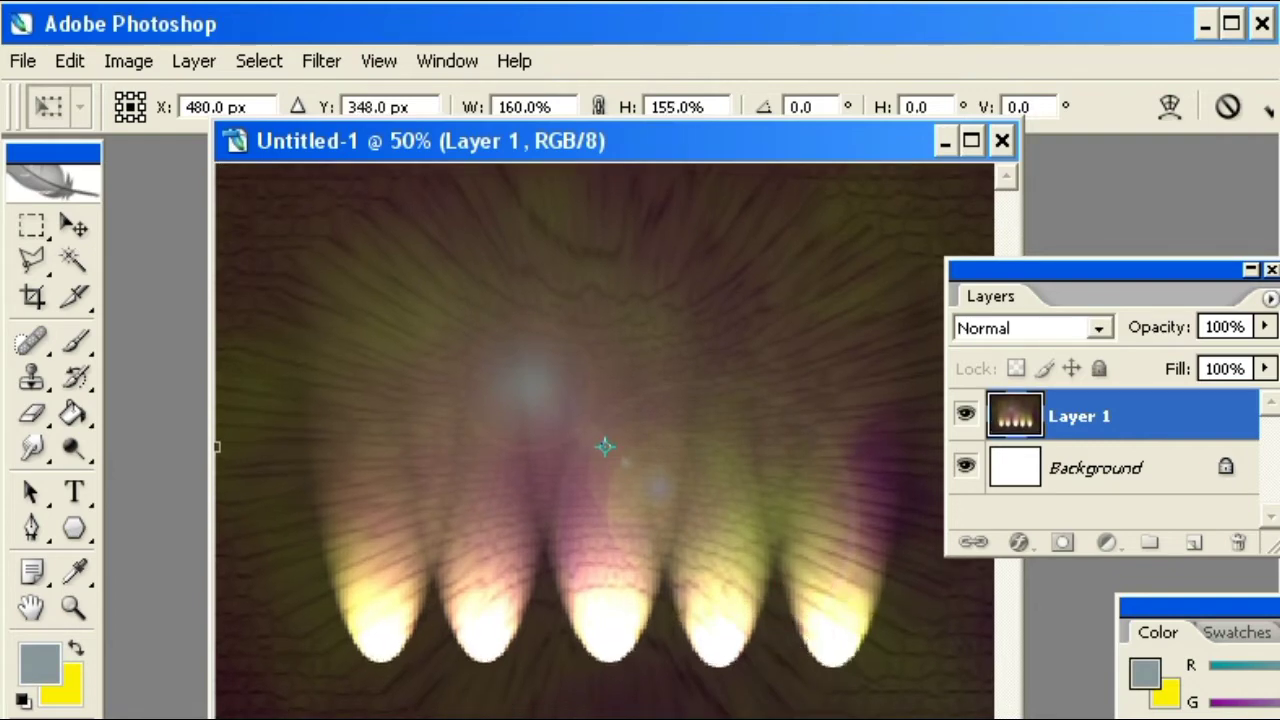
key(Return)
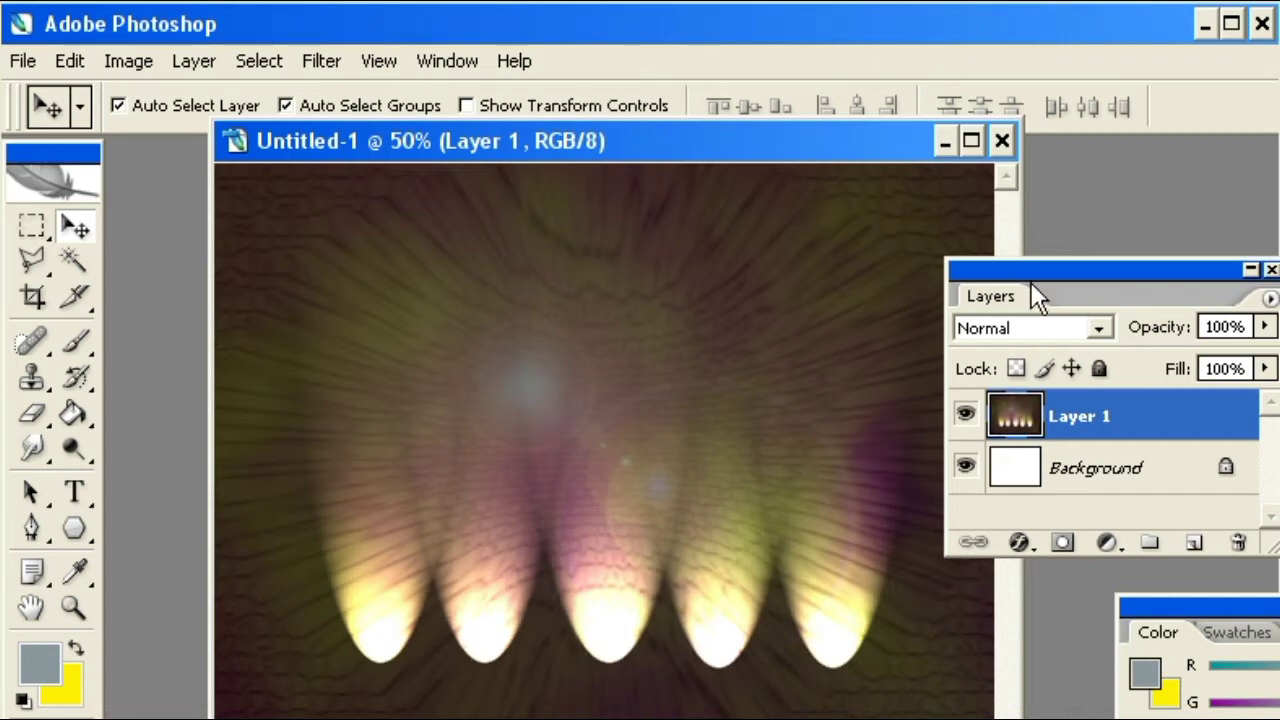
drag(1043, 276, 1144, 285)
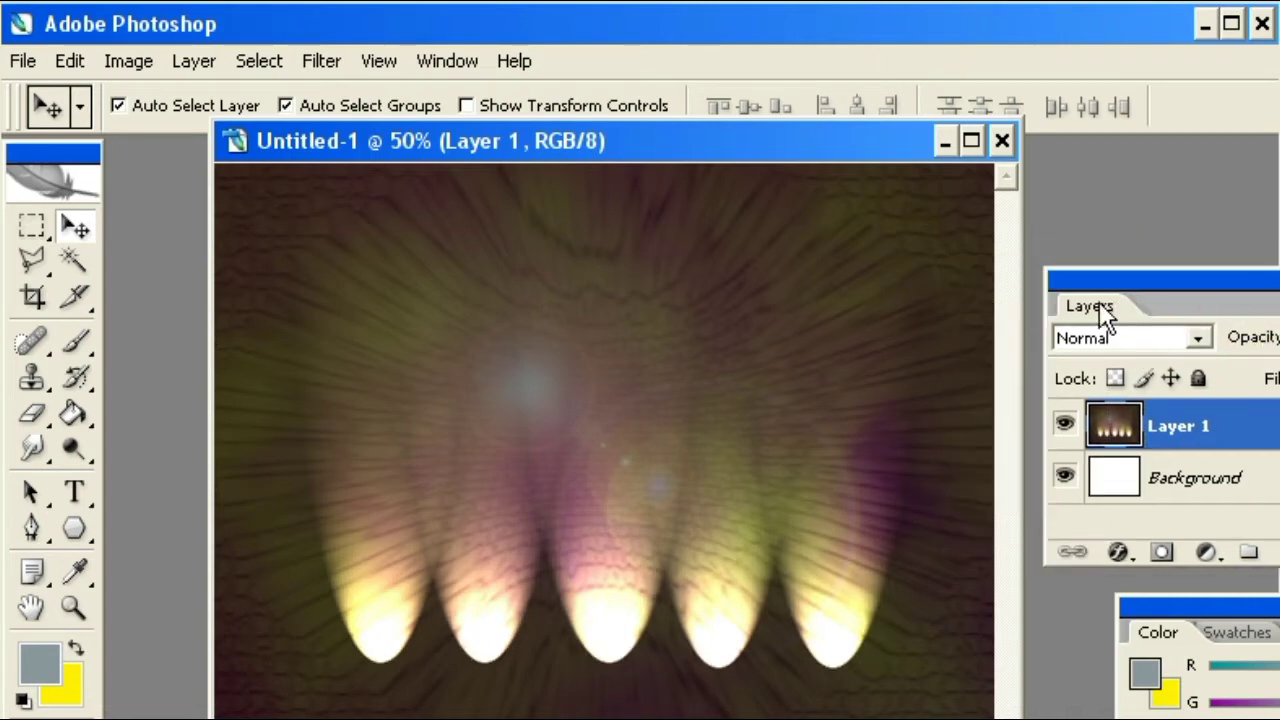
drag(863, 160, 860, 214)
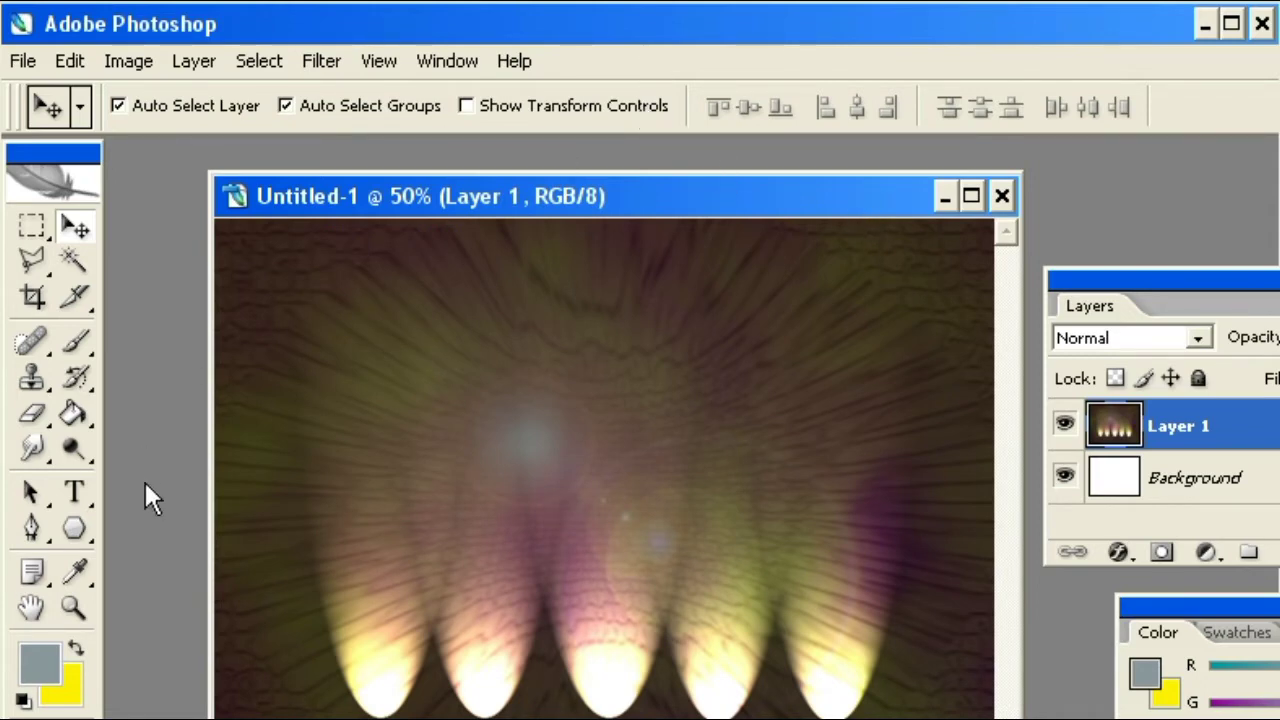
- Select the Type tool and try a blue foreground colour, then discard it
click(84, 492)
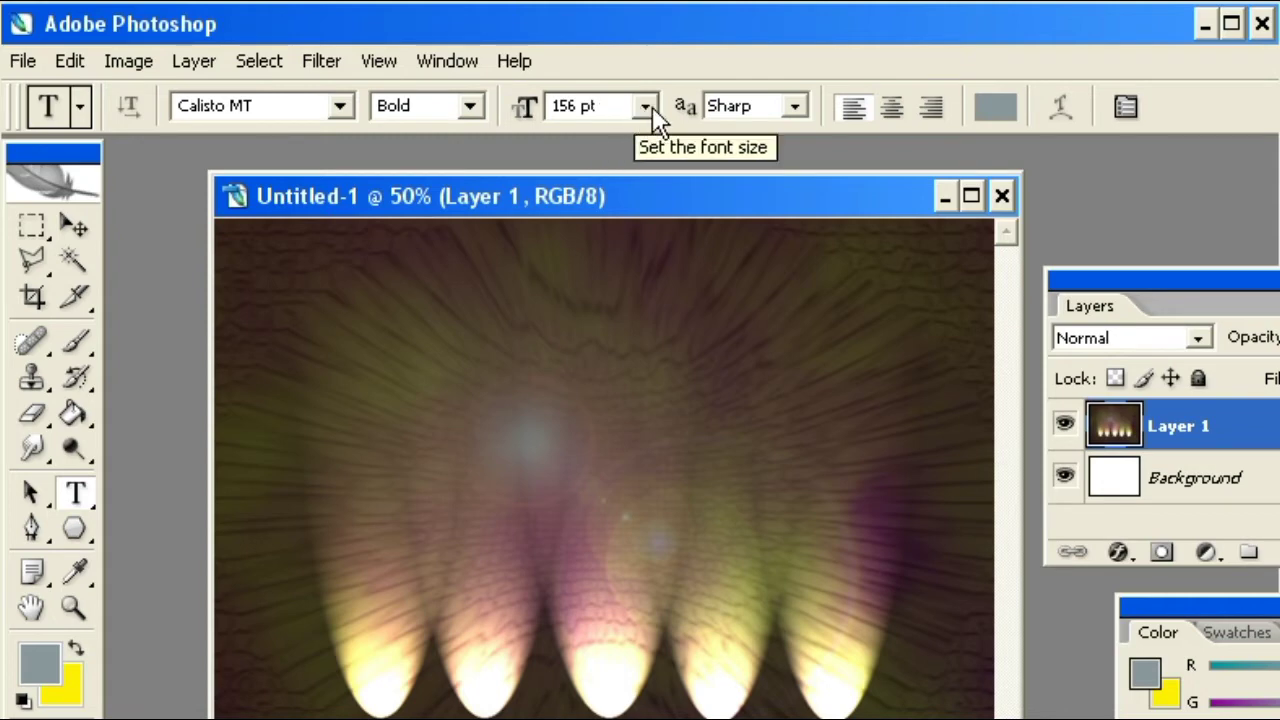
click(44, 676)
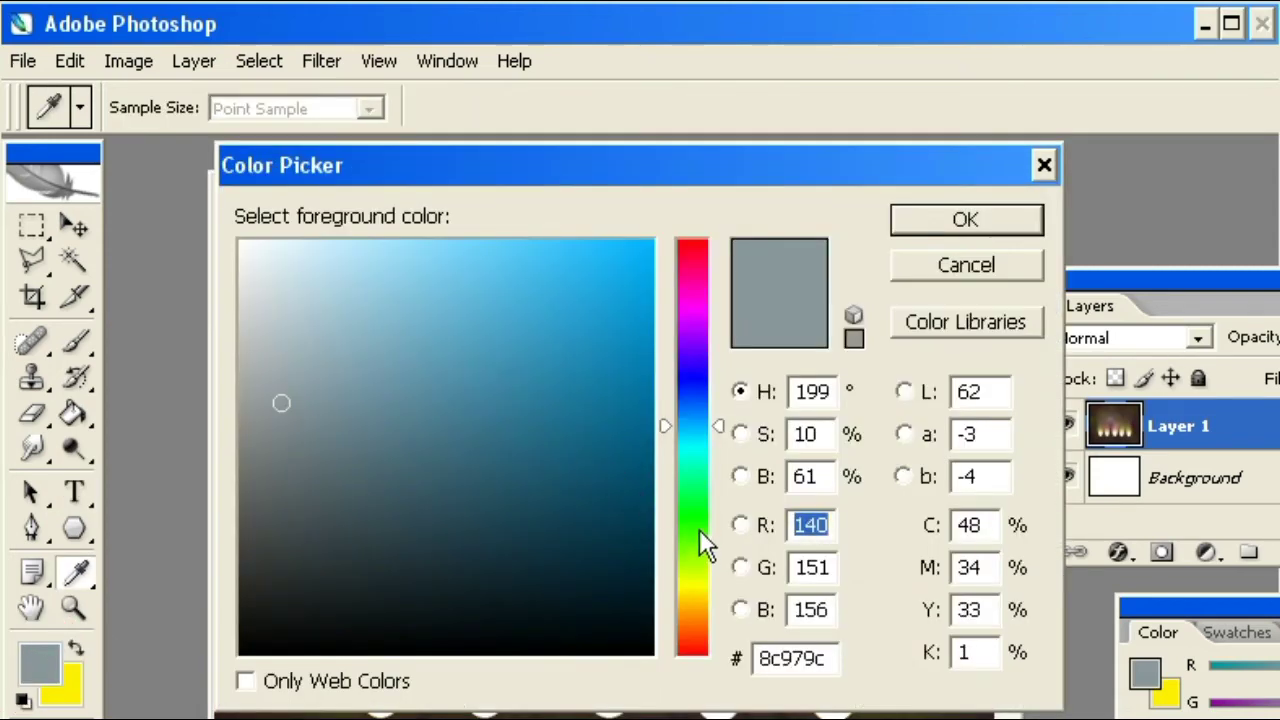
click(634, 338)
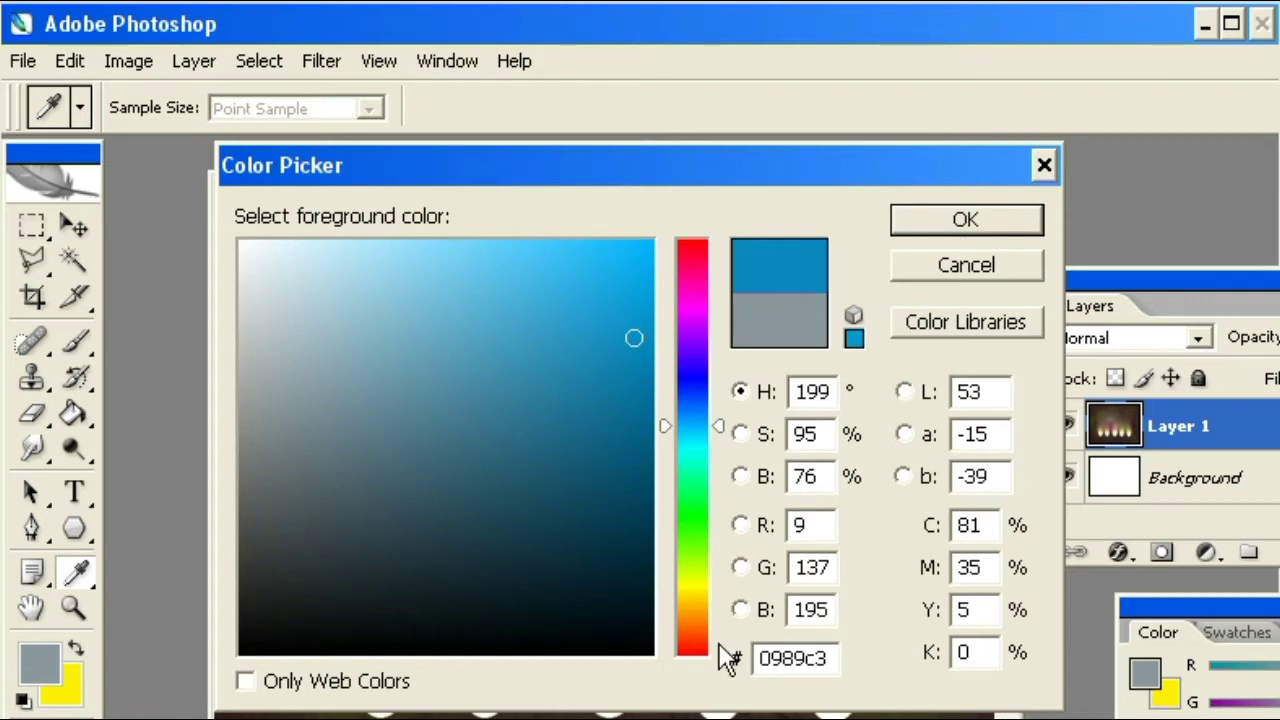
click(968, 269)
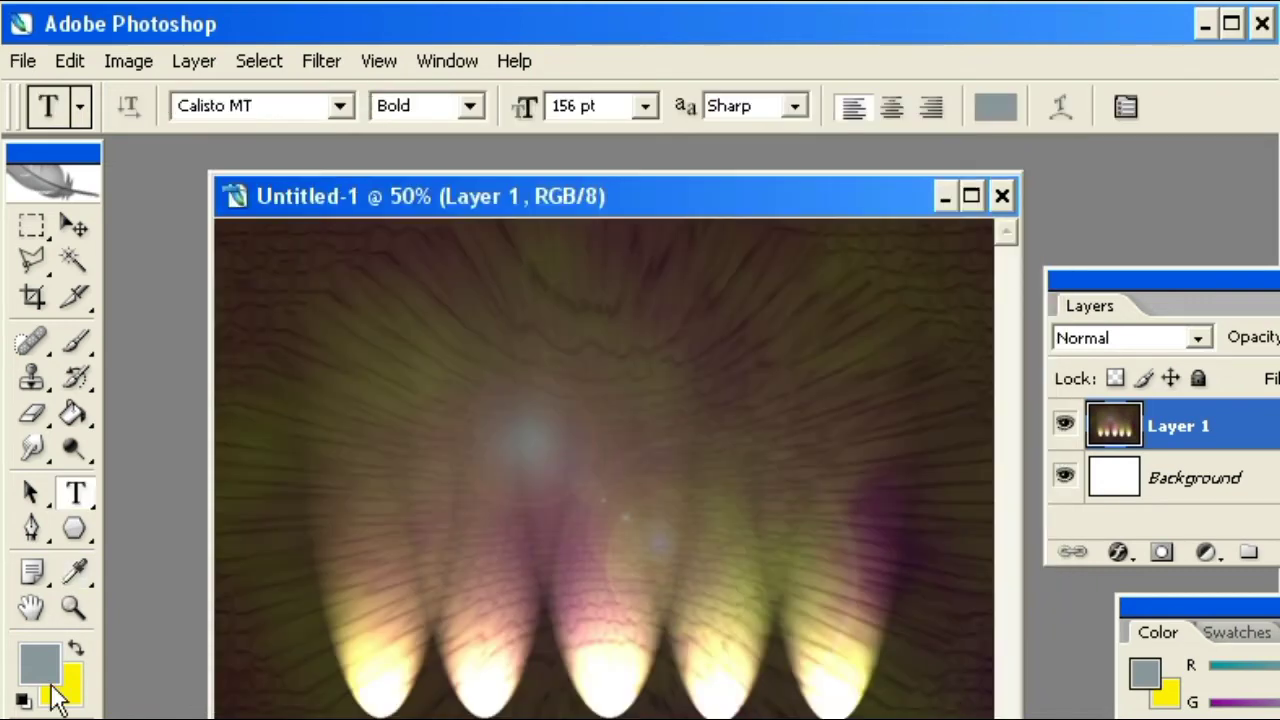
- Set the foreground colour to bright red fd0b05 and close the Color panel
click(50, 678)
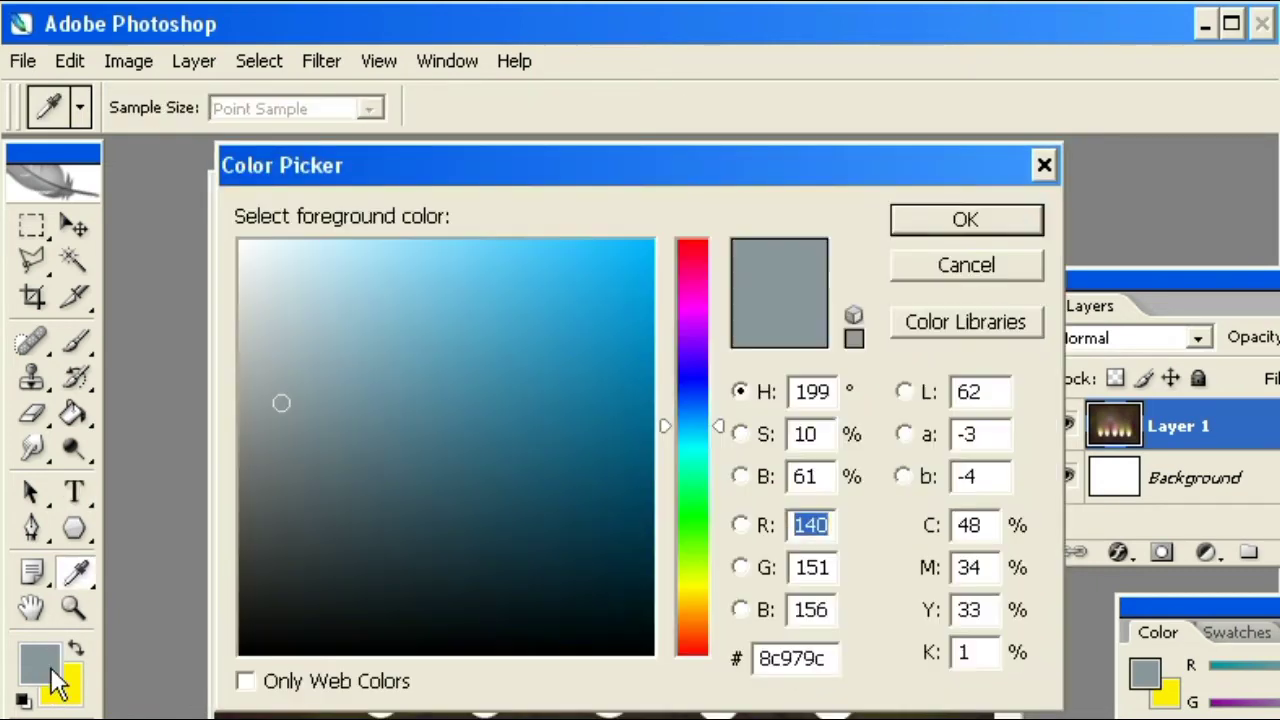
click(686, 503)
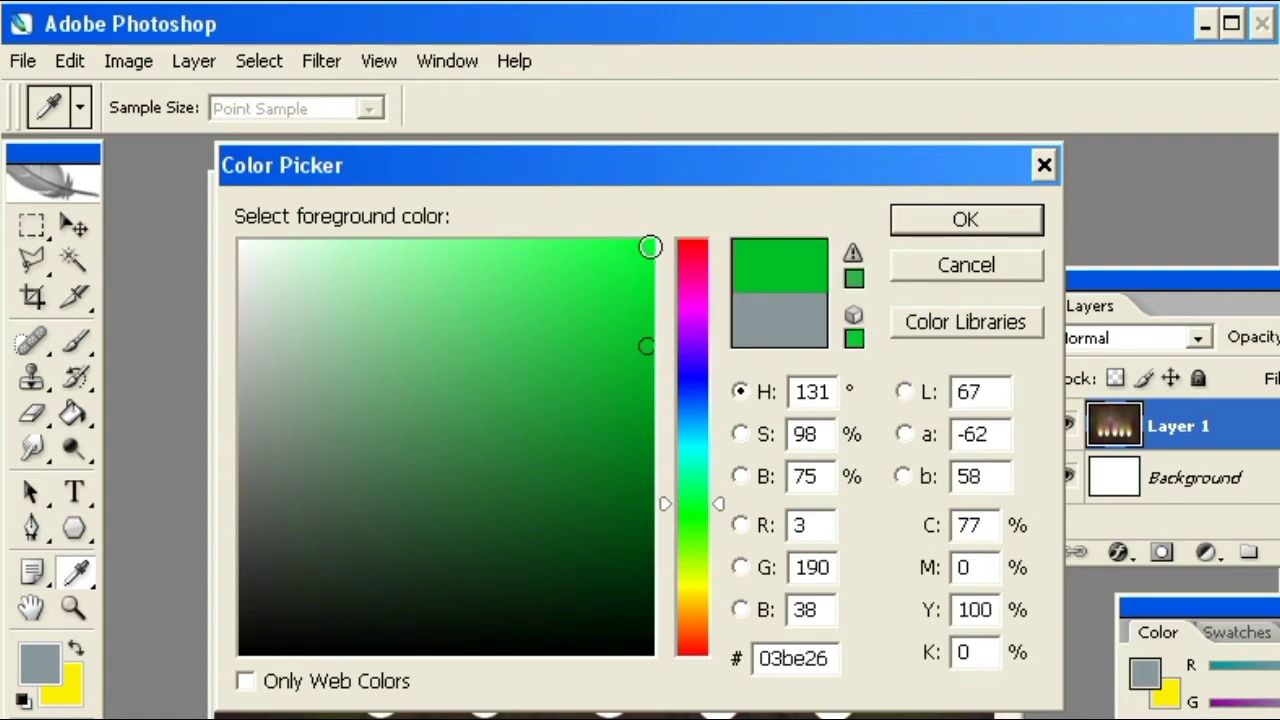
click(648, 245)
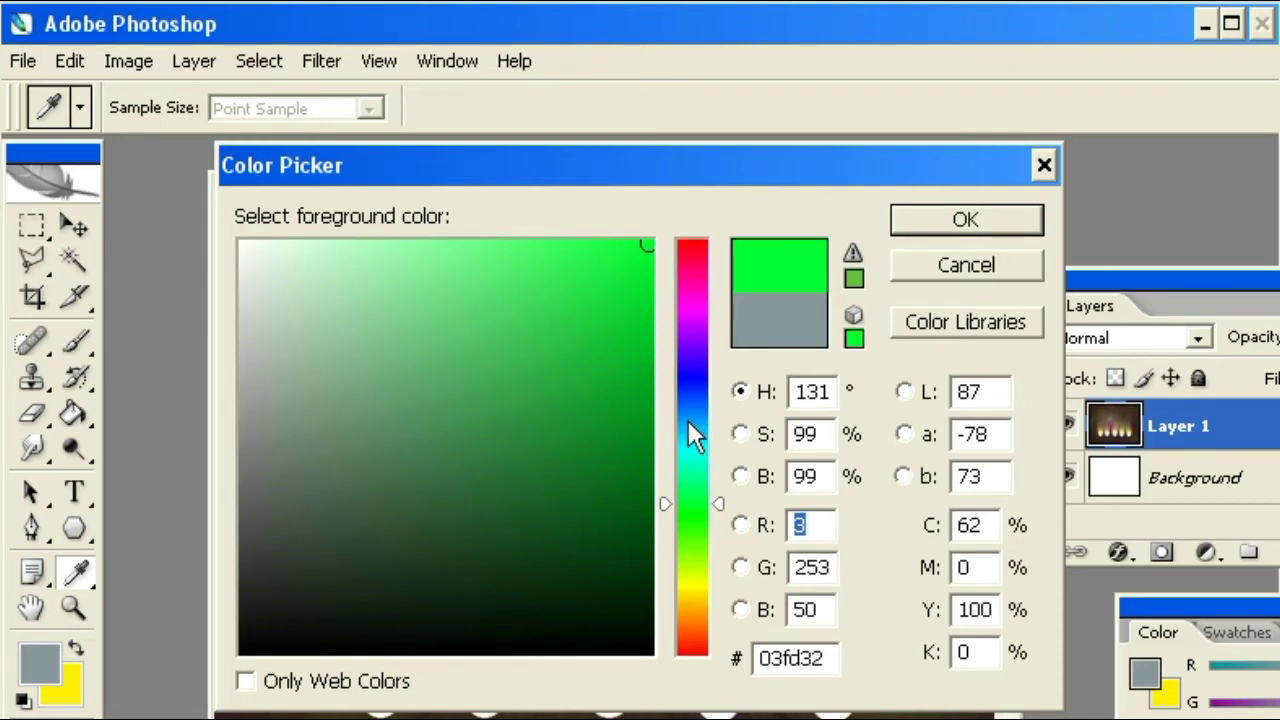
click(692, 391)
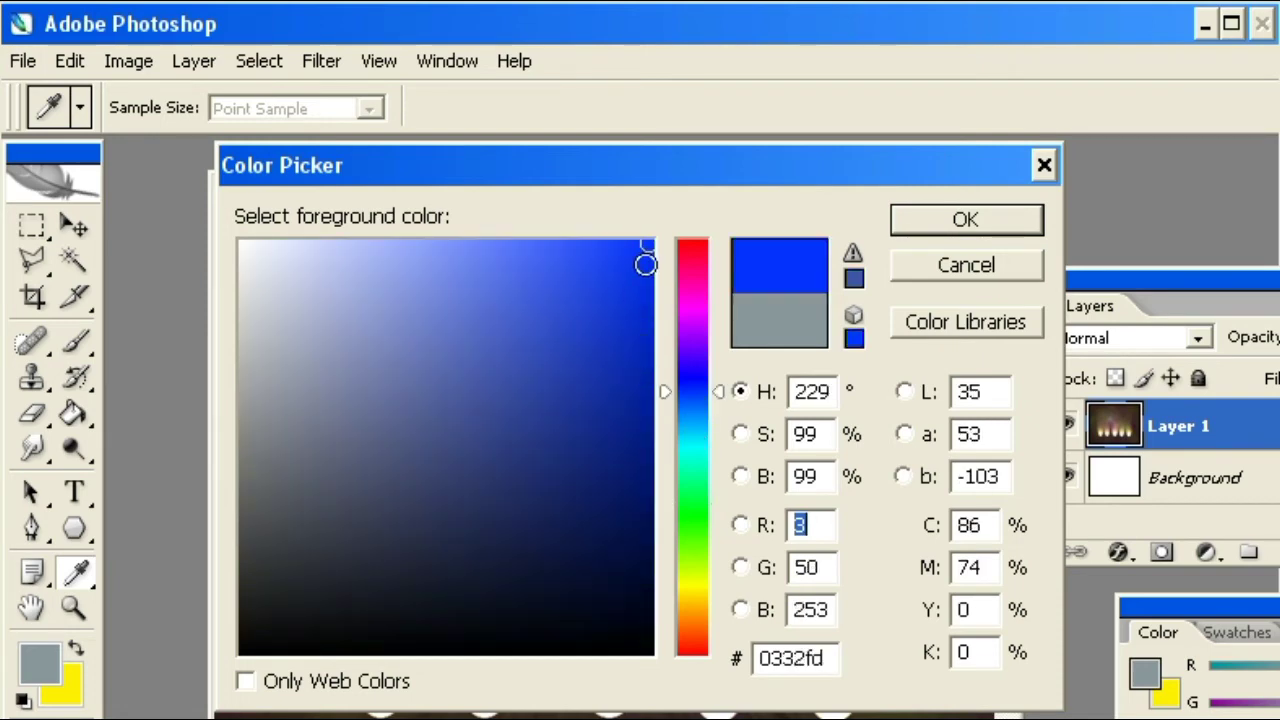
click(648, 310)
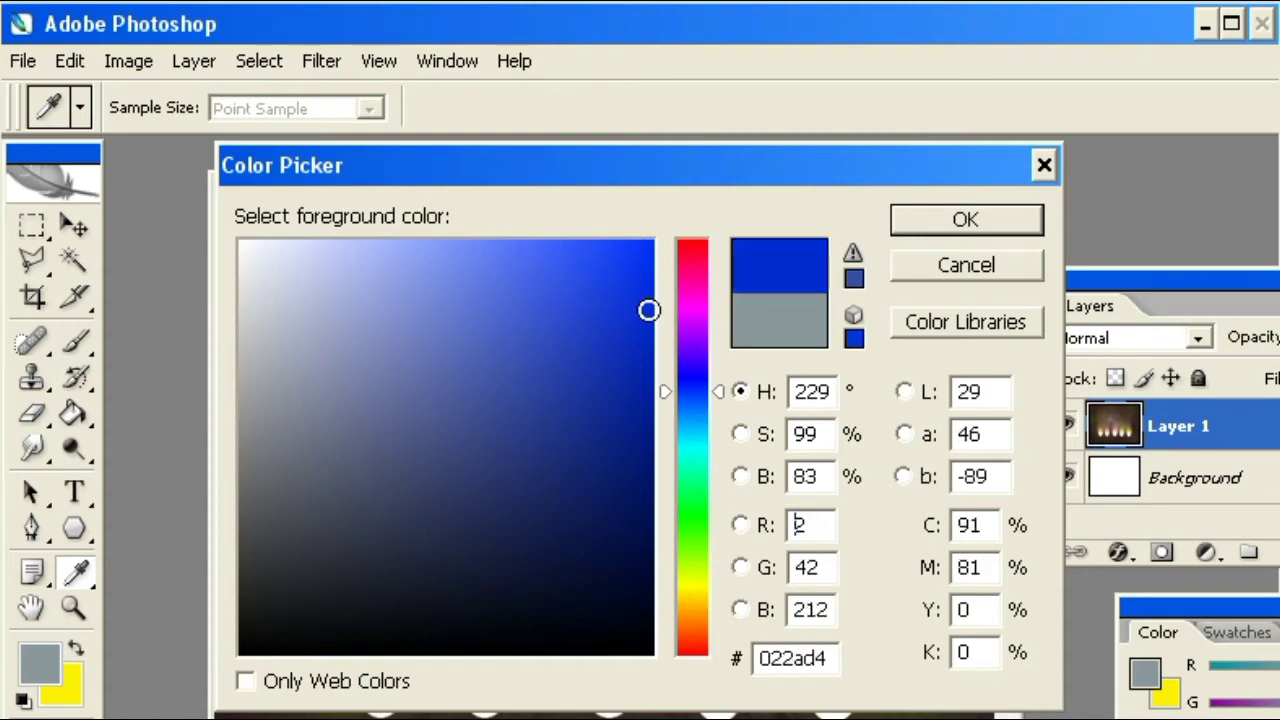
click(646, 245)
click(697, 652)
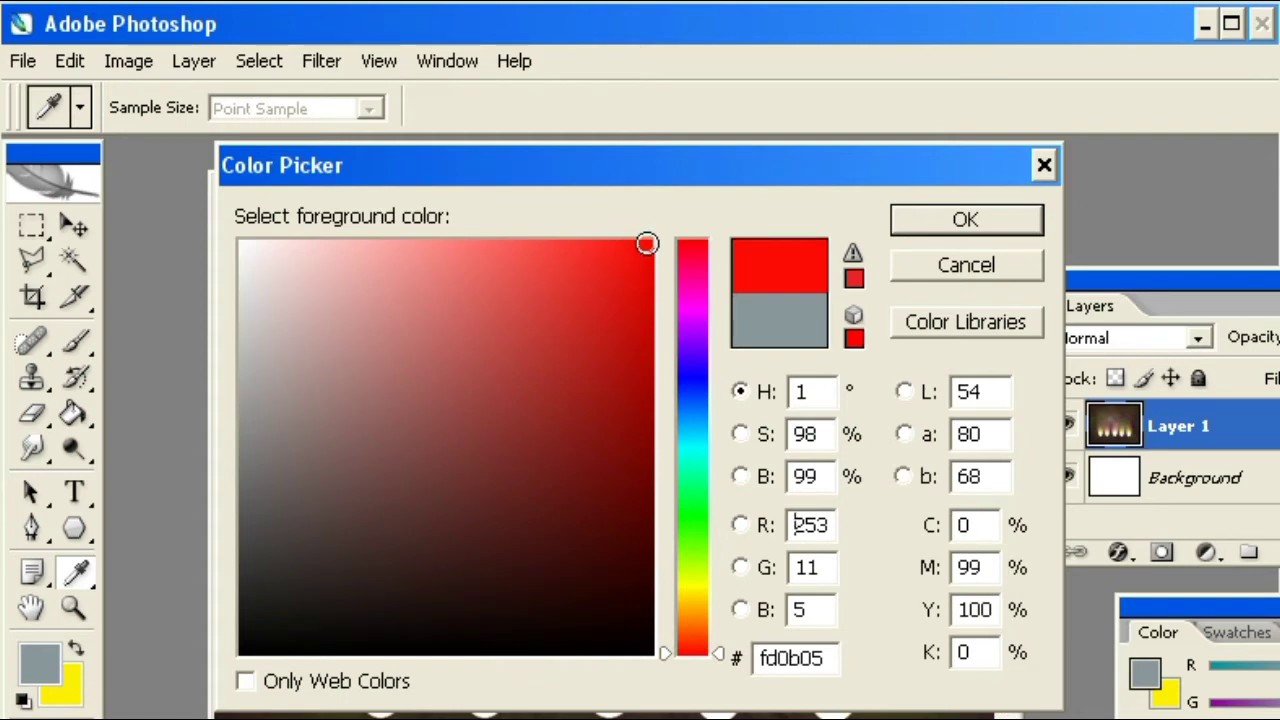
click(962, 219)
key(t)
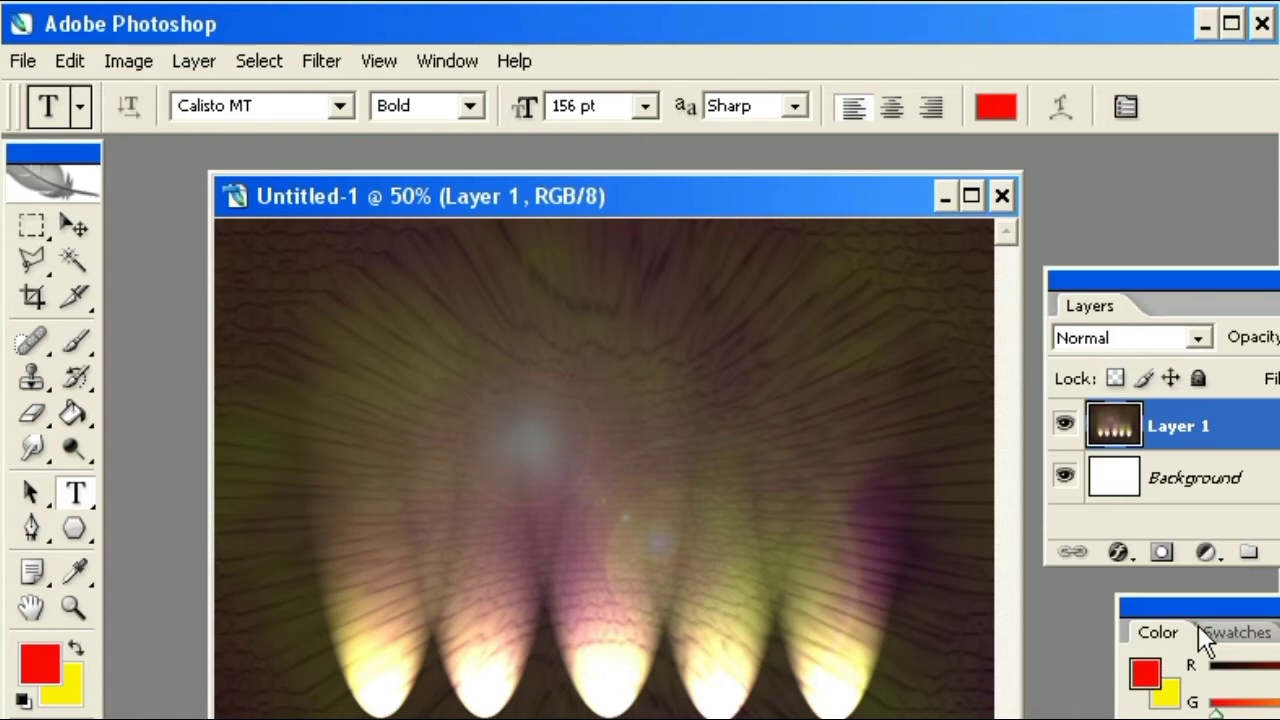
drag(1200, 607, 824, 651)
click(1046, 650)
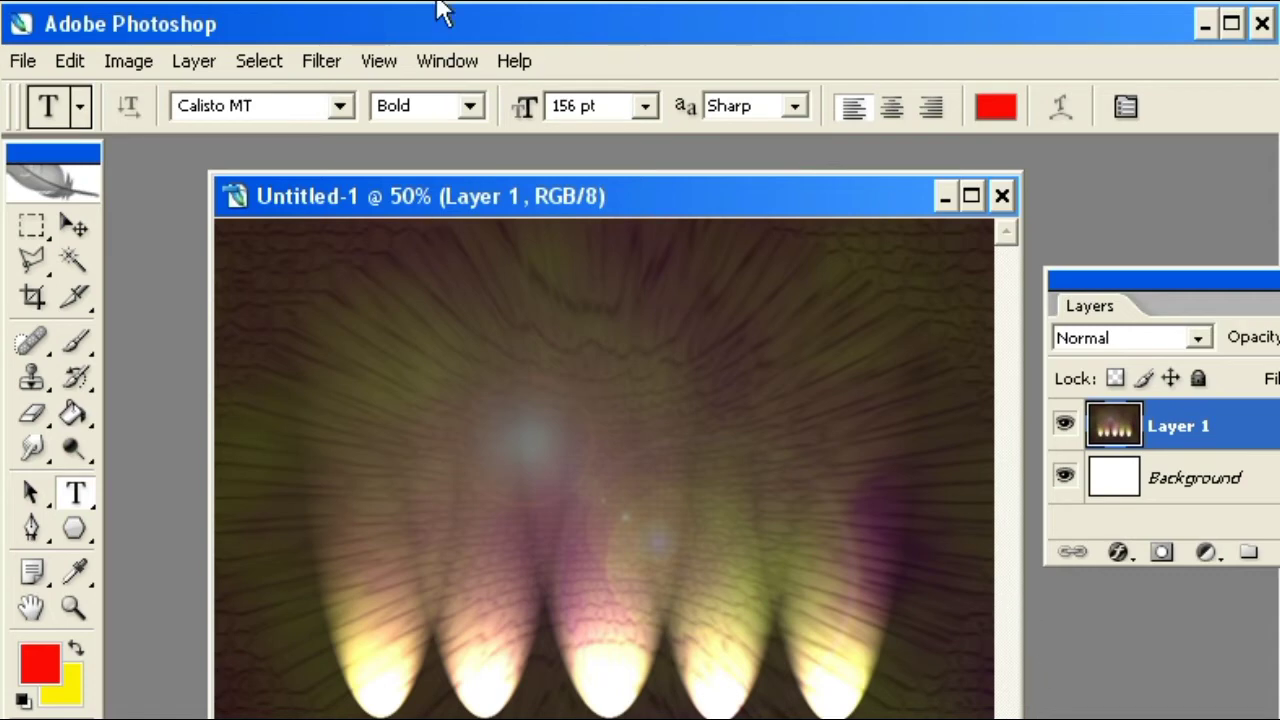
- Reopen the Color panel from the Window menu and place it over the canvas
click(441, 56)
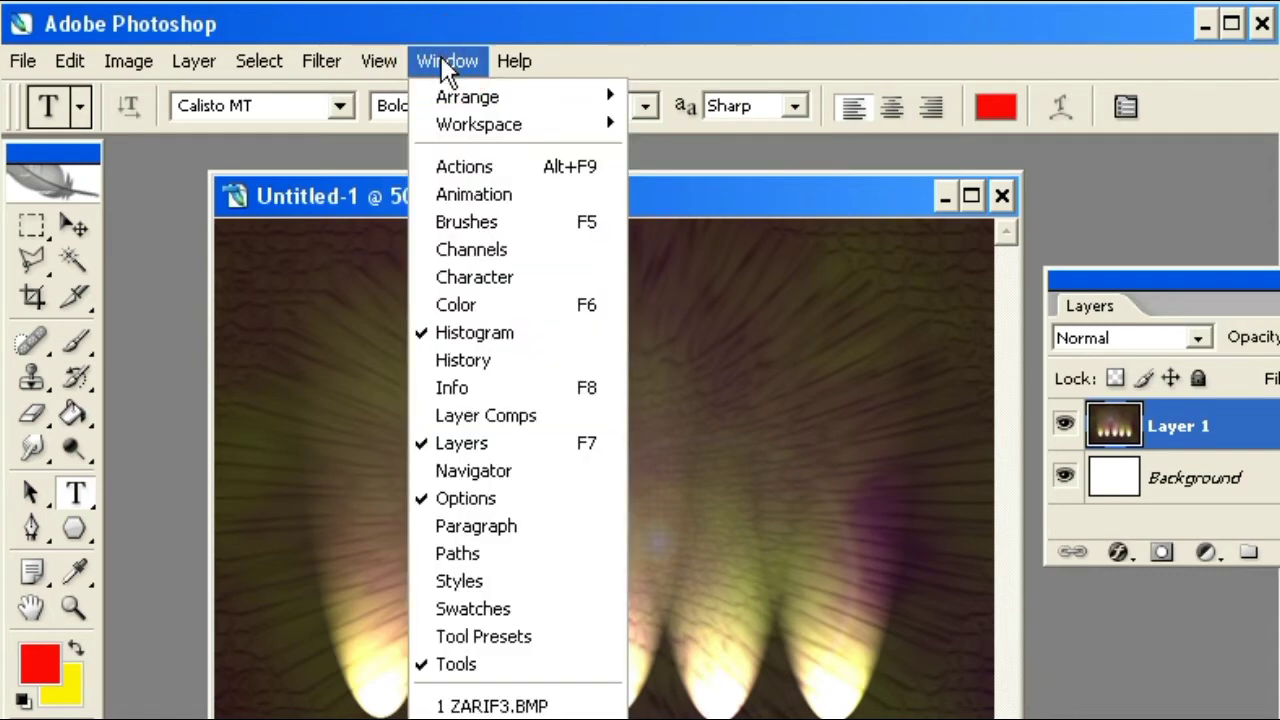
click(494, 303)
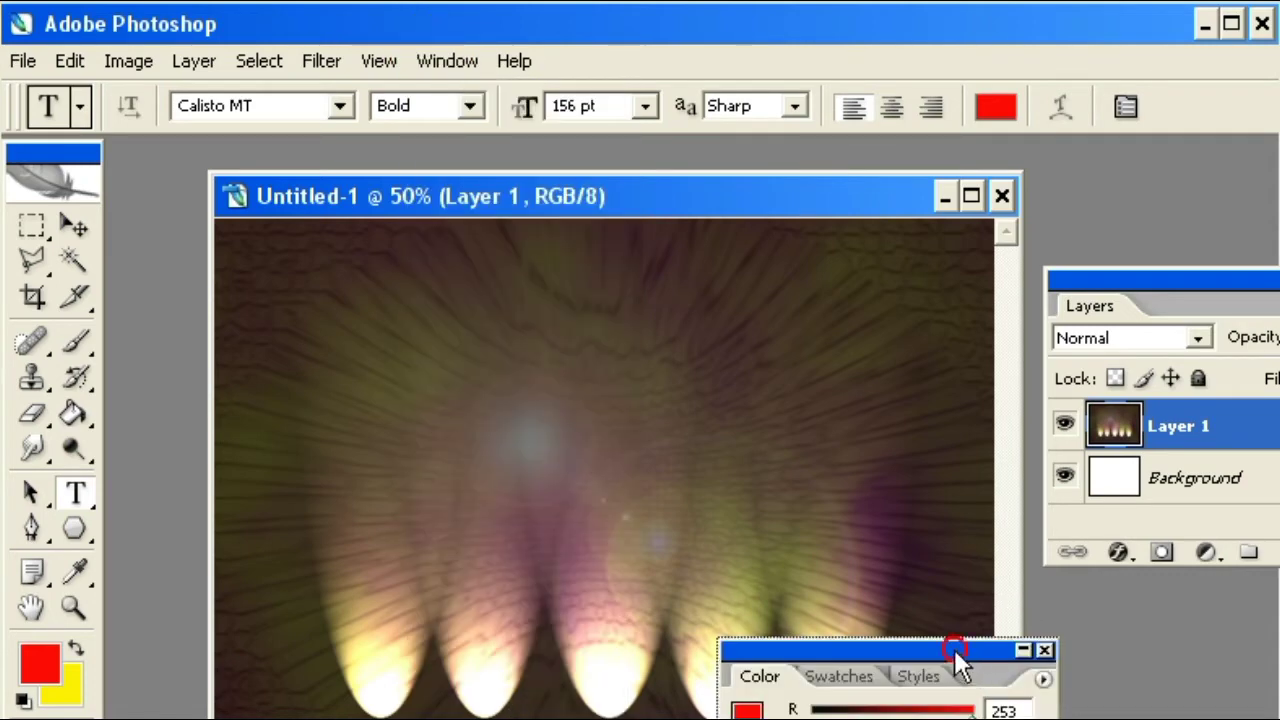
drag(954, 649, 763, 478)
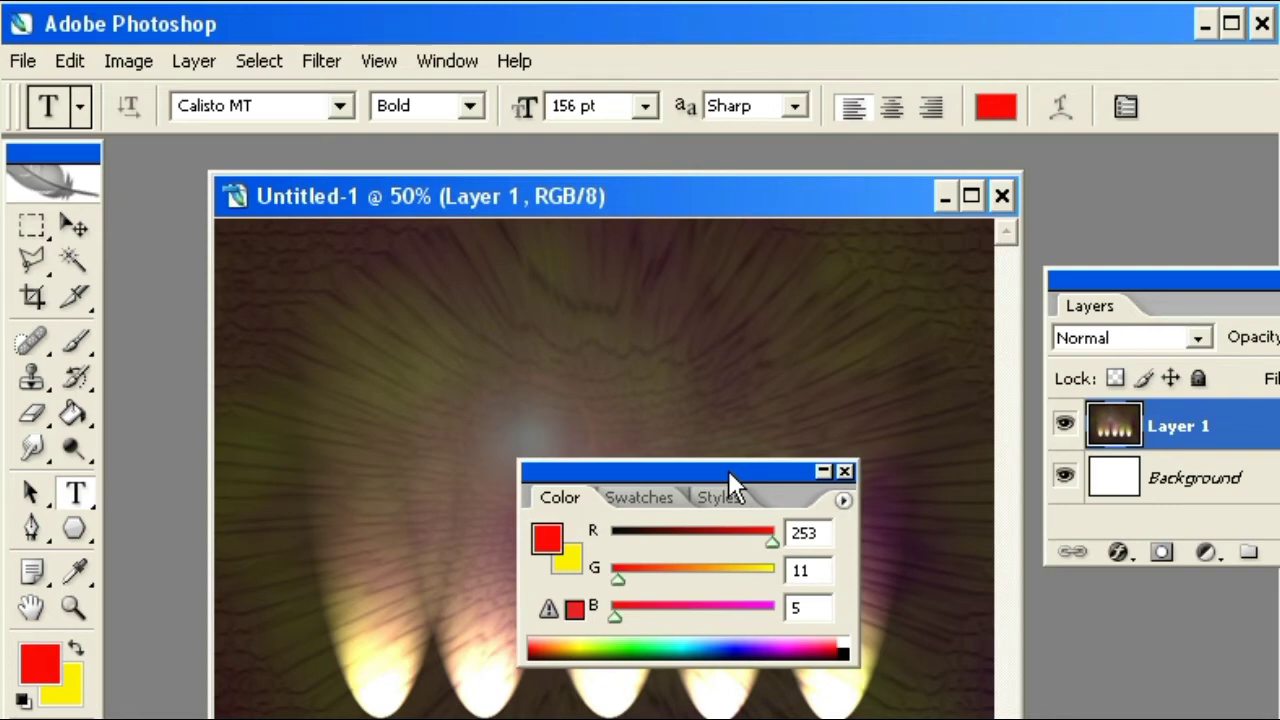
drag(772, 471, 728, 458)
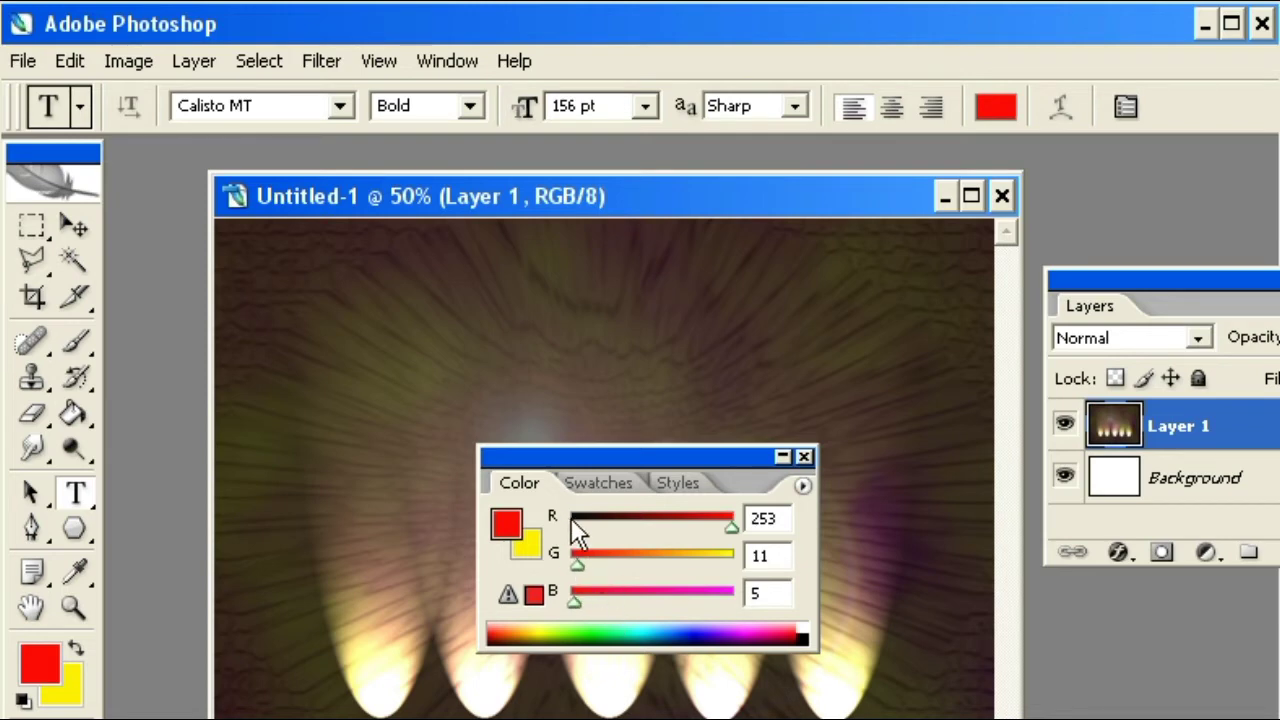
- Enter R 140, G 151, B 156 for a grey foreground and move the panel aside
double_click(785, 517)
text(14)
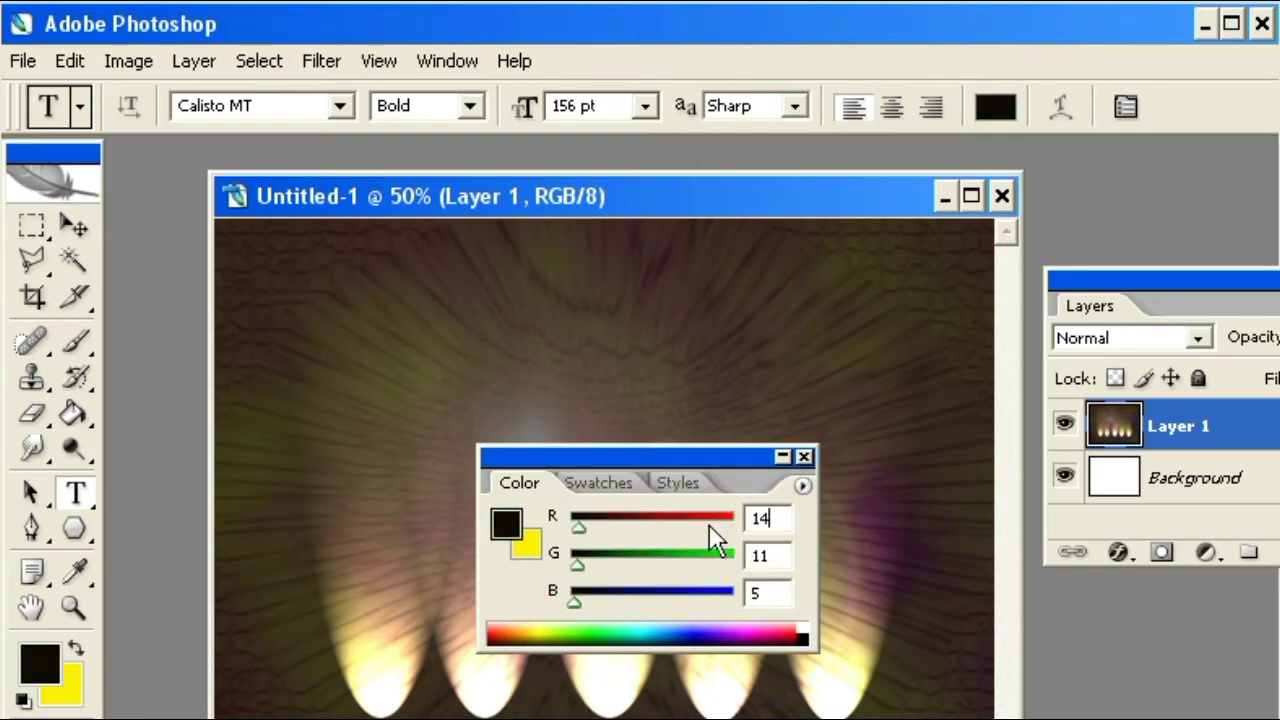
text(0)
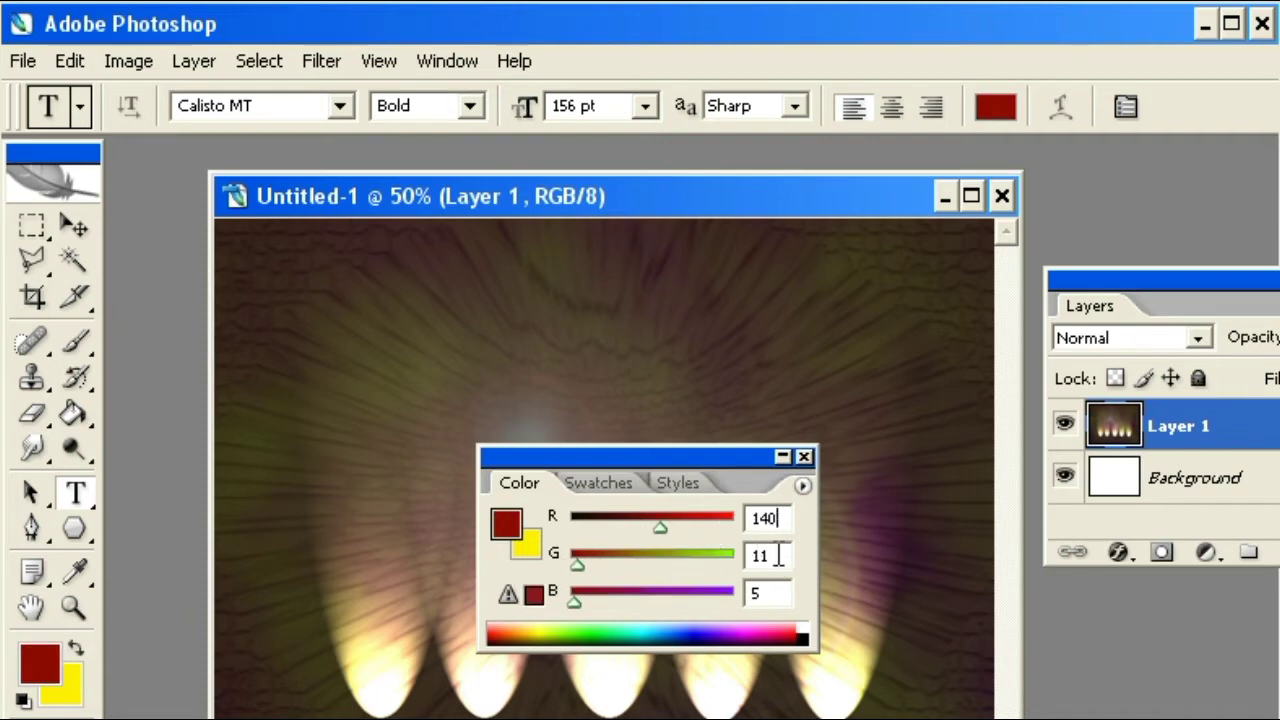
key(Tab)
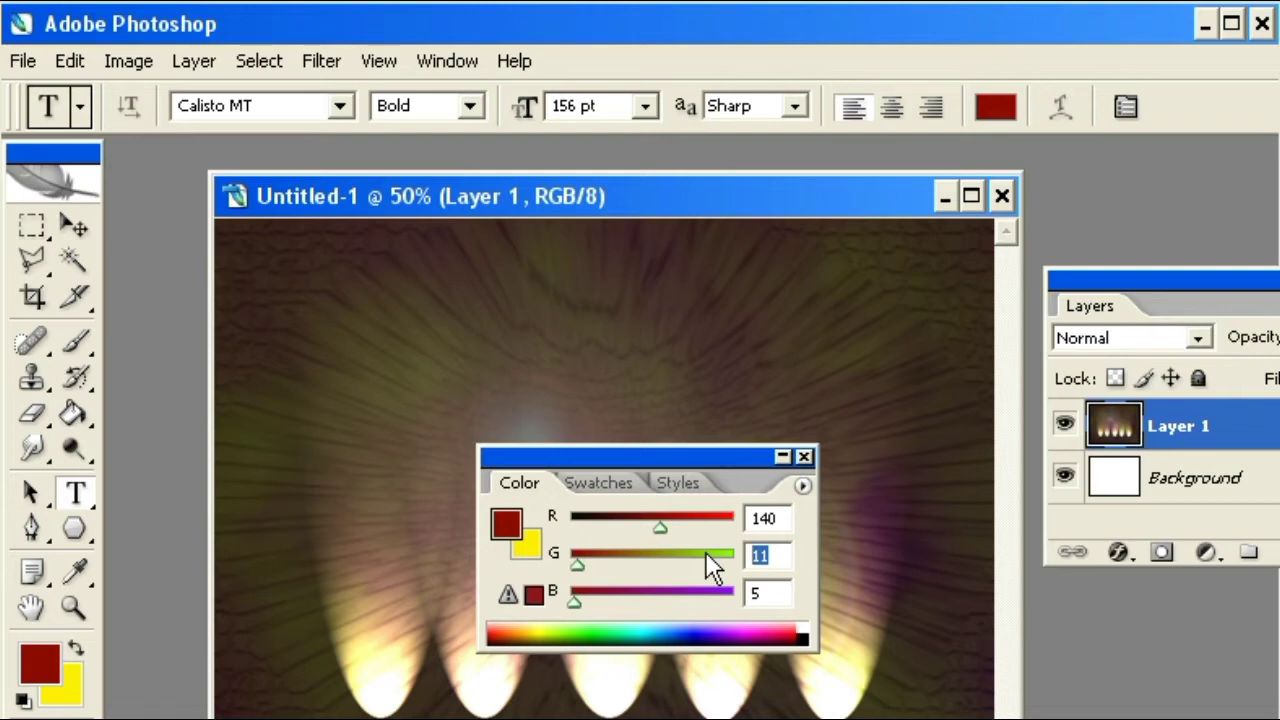
text(1)
text(51)
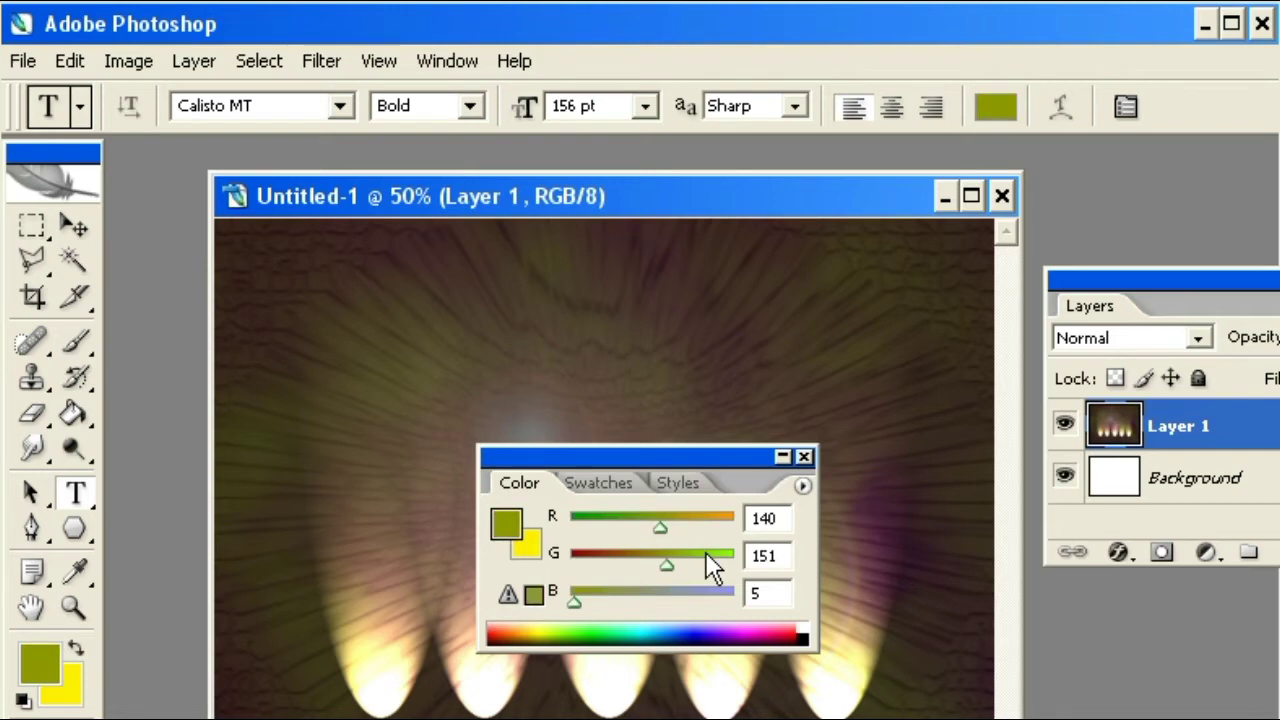
text(1)
key(BackSpace)
key(BackSpace)
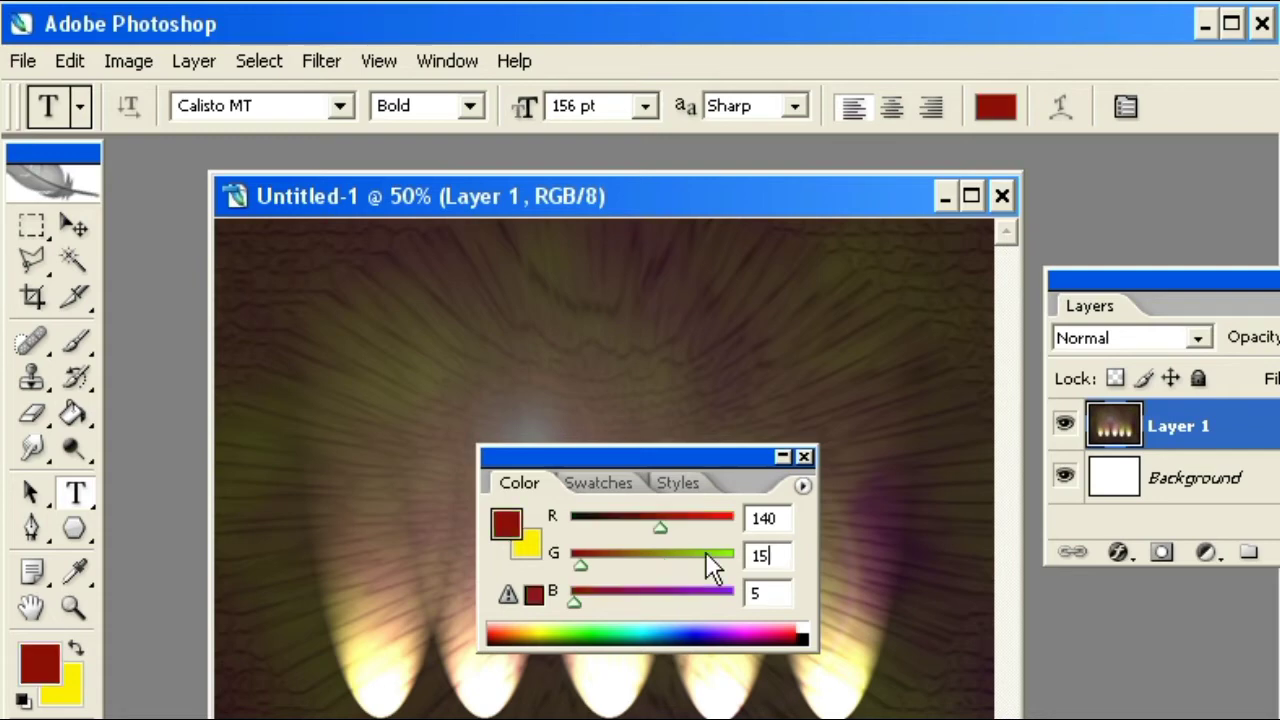
text(1)
key(Tab)
text(1)
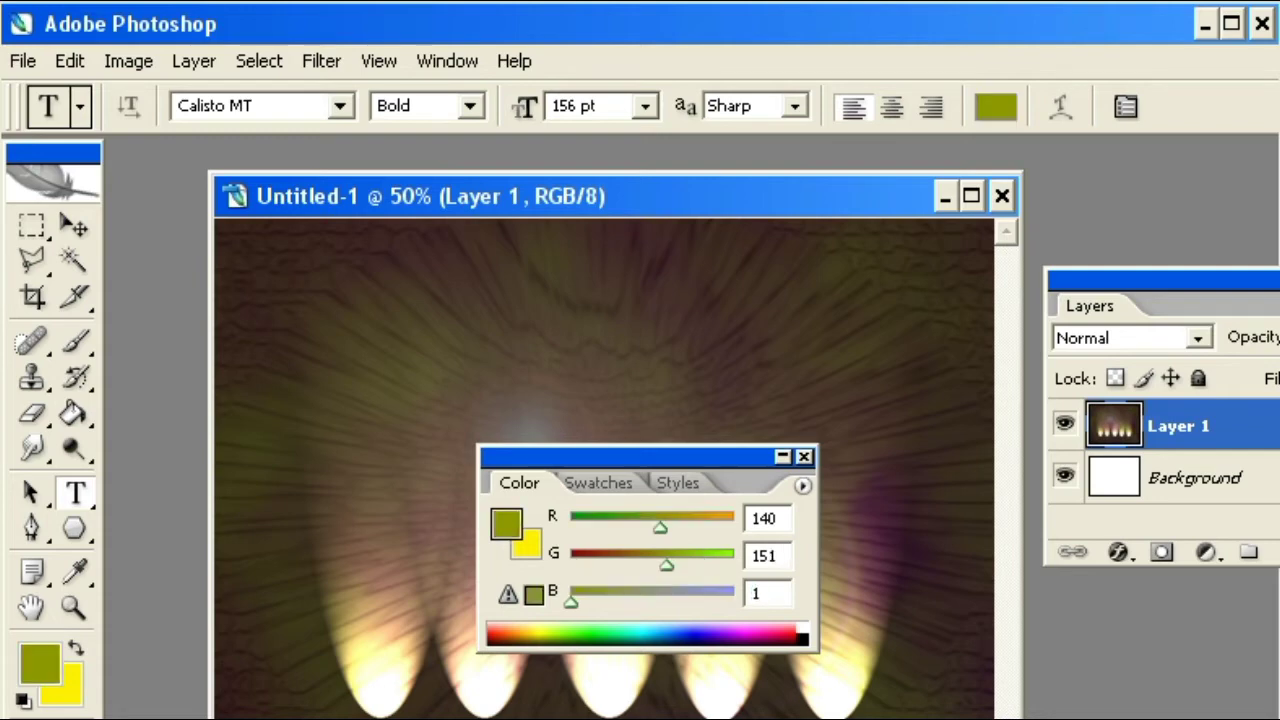
text(56)
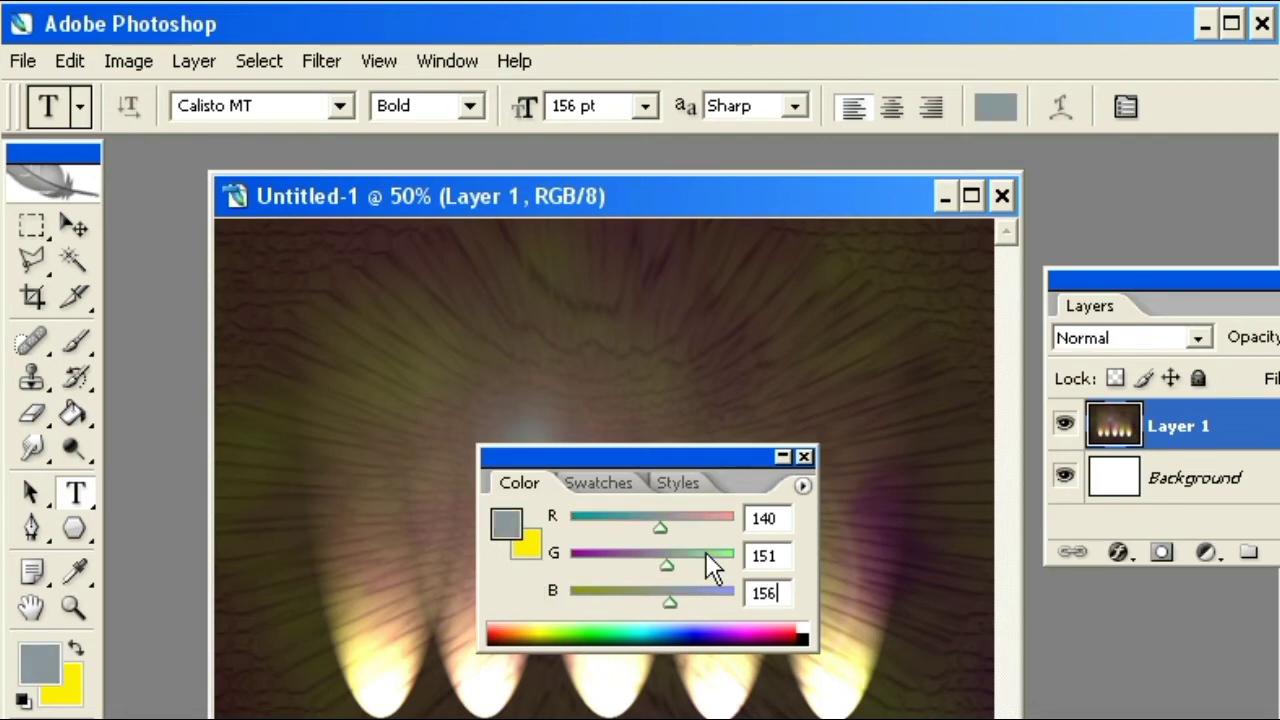
mouse_move(722, 456)
mouse_down()
mouse_move(1246, 714)
mouse_move(1186, 680)
mouse_up()
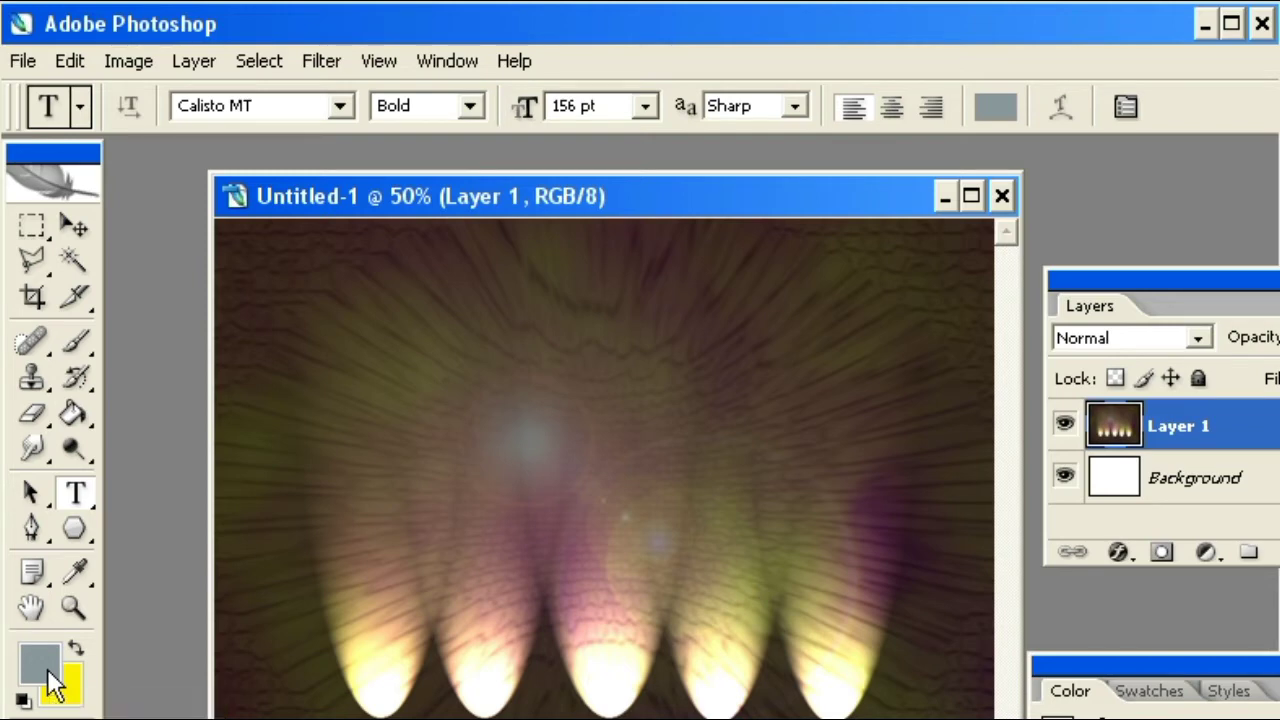
- Type the word Visual in grey Calisto MT Bold 156 pt and commit the text layer
mouse_move(620, 194)
mouse_down()
mouse_move(548, 210)
mouse_move(579, 203)
mouse_up()
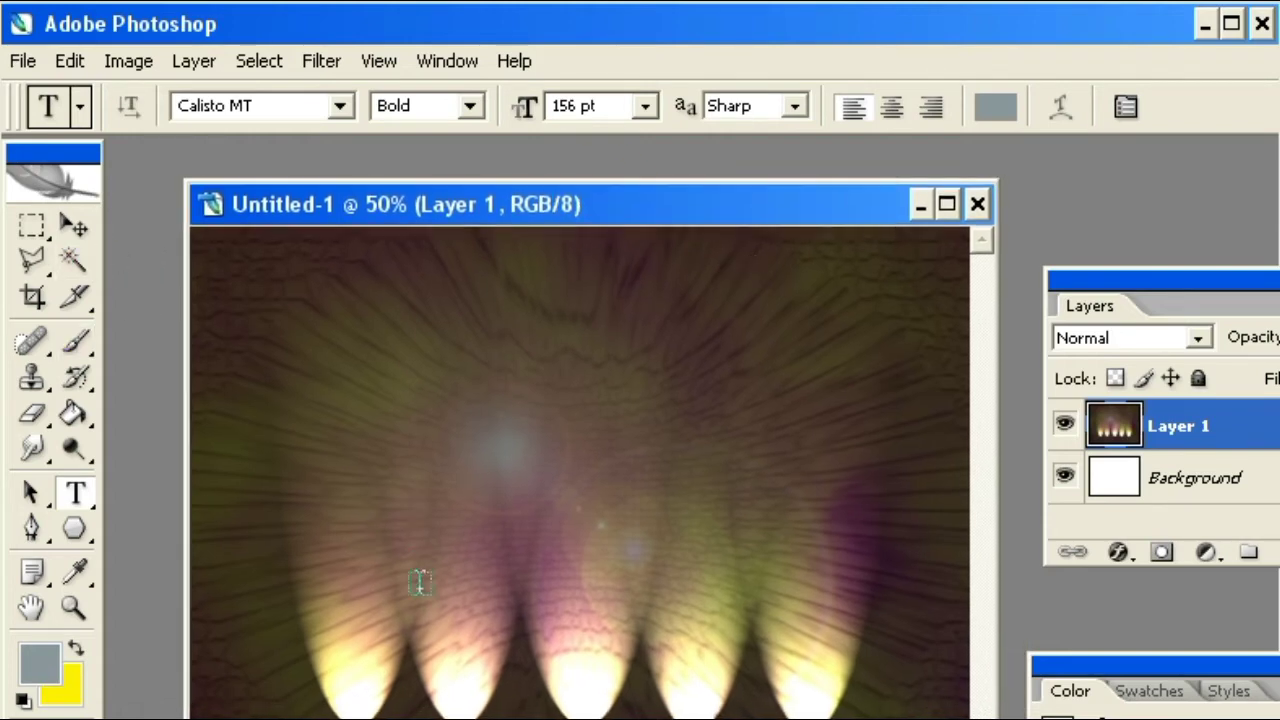
click(541, 526)
text(Vi)
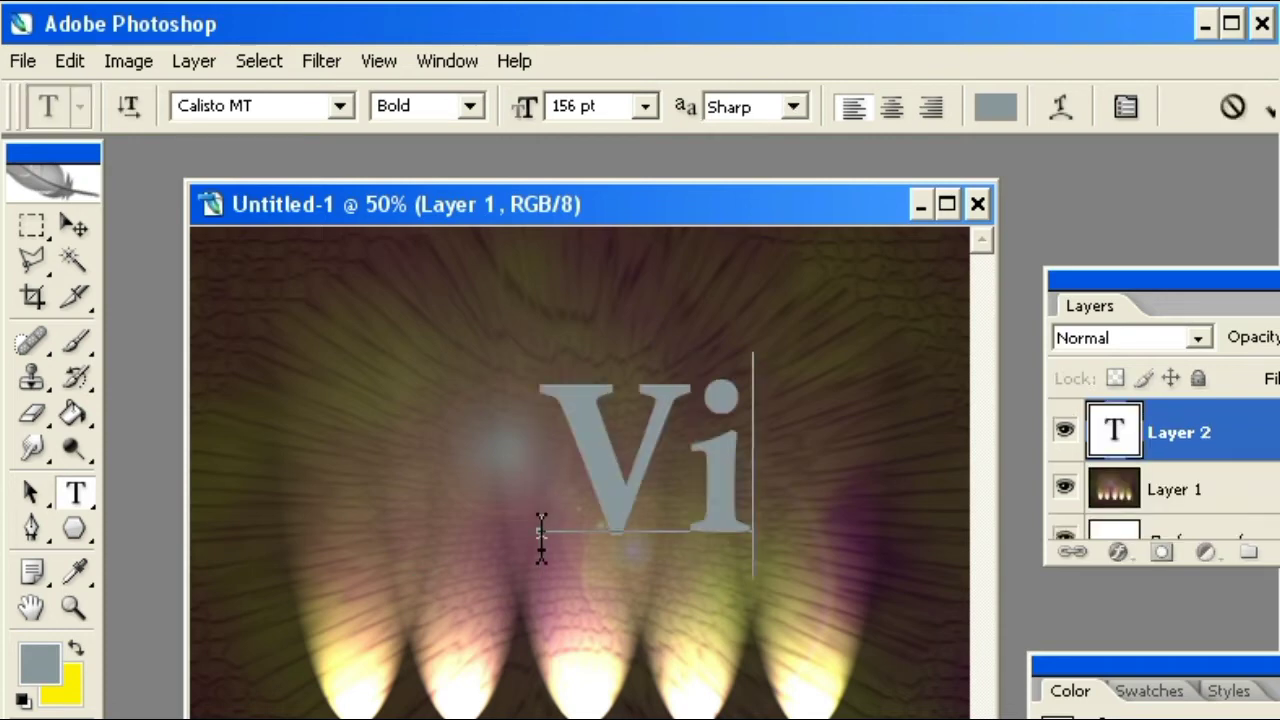
text(sua)
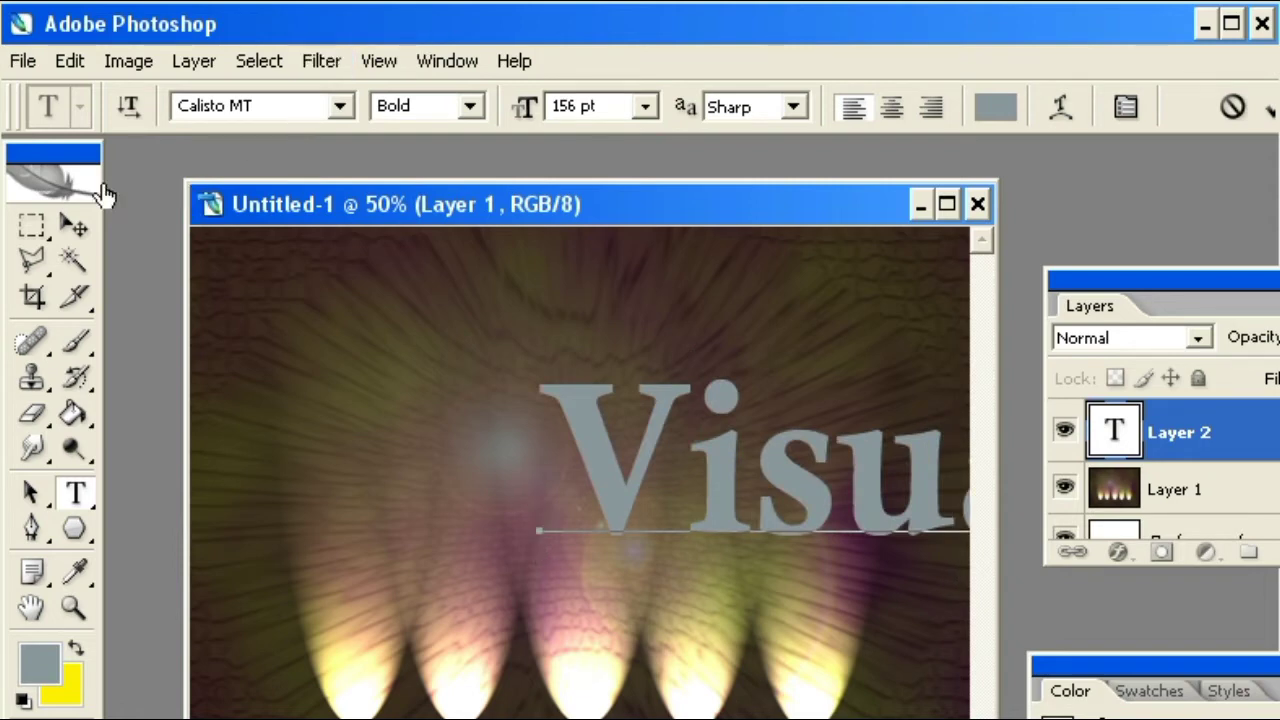
click(67, 224)
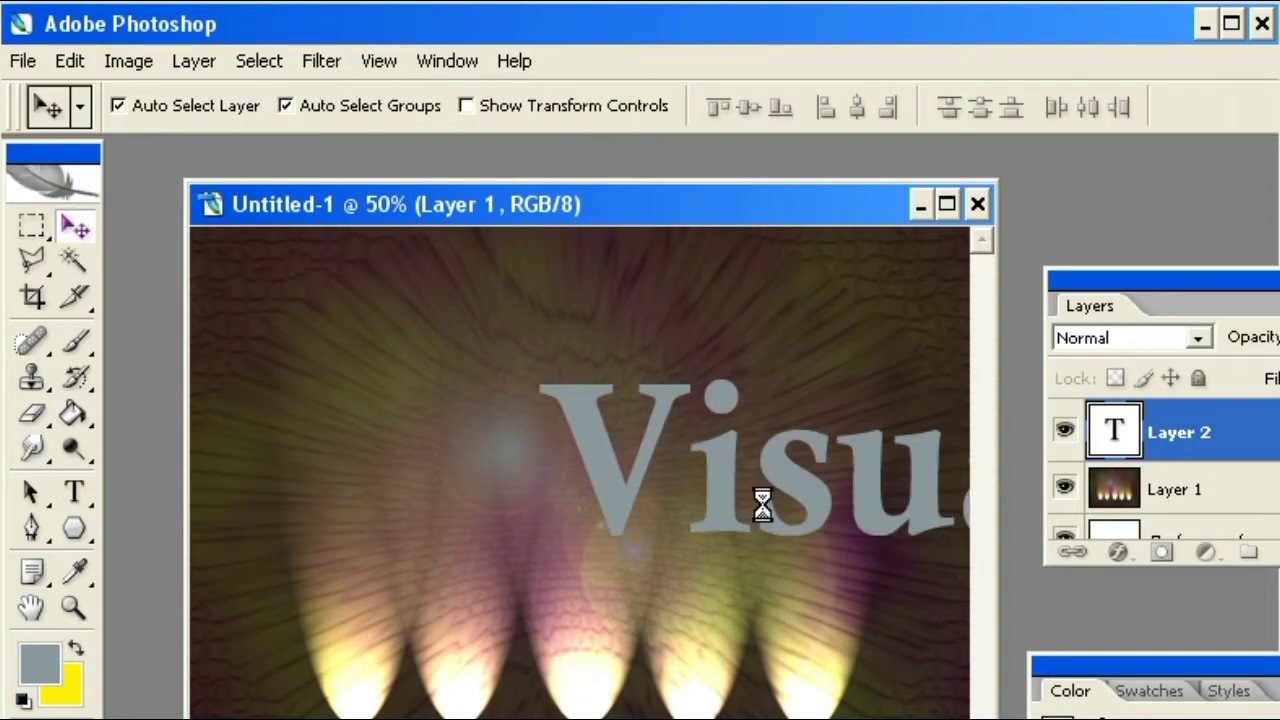
- Drag the Visual text down onto the glowing spotlights near the bottom of the image
drag(718, 479, 489, 526)
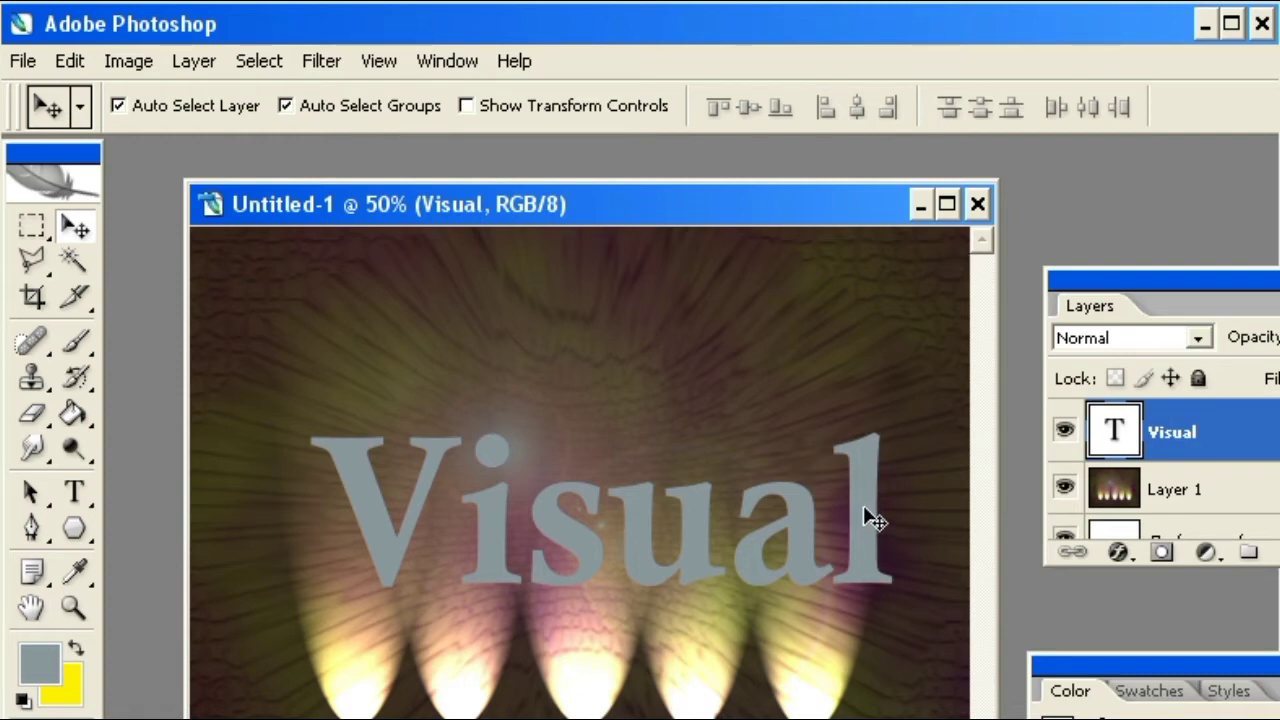
drag(862, 507, 847, 588)
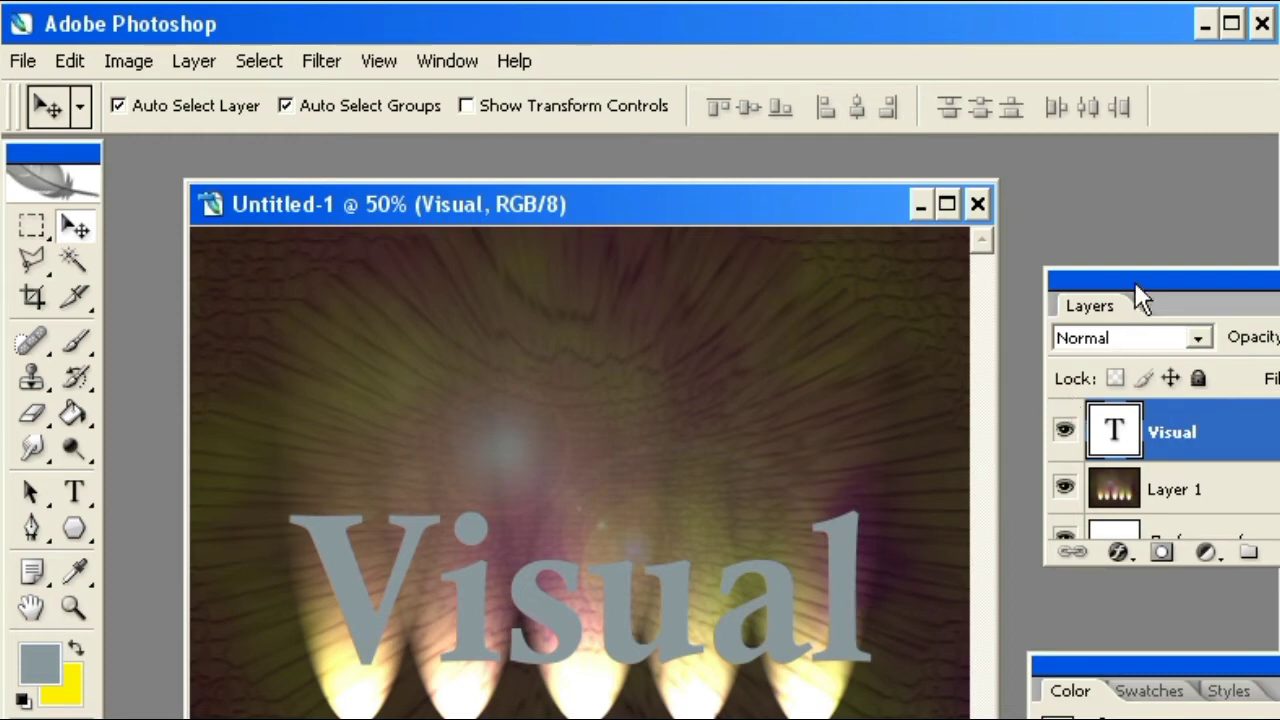
mouse_move(1134, 280)
mouse_down()
mouse_move(1034, 280)
mouse_move(1016, 267)
mouse_up()
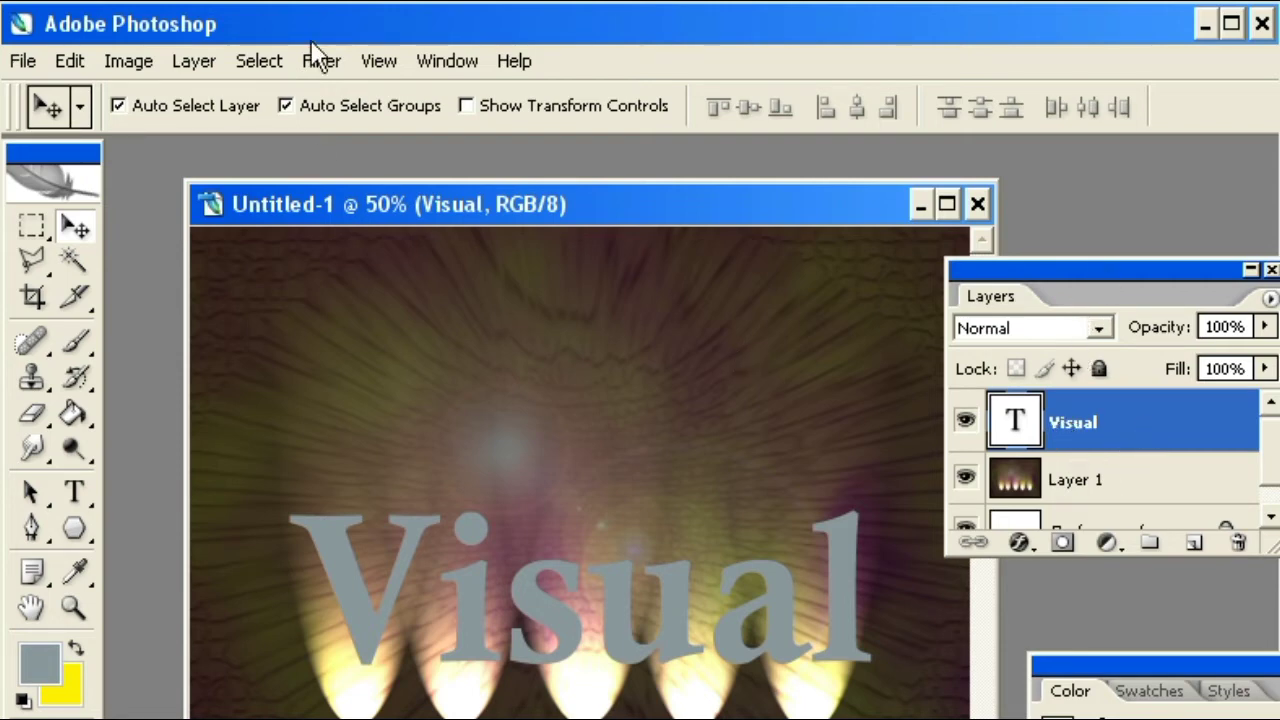
- Open the Layer Style dialog for the Visual layer from the Layers panel
click(206, 63)
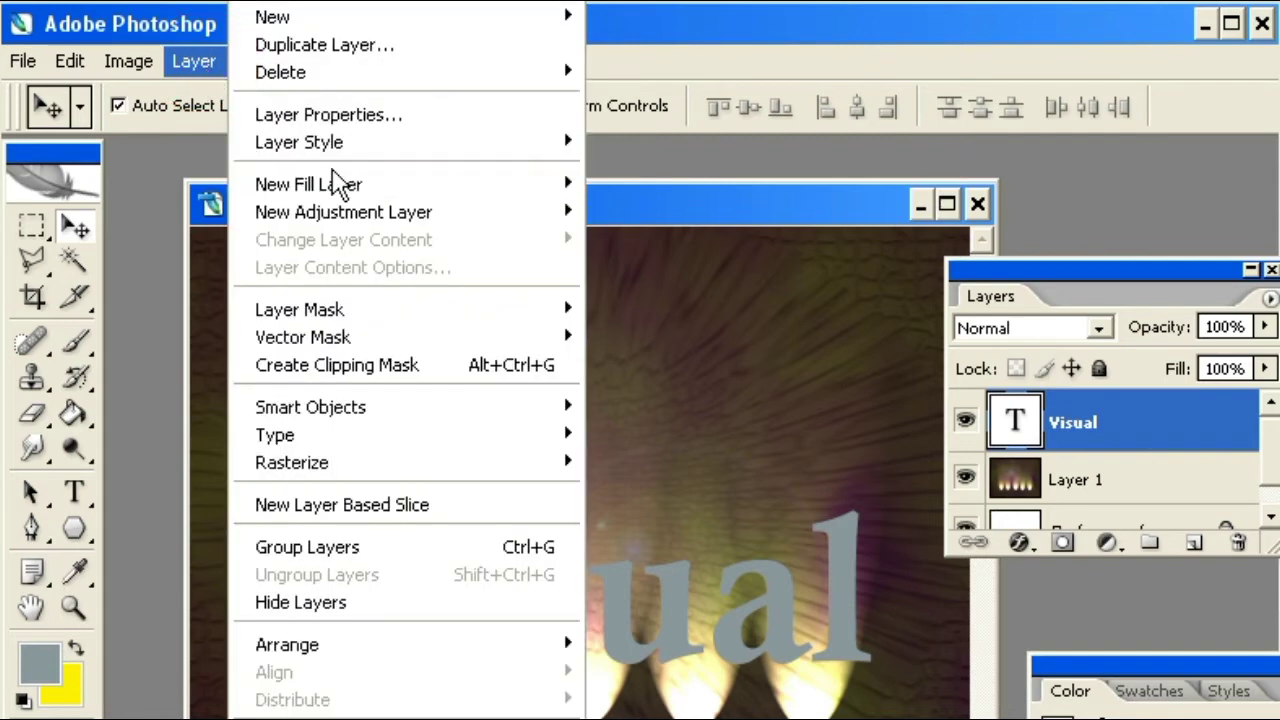
mouse_move(299, 142)
click(1181, 177)
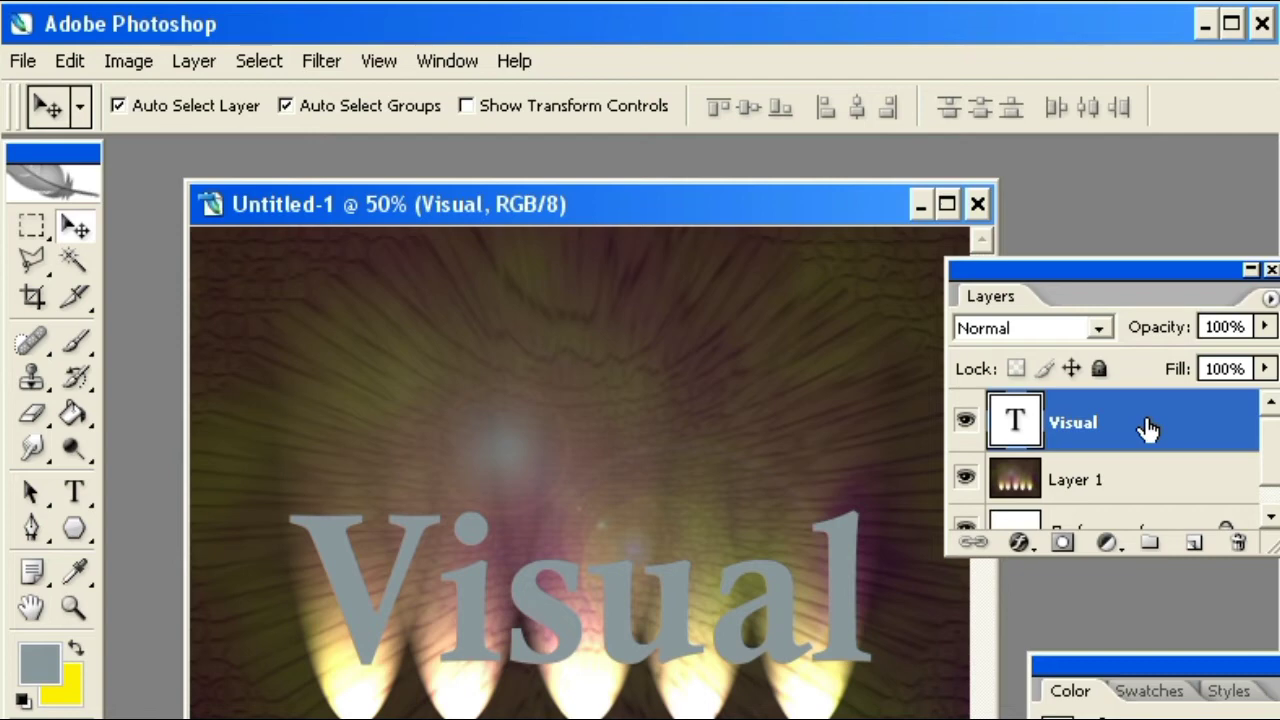
click(1147, 427)
double_click(1145, 425)
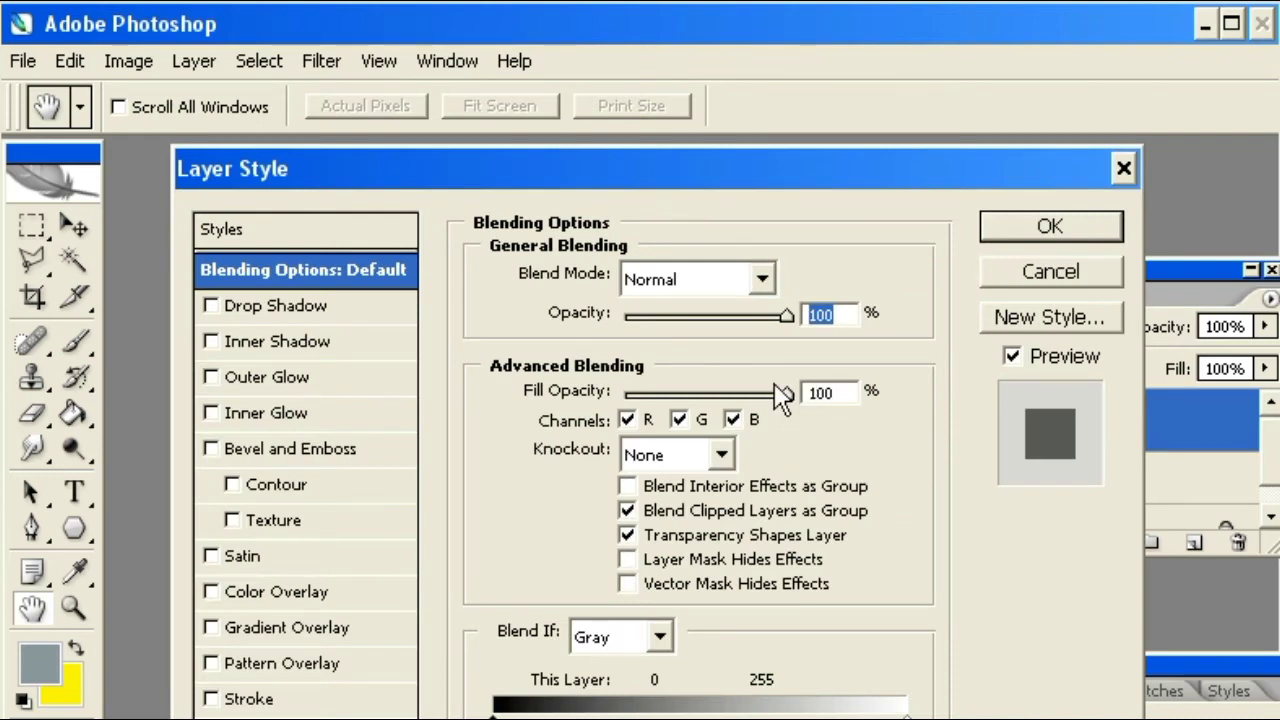
- Enable Bevel and Emboss: 185% depth, Up direction, 7 px size, -123° angle, Color Dodge highlights
click(286, 455)
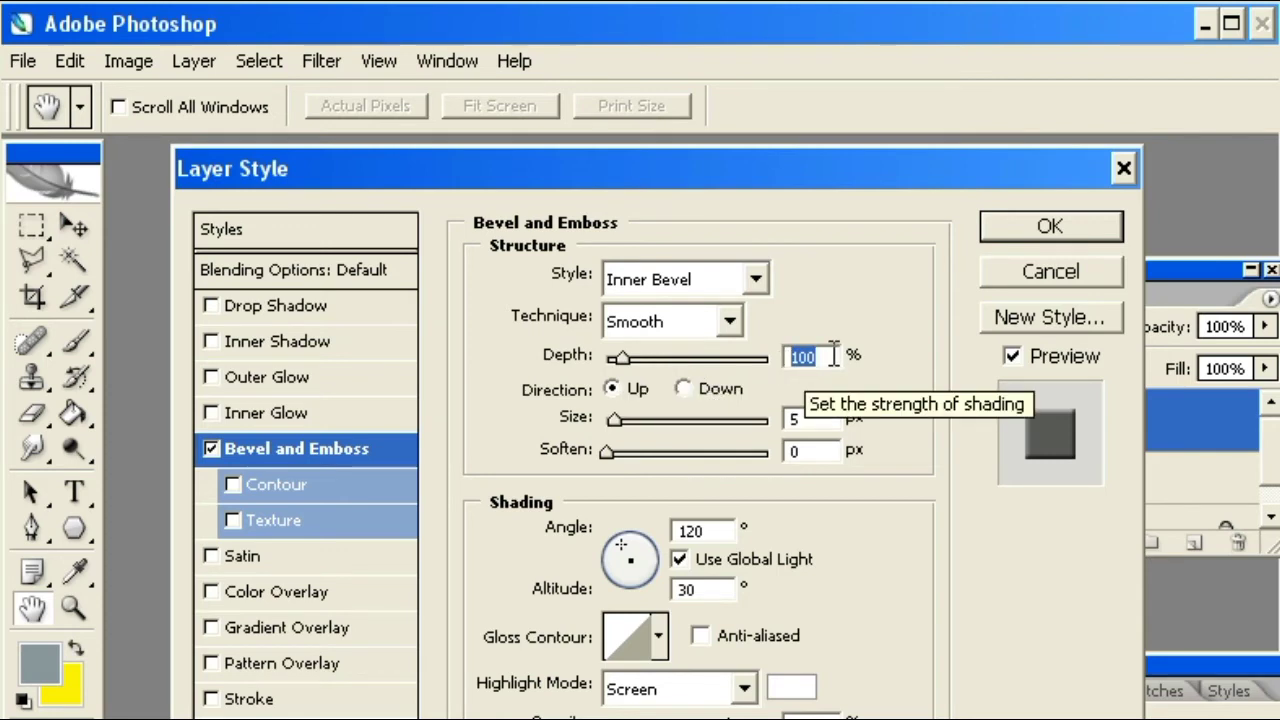
text(185)
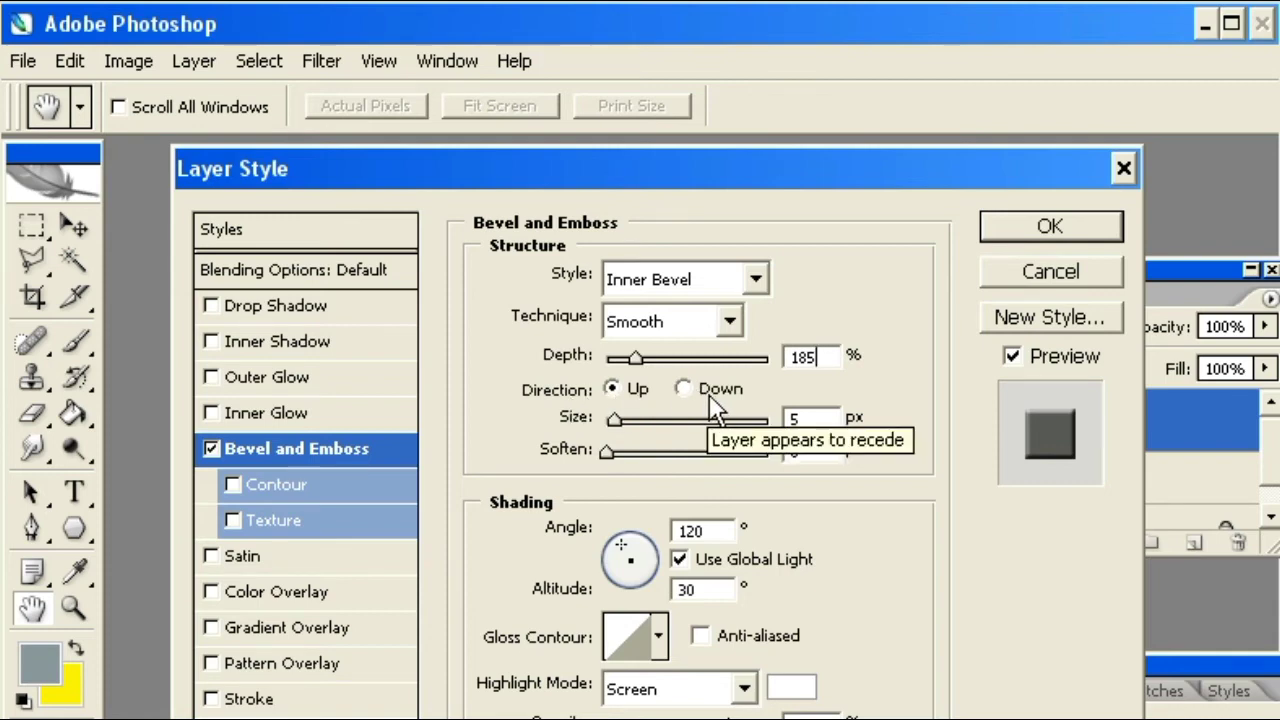
click(683, 389)
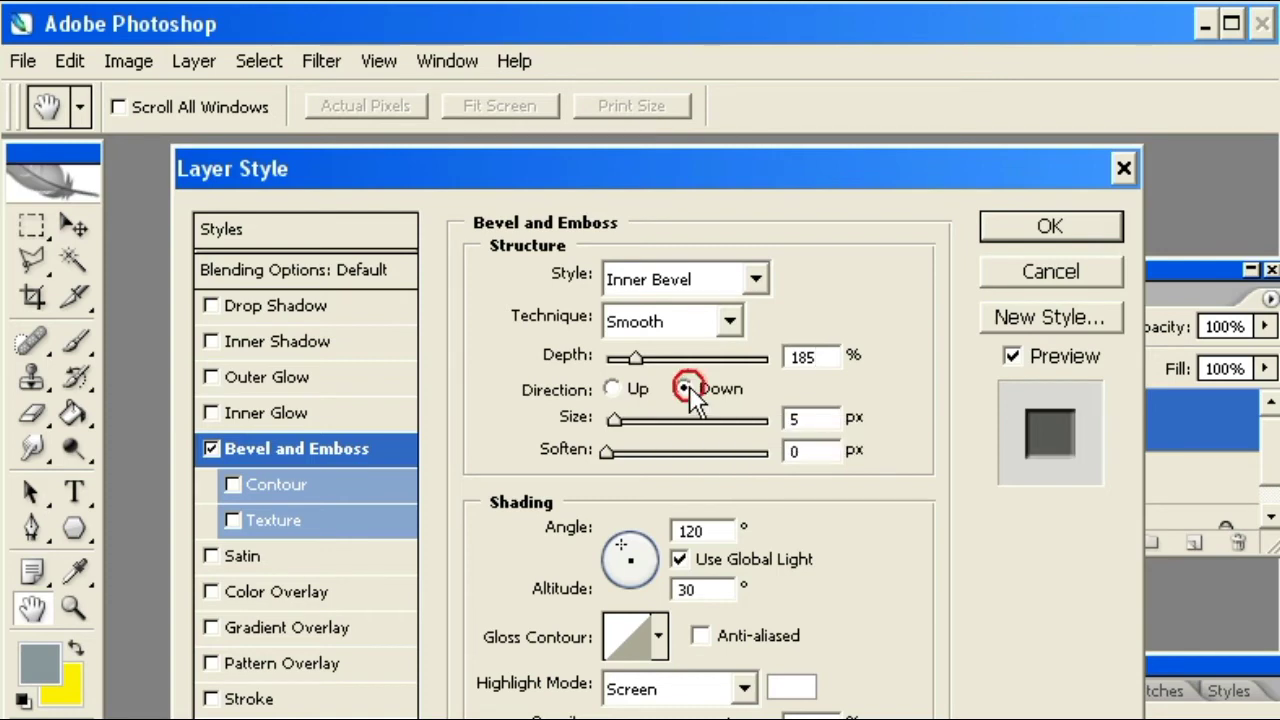
click(611, 389)
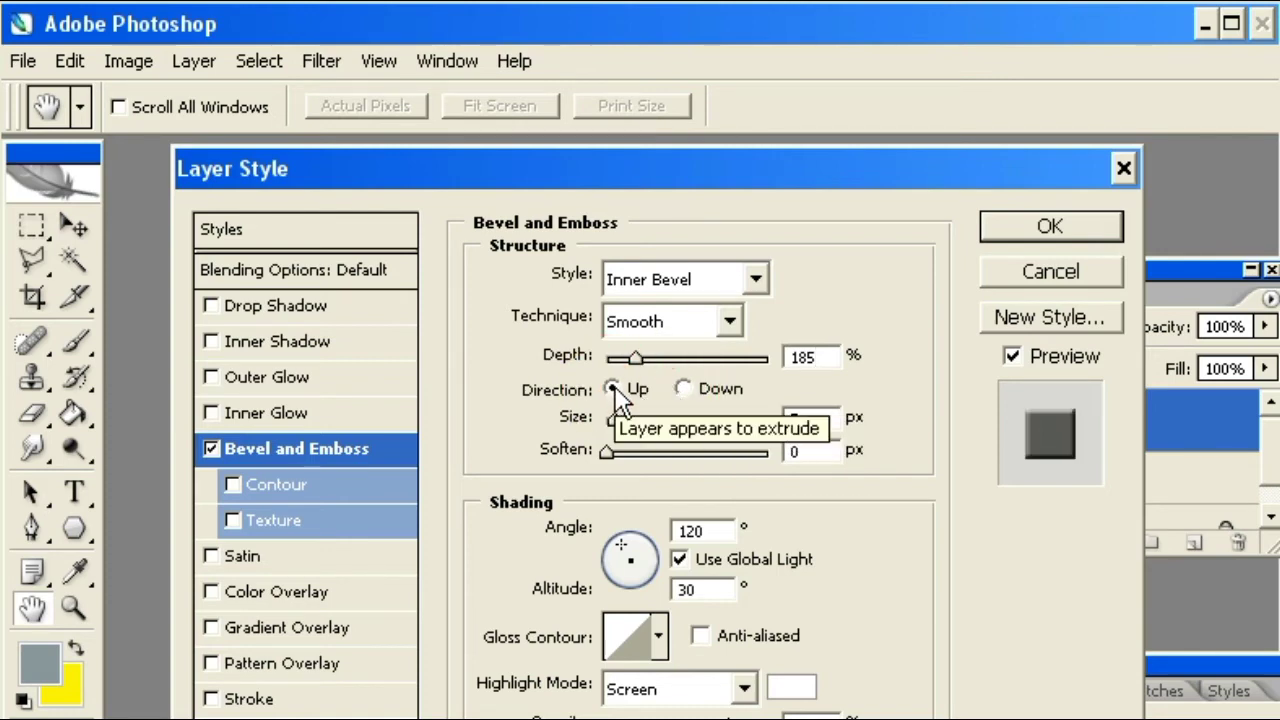
click(748, 420)
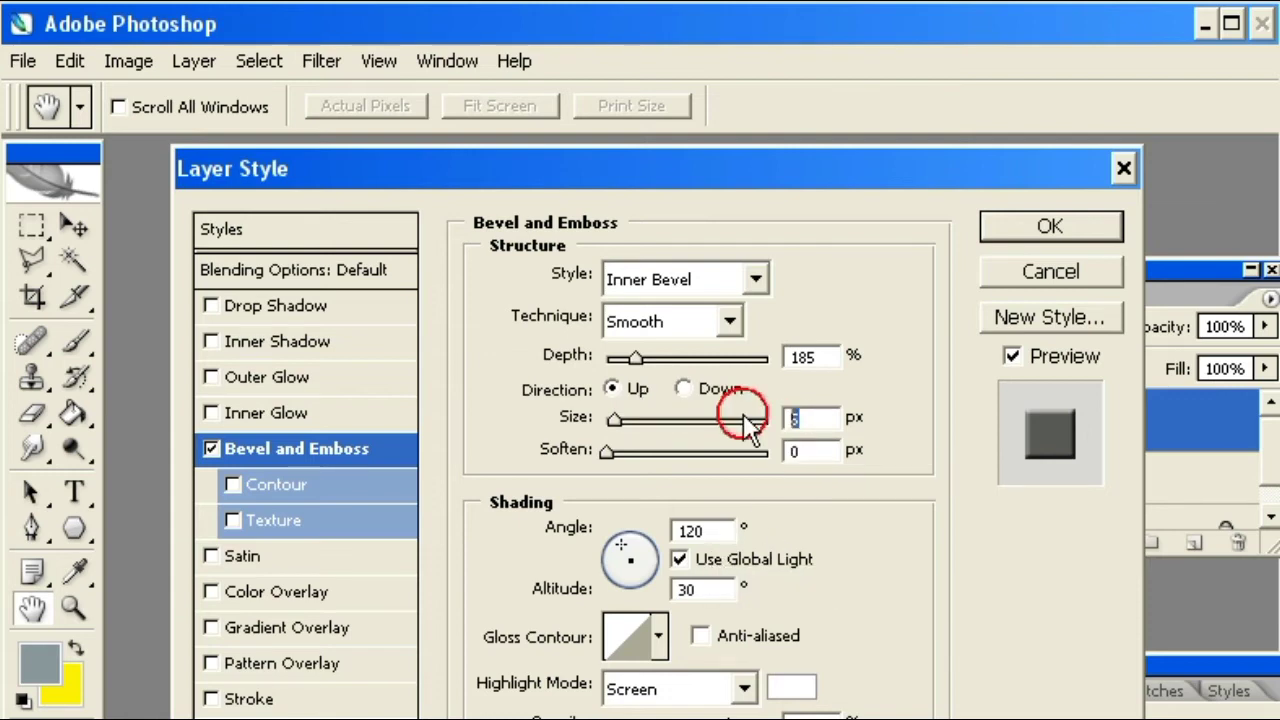
text(7)
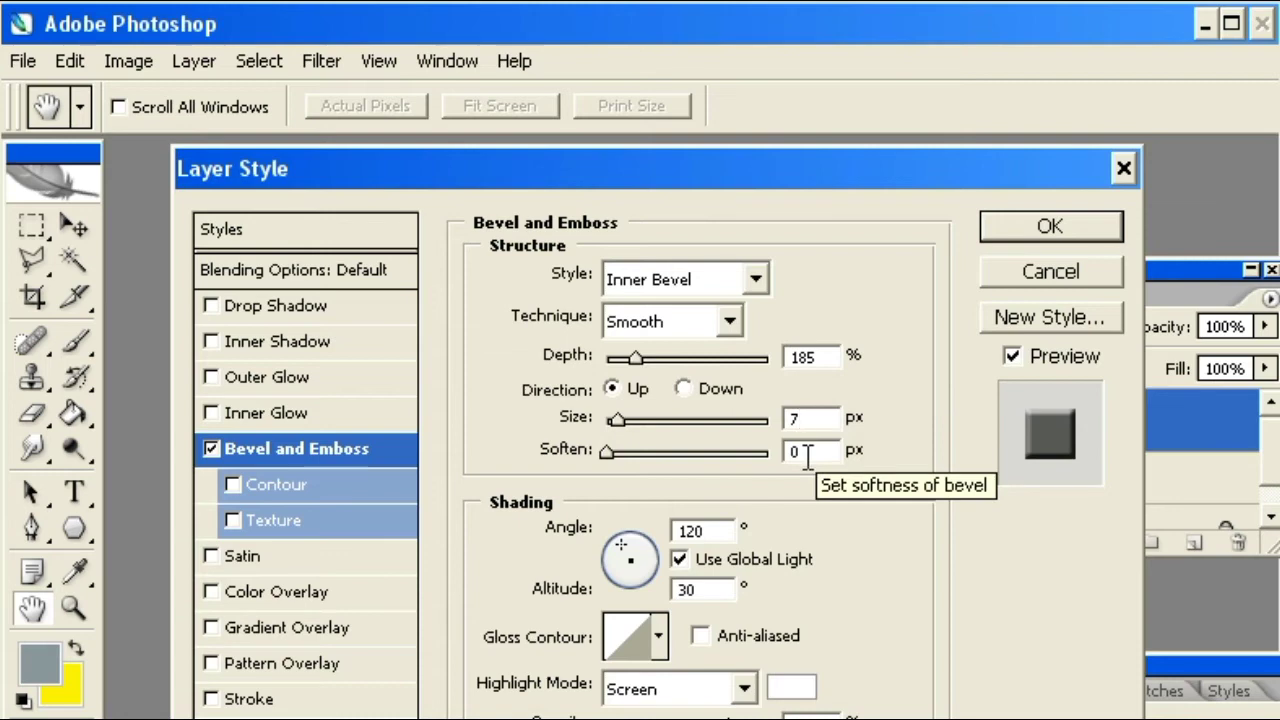
double_click(714, 531)
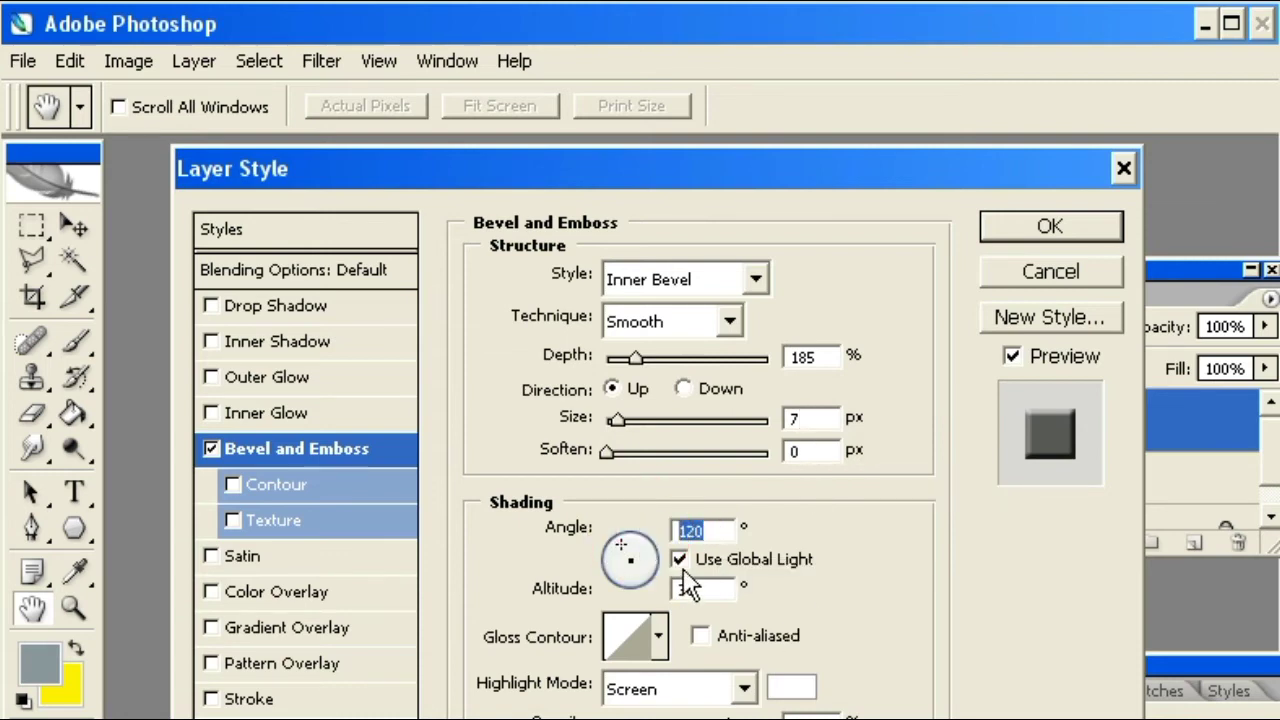
text(-1)
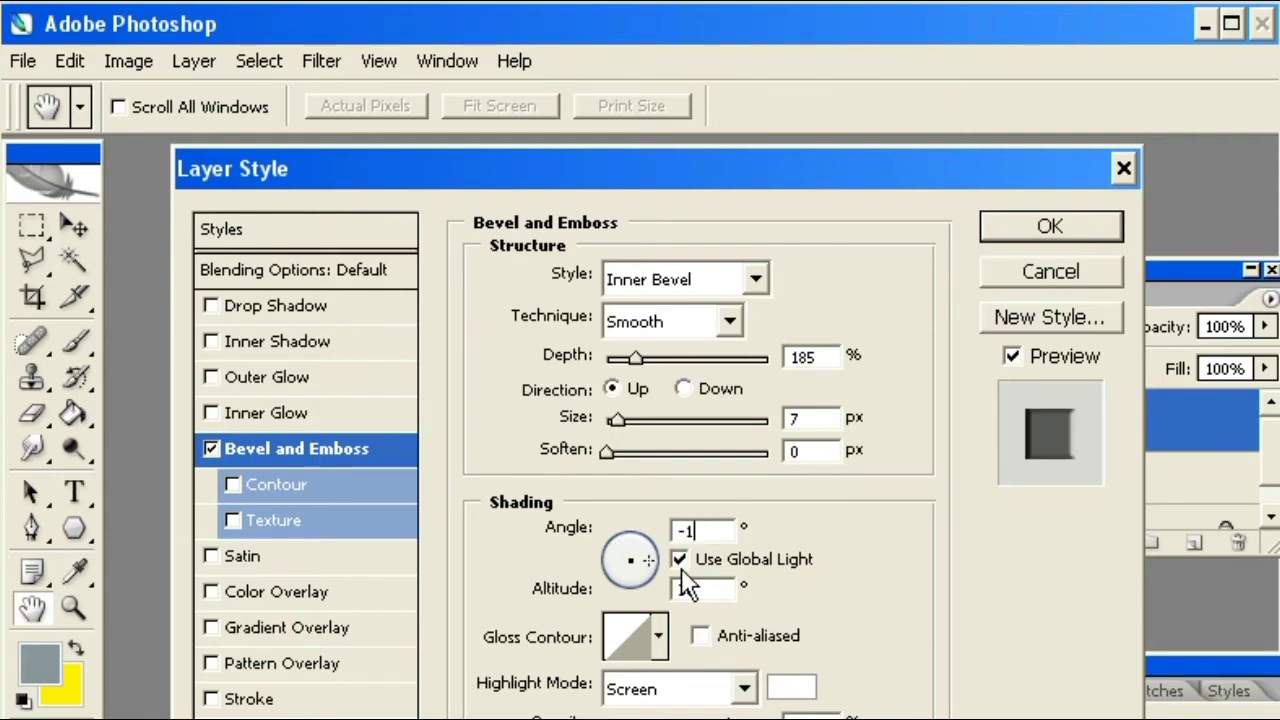
text(23)
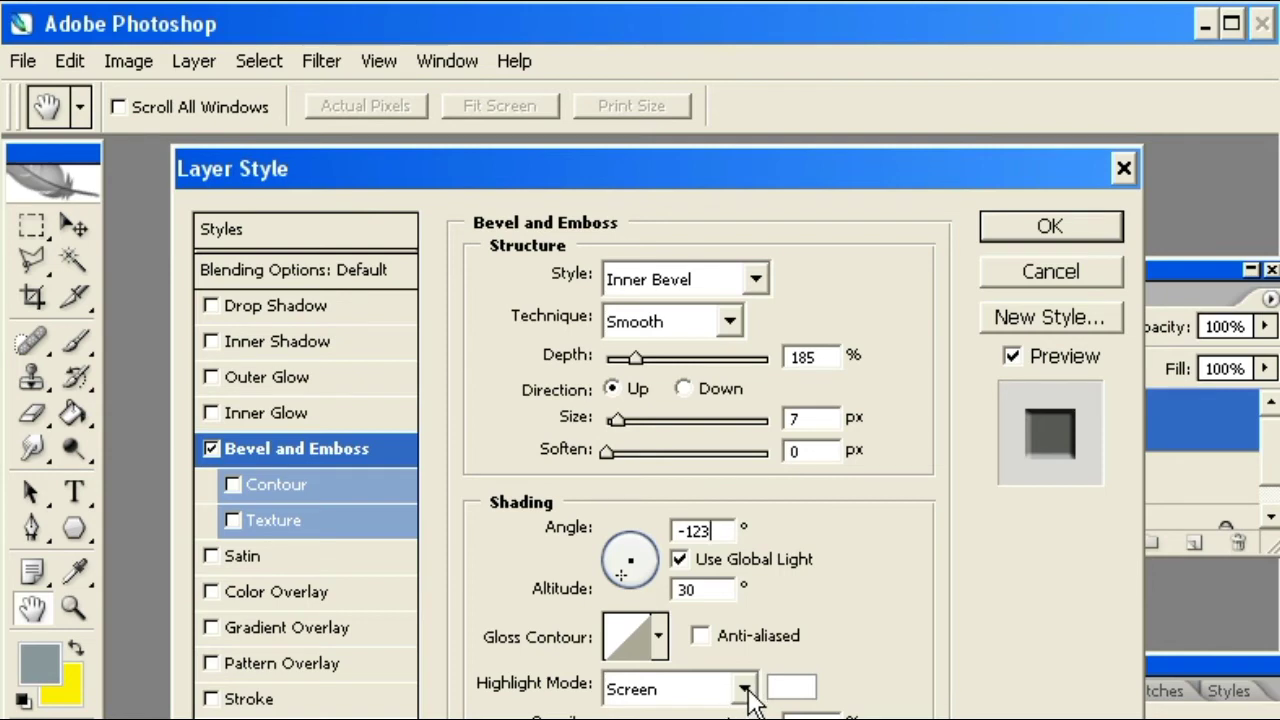
click(745, 692)
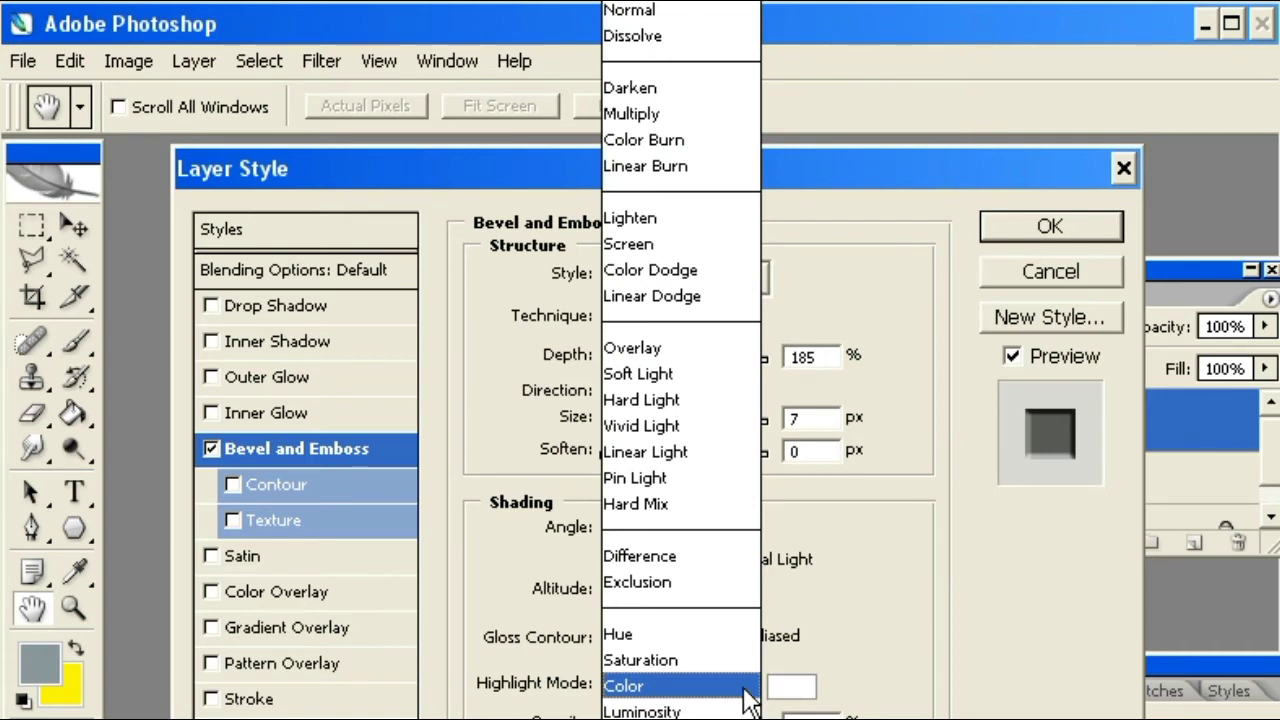
click(695, 270)
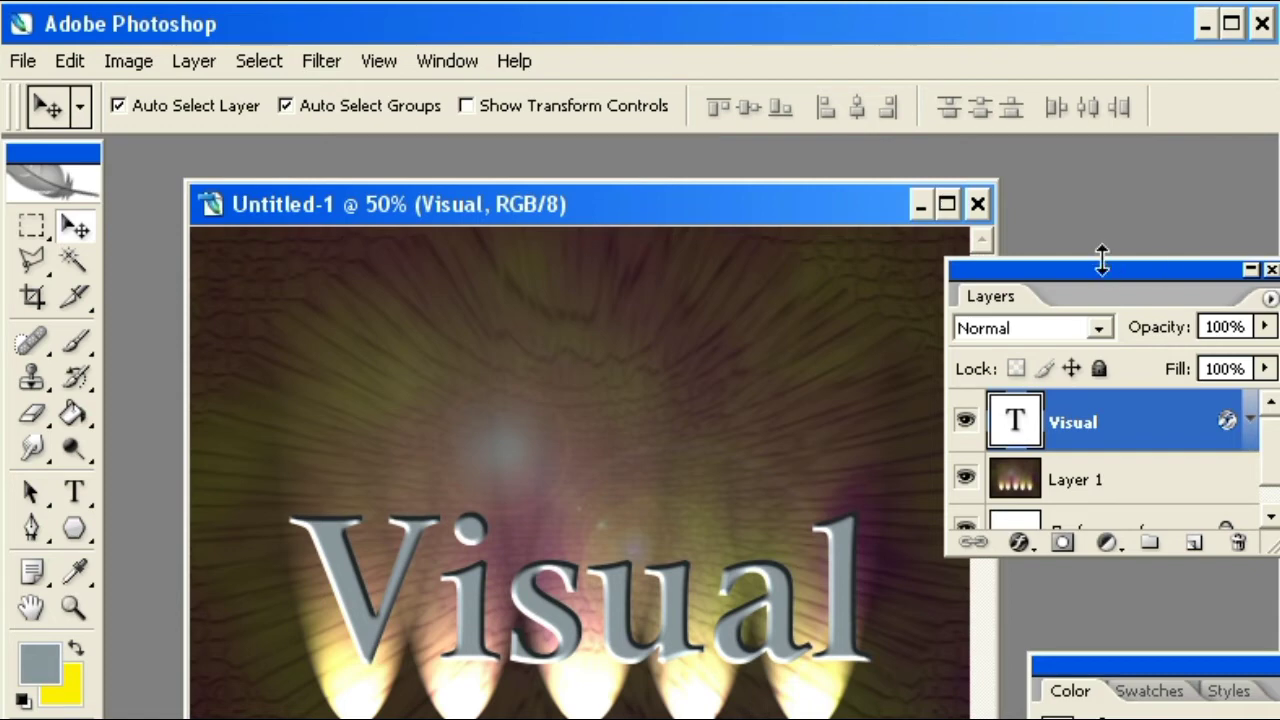
- Duplicate the bevelled Visual text layer, keeping the default name 'Visual copy'
mouse_move(1110, 275)
mouse_down()
mouse_move(1012, 271)
mouse_move(1152, 240)
mouse_move(995, 252)
mouse_up()
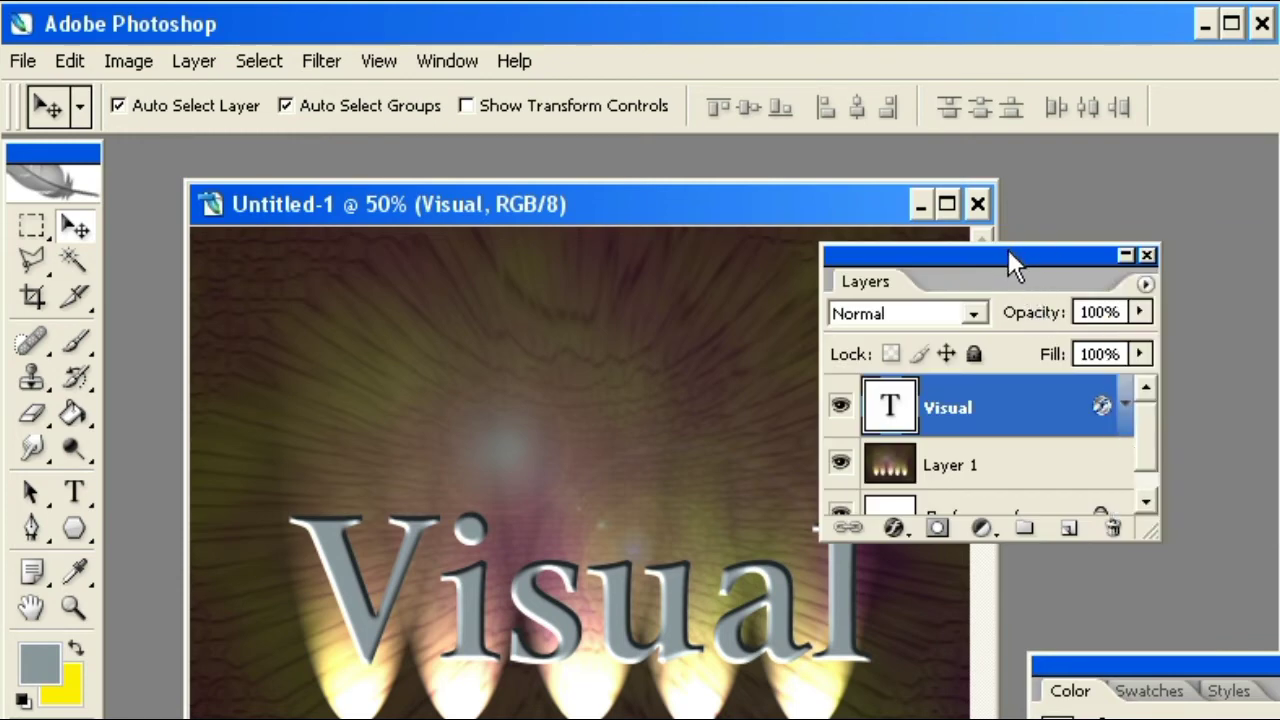
drag(1008, 252, 964, 258)
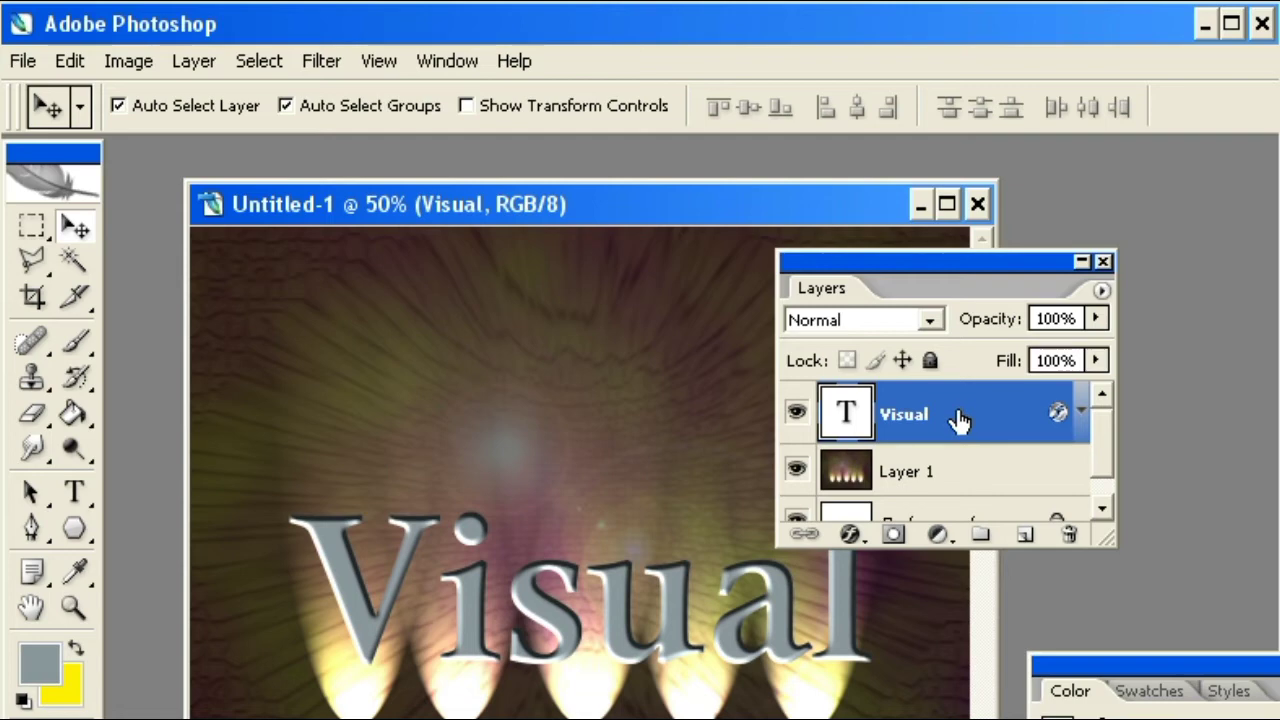
right_click(959, 415)
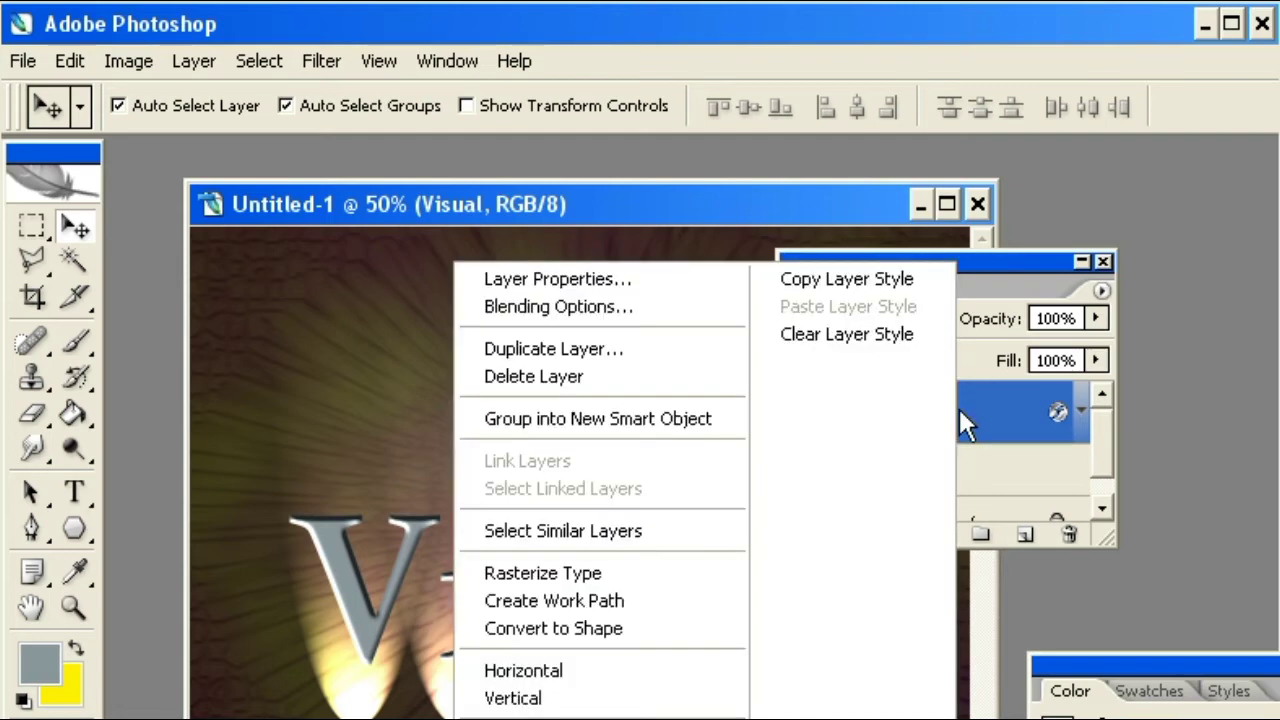
click(639, 347)
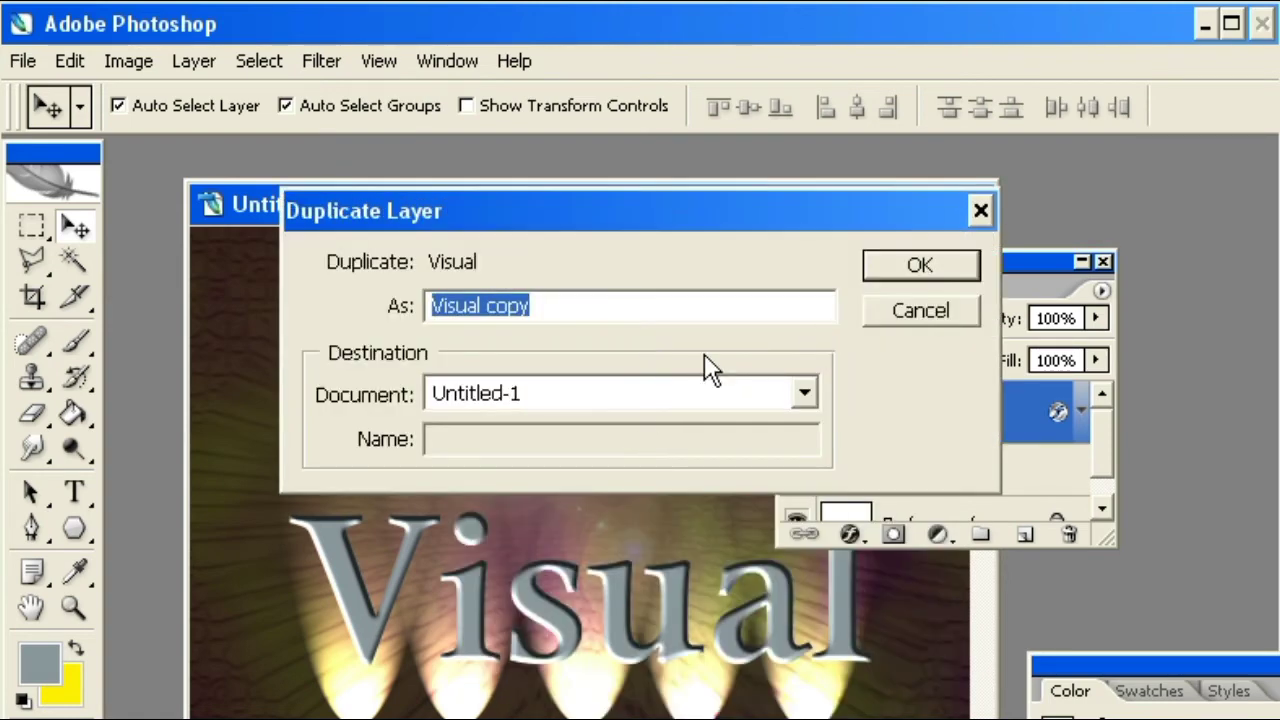
click(938, 261)
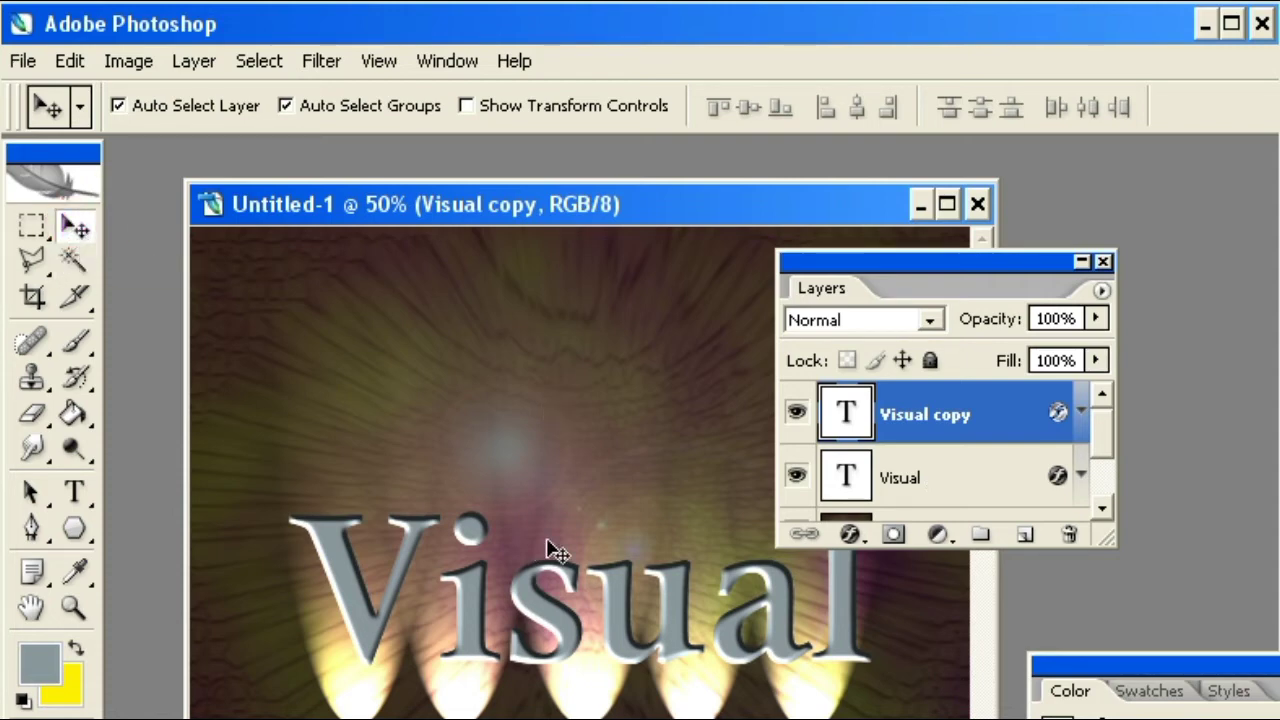
- Nudge the Visual copy text one arrow step right and two steps down
drag(884, 267, 1111, 297)
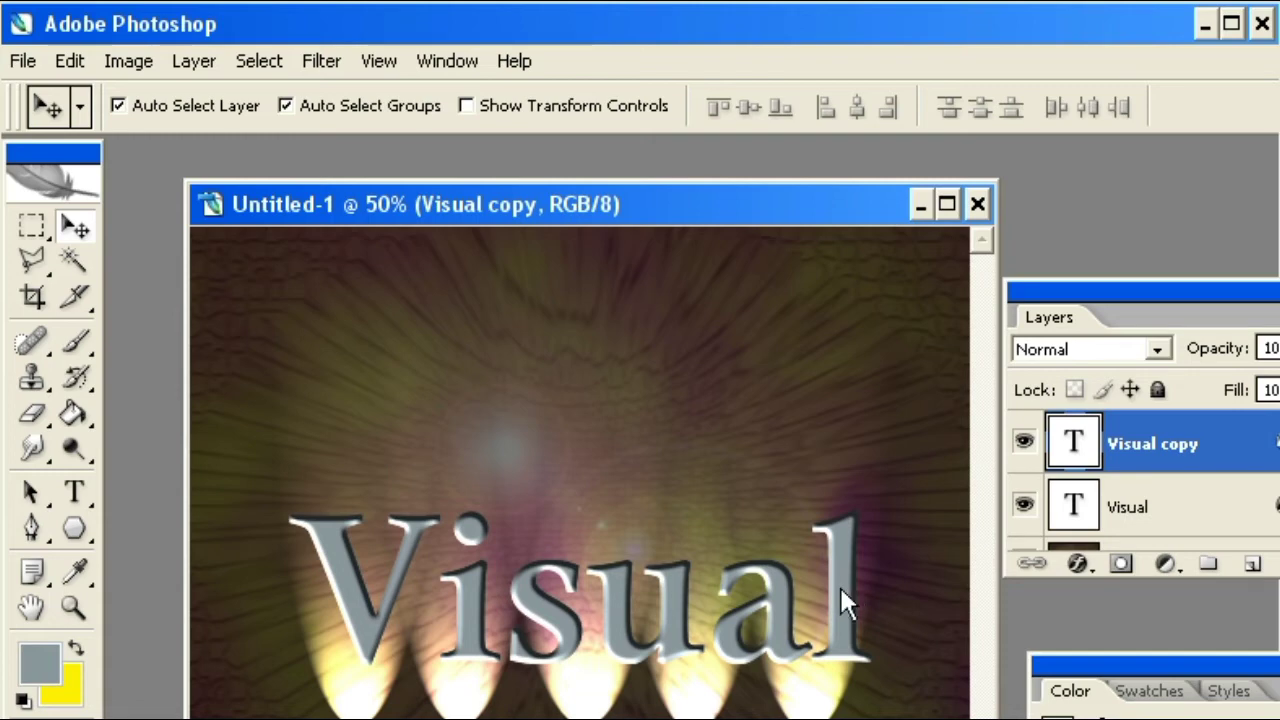
right_click(852, 590)
click(866, 608)
key(Right)
key(Right)
key(Right)
key(Right)
key(Right)
key(Right)
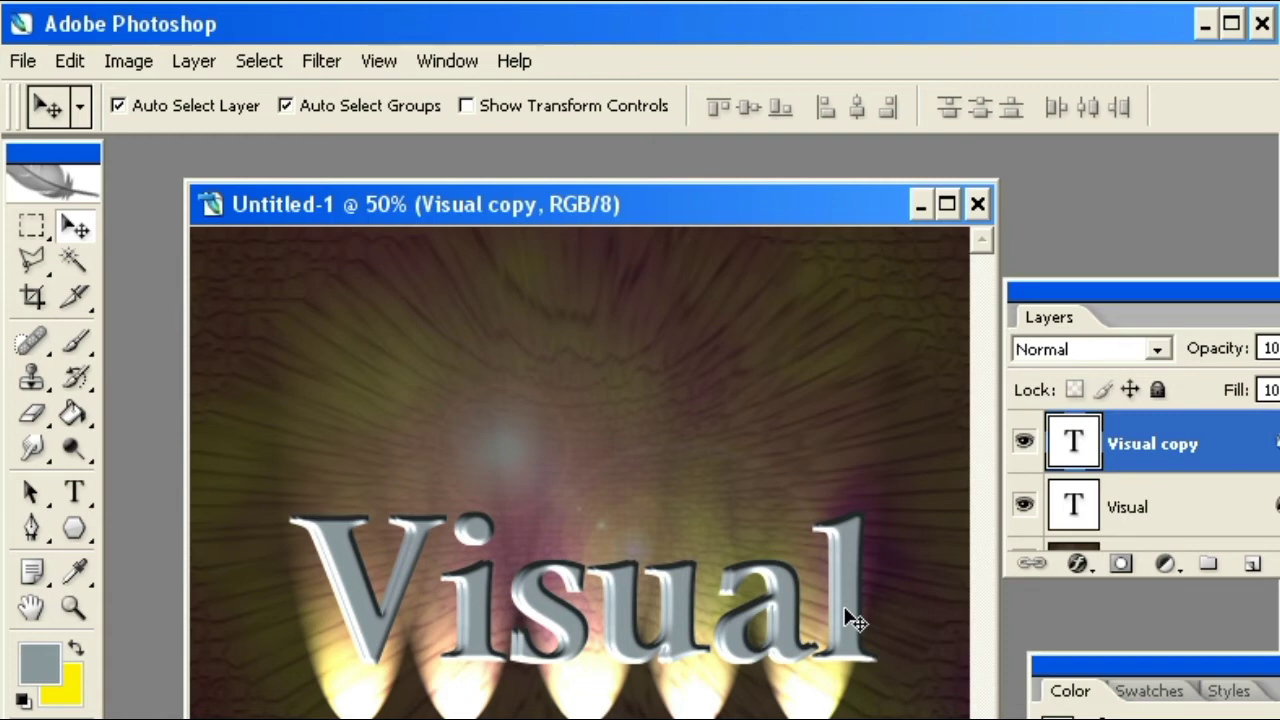
key(Down)
key(Down)
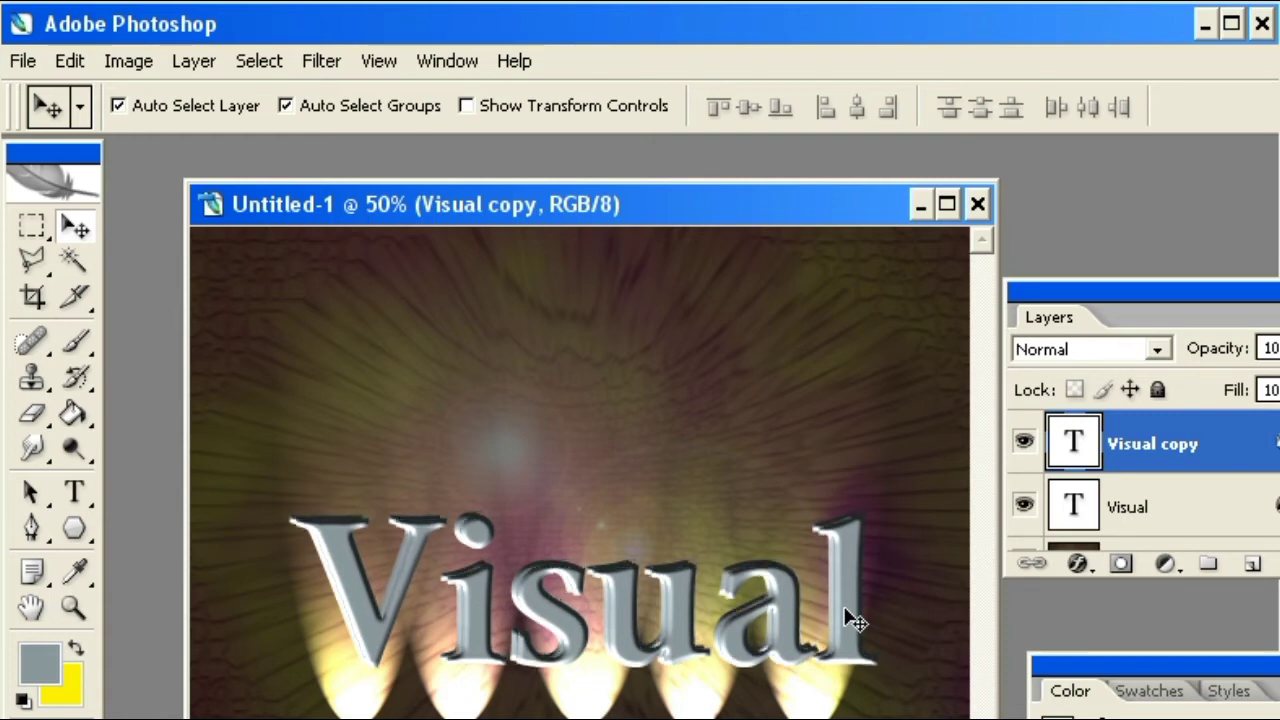
key(Down)
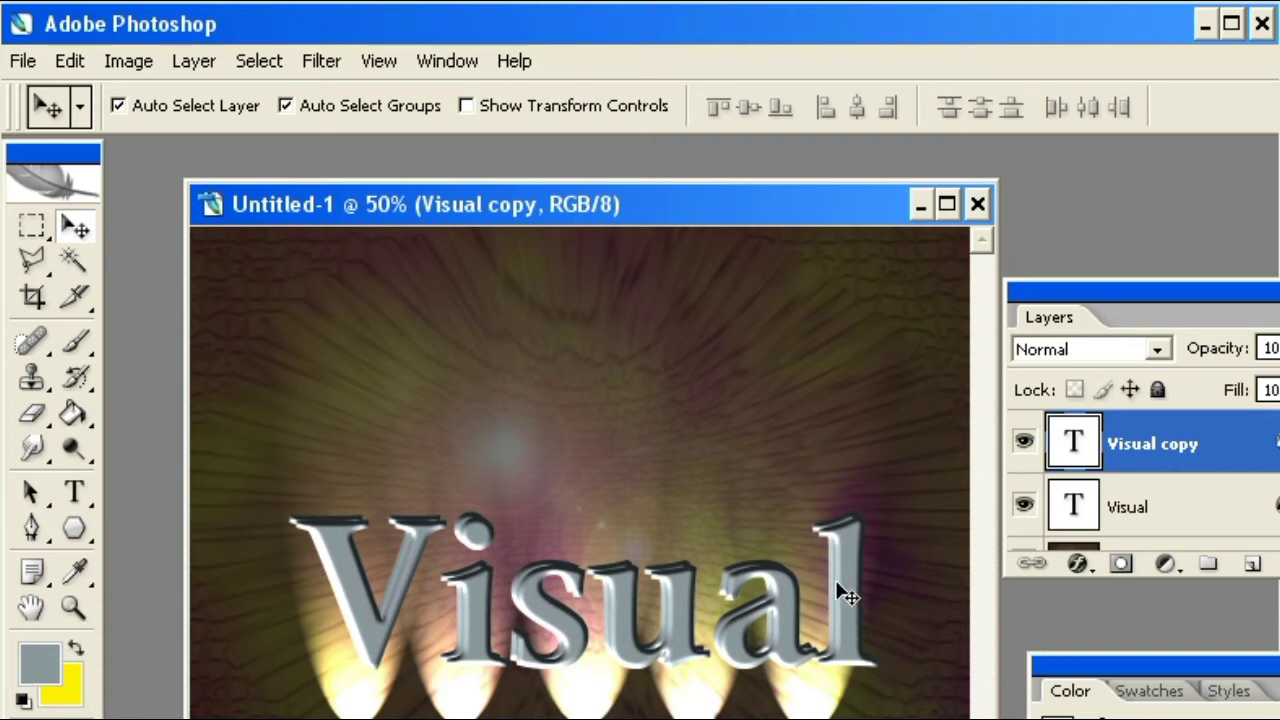
- Change the Visual copy layer's blend mode from Overlay to Multiply
drag(1176, 292, 936, 296)
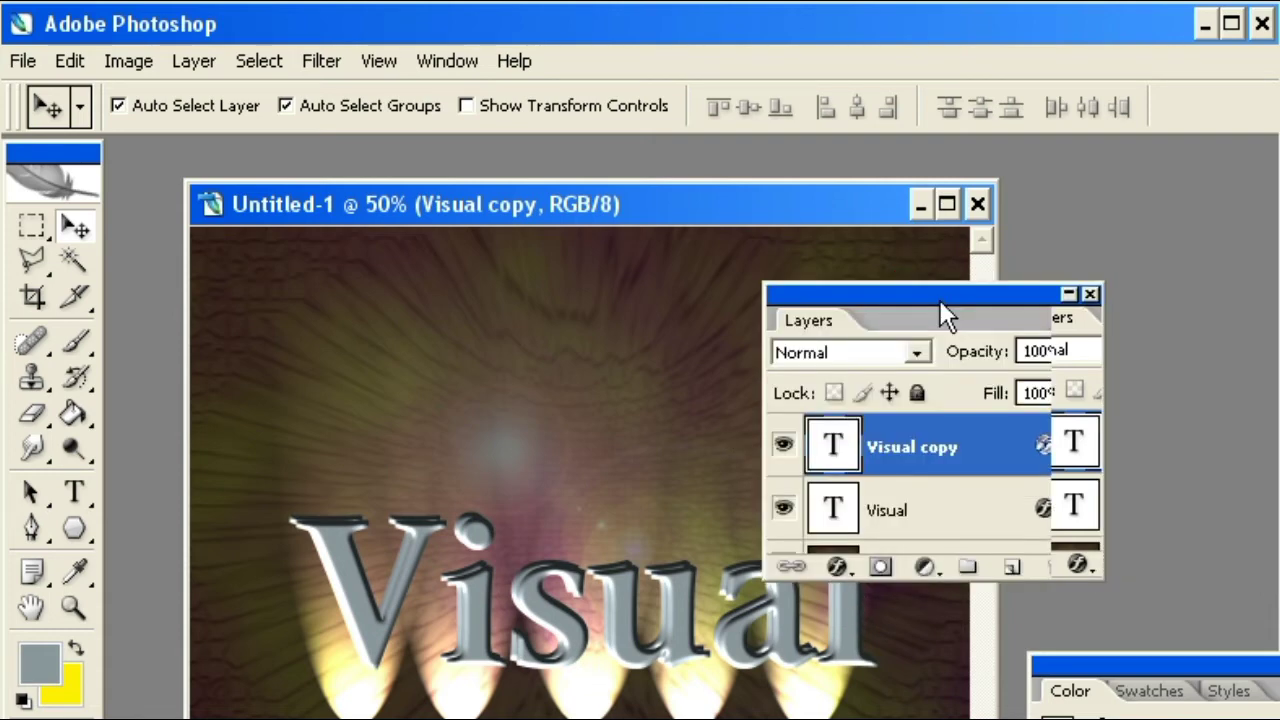
click(918, 353)
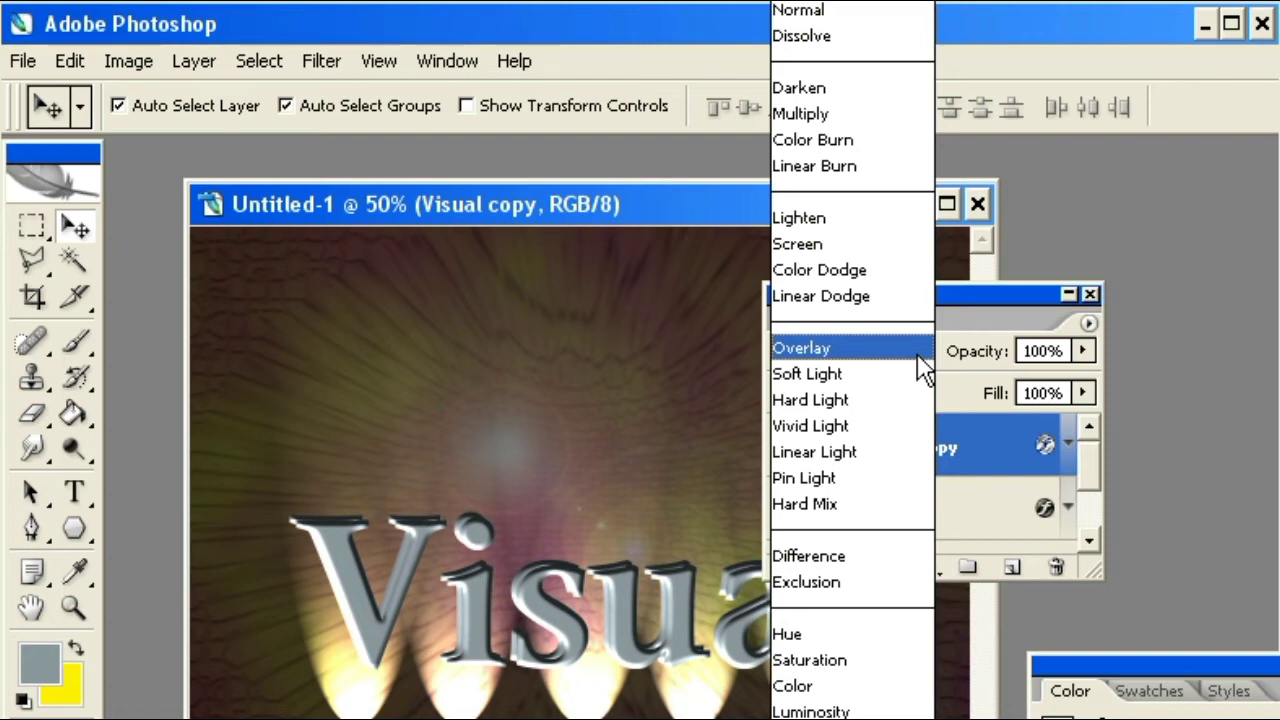
click(852, 115)
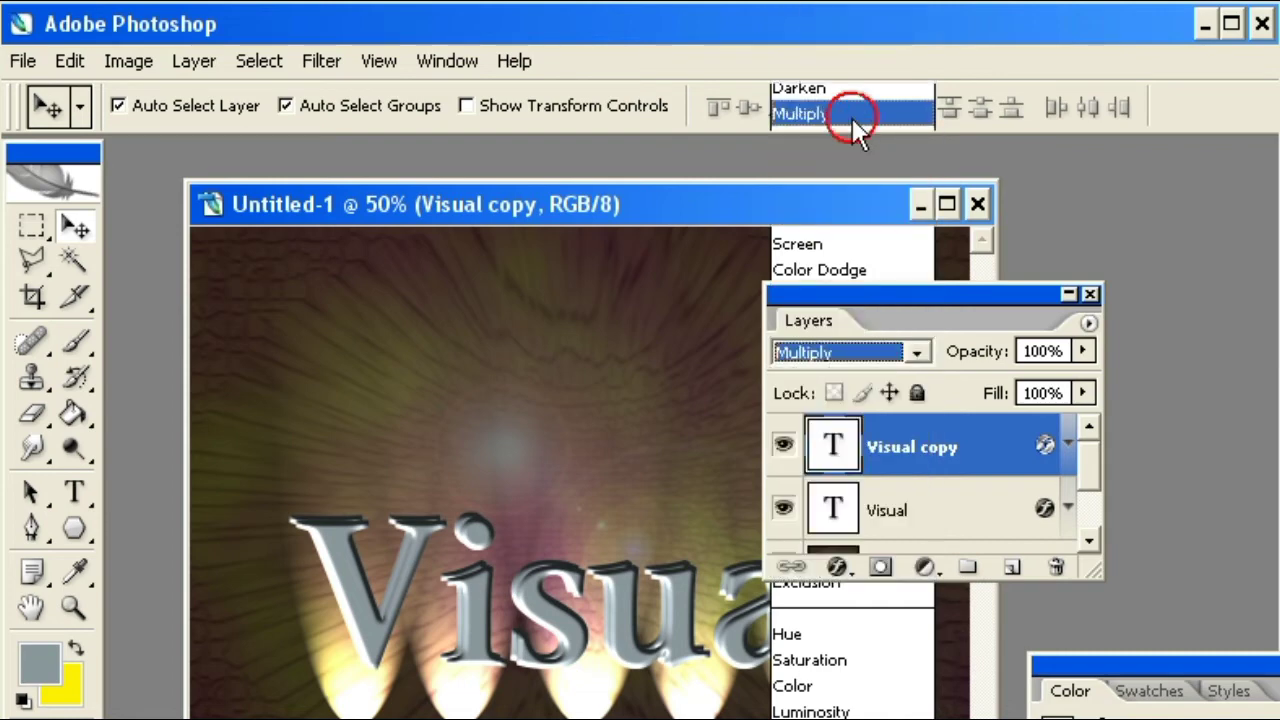
drag(852, 310, 1063, 311)
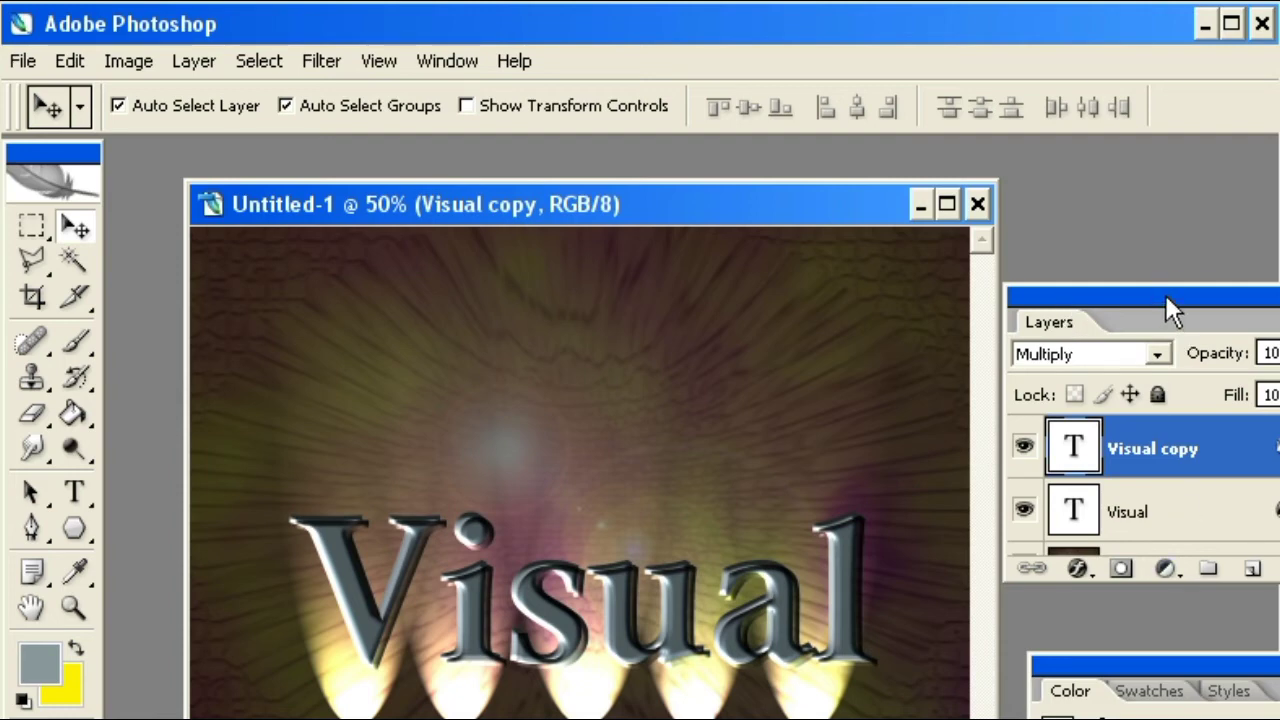
drag(1166, 297, 1001, 284)
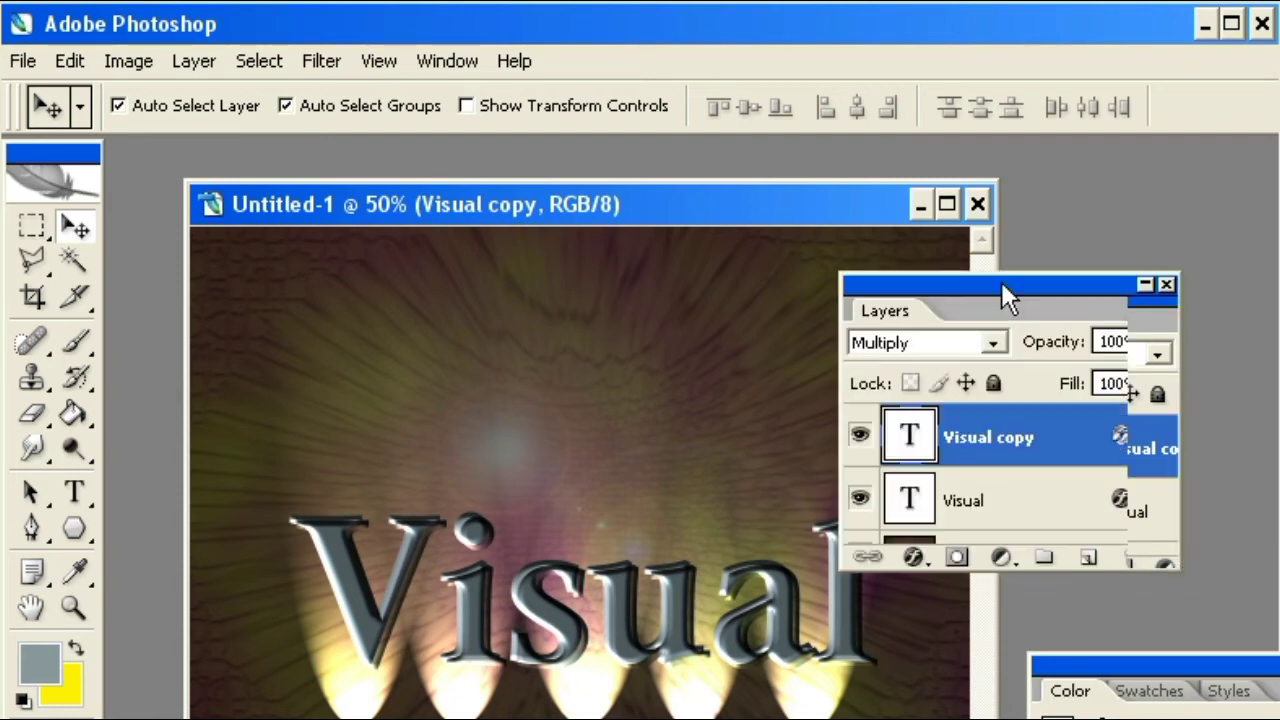
- Add a drop shadow to Visual copy with 4 px distance and 8 px size
click(1068, 440)
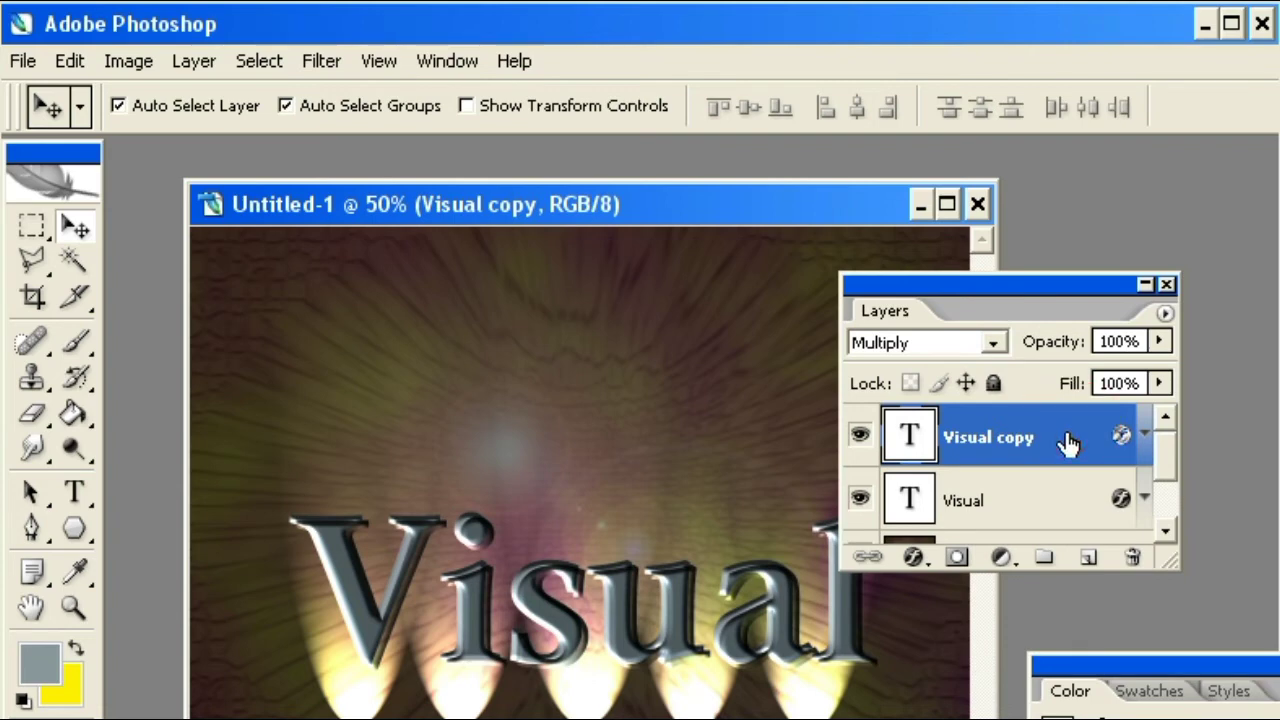
double_click(1068, 440)
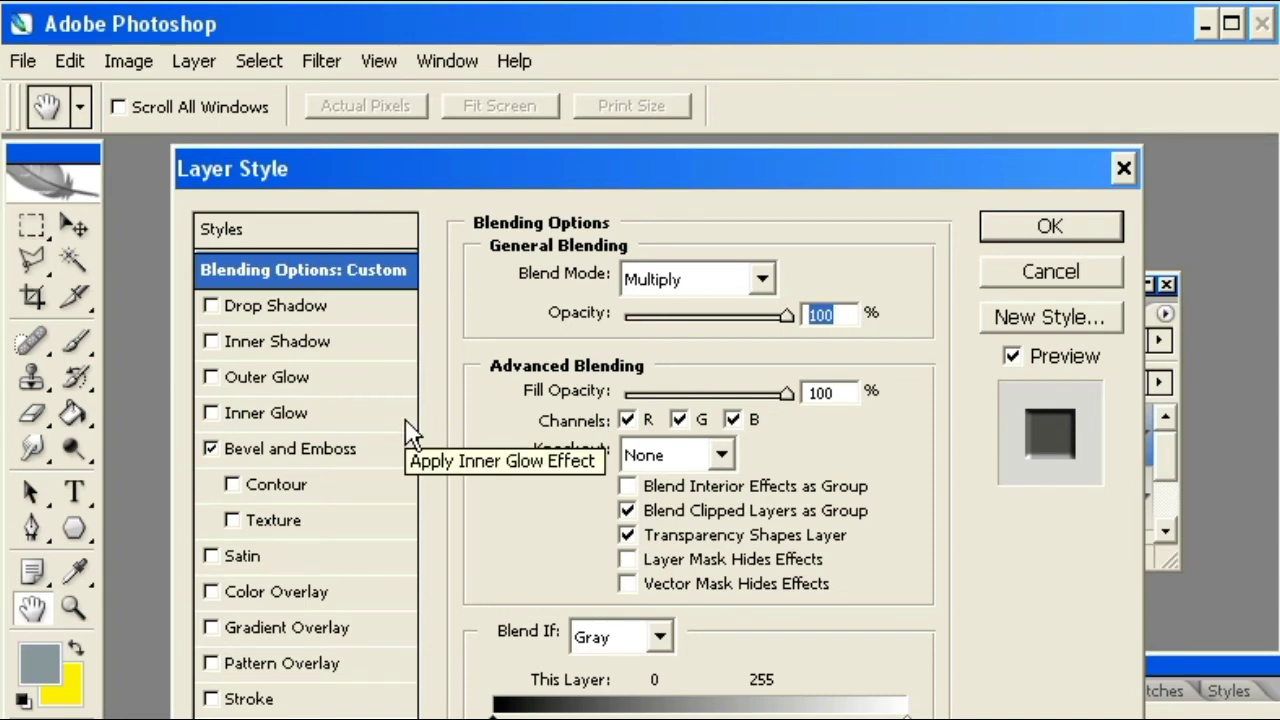
click(298, 307)
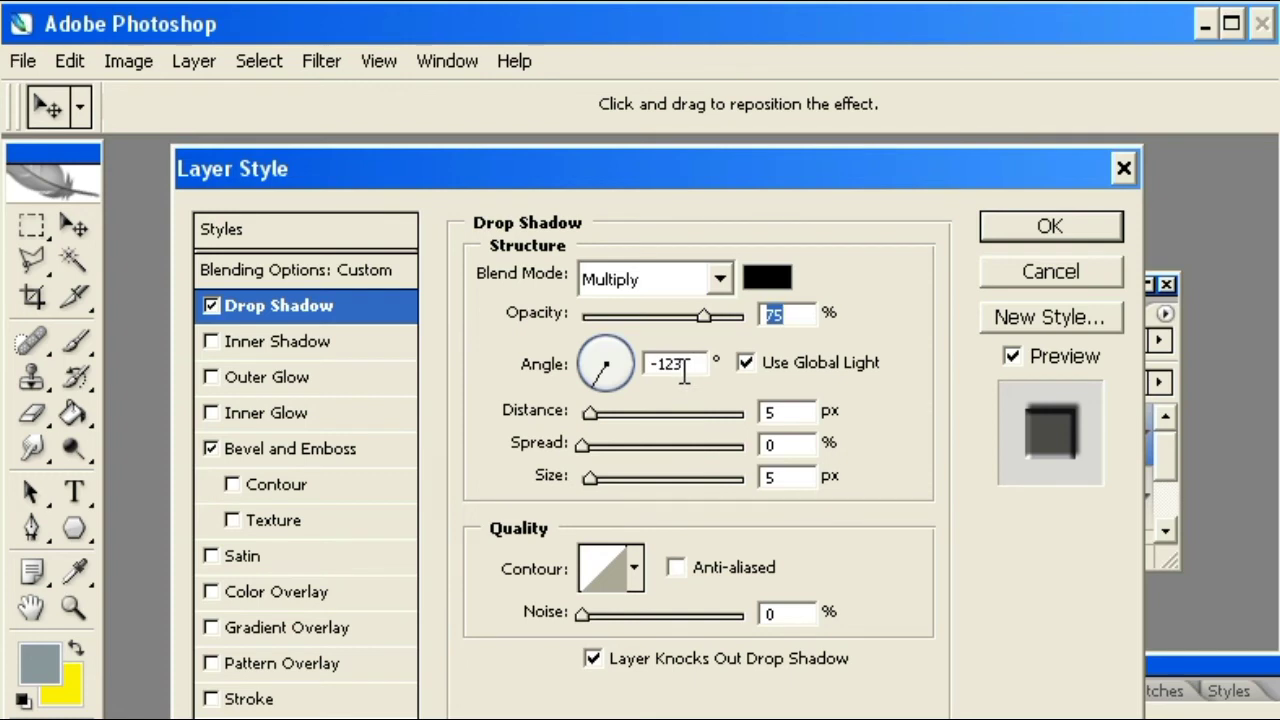
double_click(777, 412)
text(4)
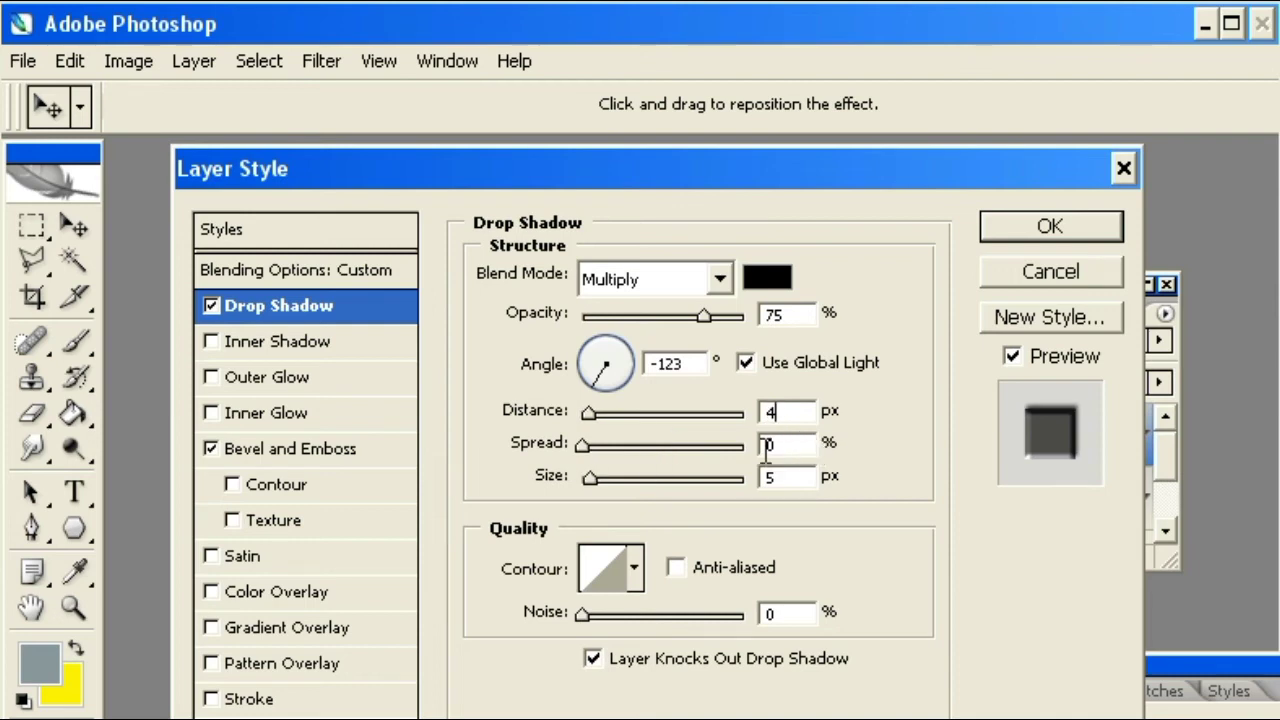
click(790, 477)
double_click(790, 477)
text(8)
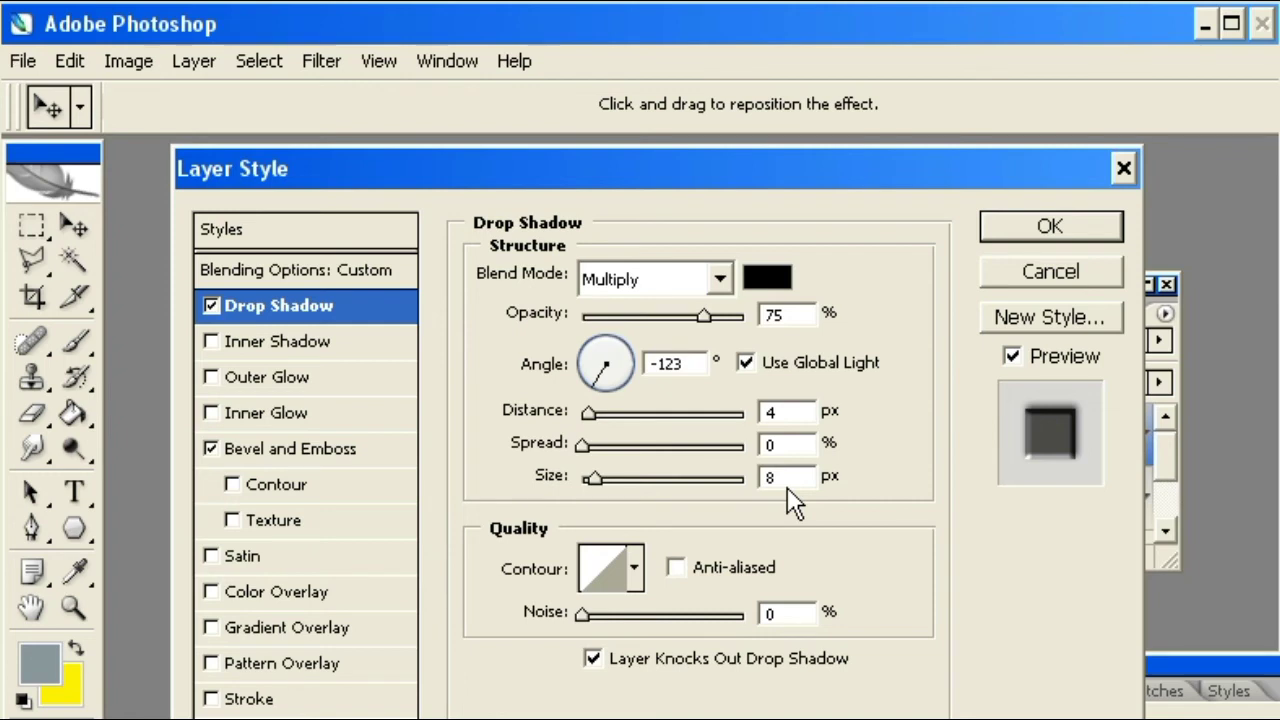
click(1053, 231)
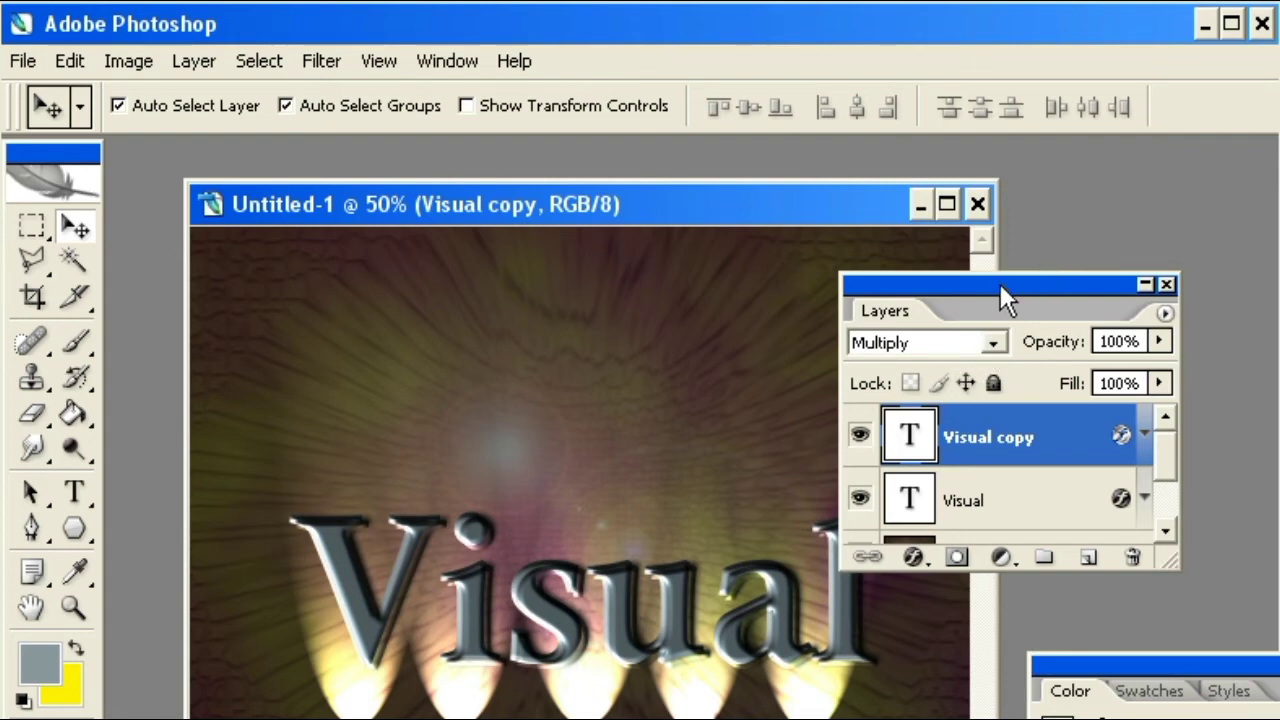
- Switch the Visual copy layer's blend mode from Multiply to Color Burn
drag(1000, 284, 986, 282)
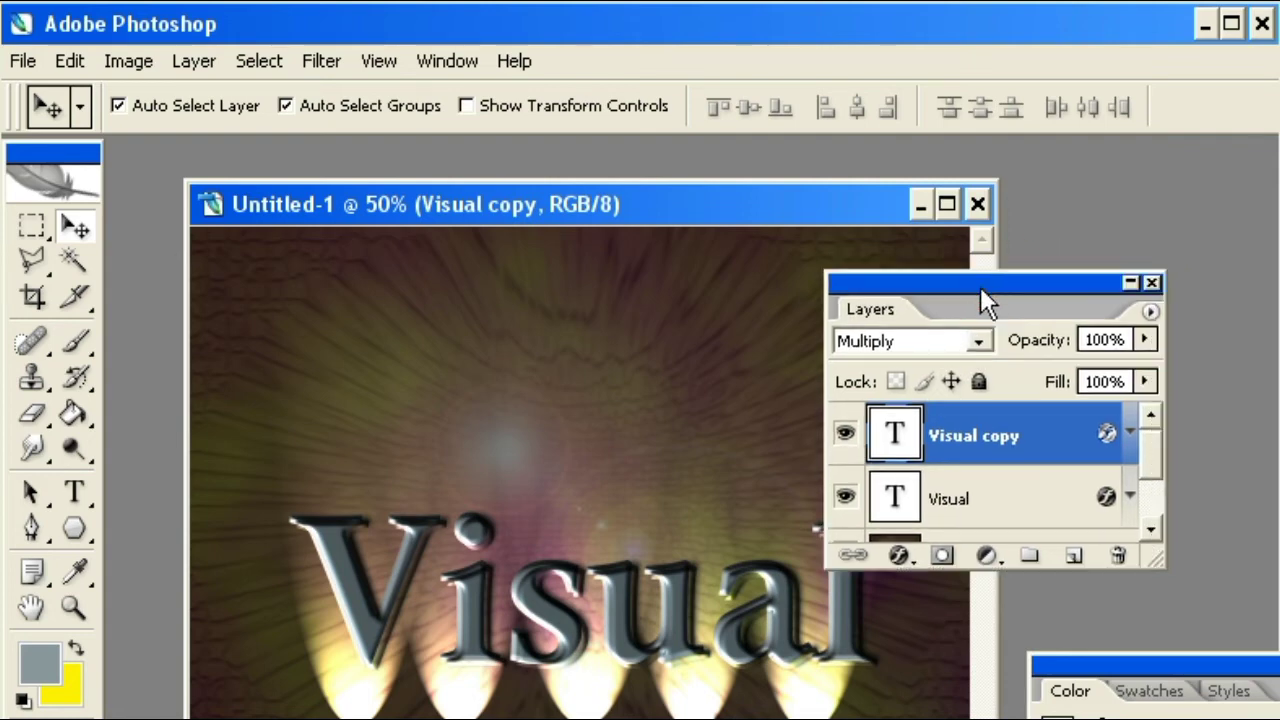
click(983, 341)
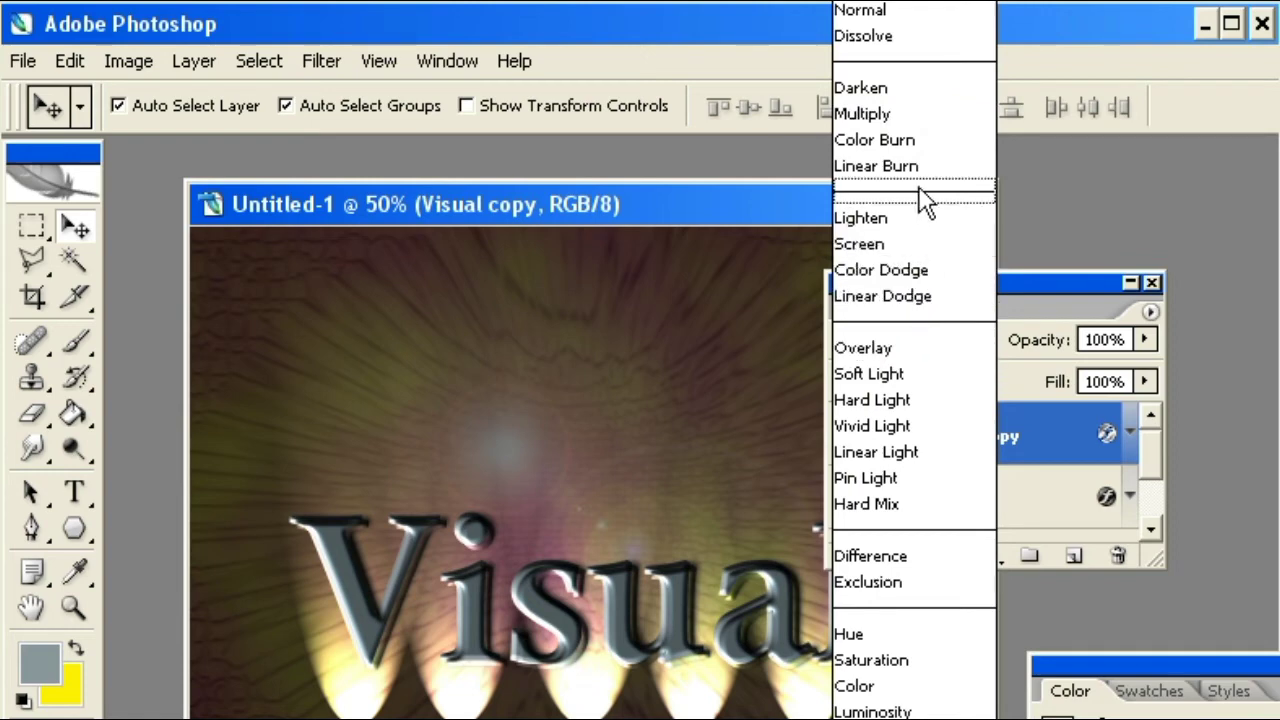
click(915, 141)
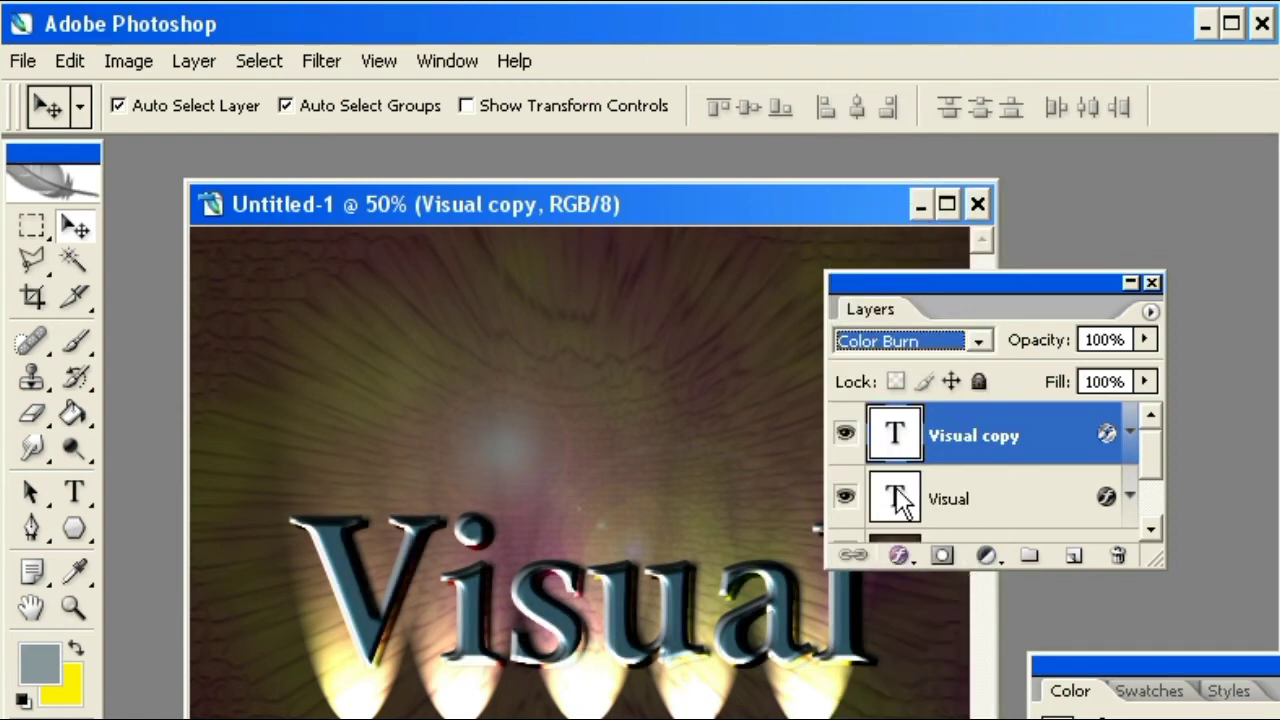
drag(957, 283, 925, 283)
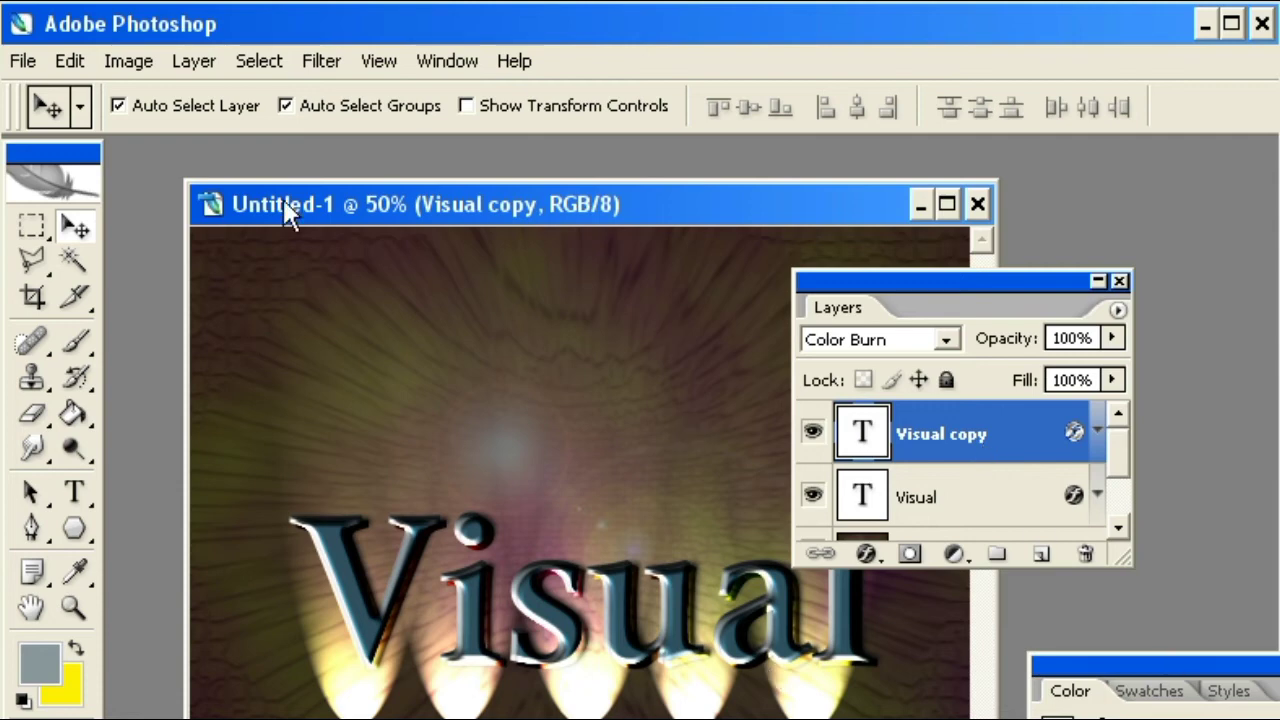
click(189, 63)
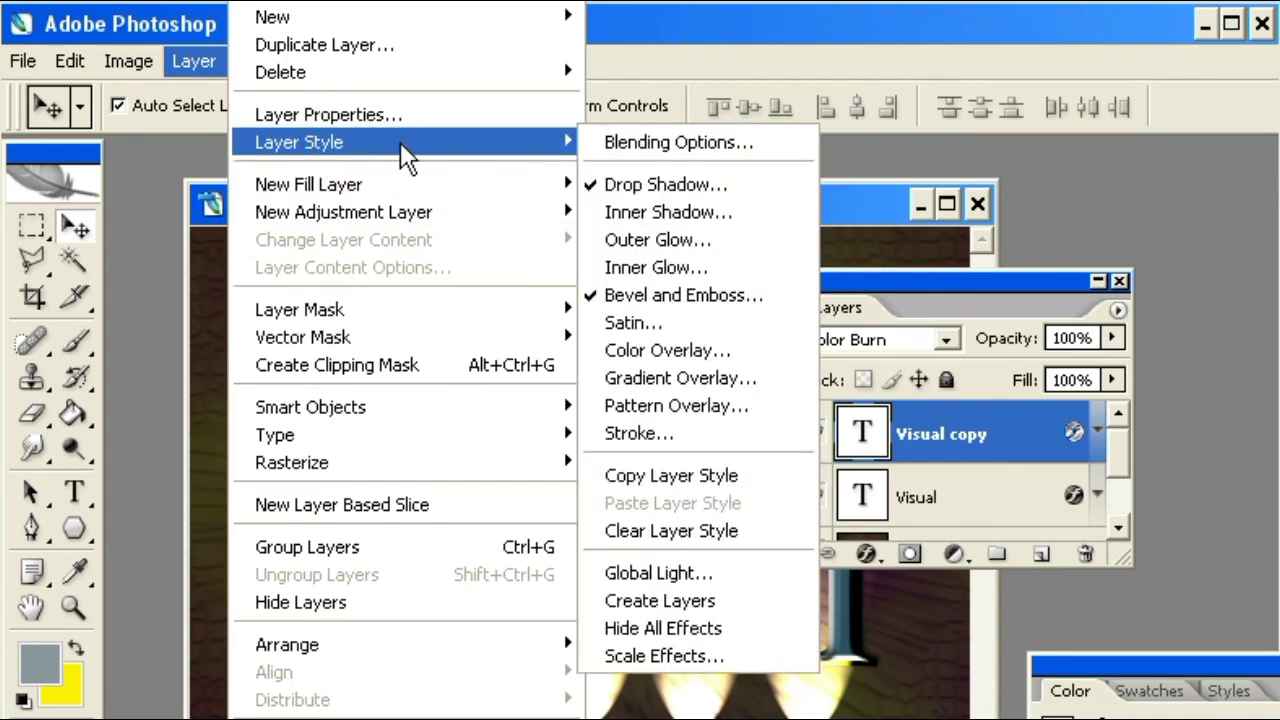
mouse_move(299, 142)
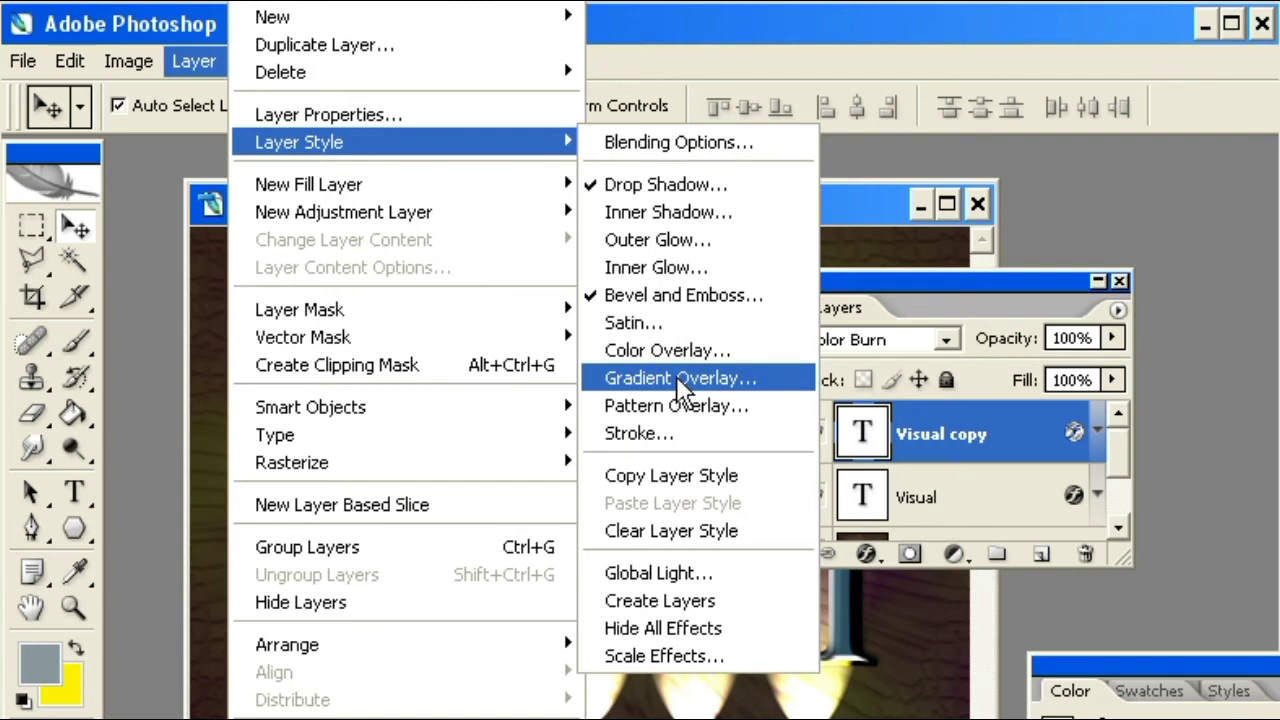
- Give Visual copy a 2 px outside stroke in near-black 030303
click(677, 434)
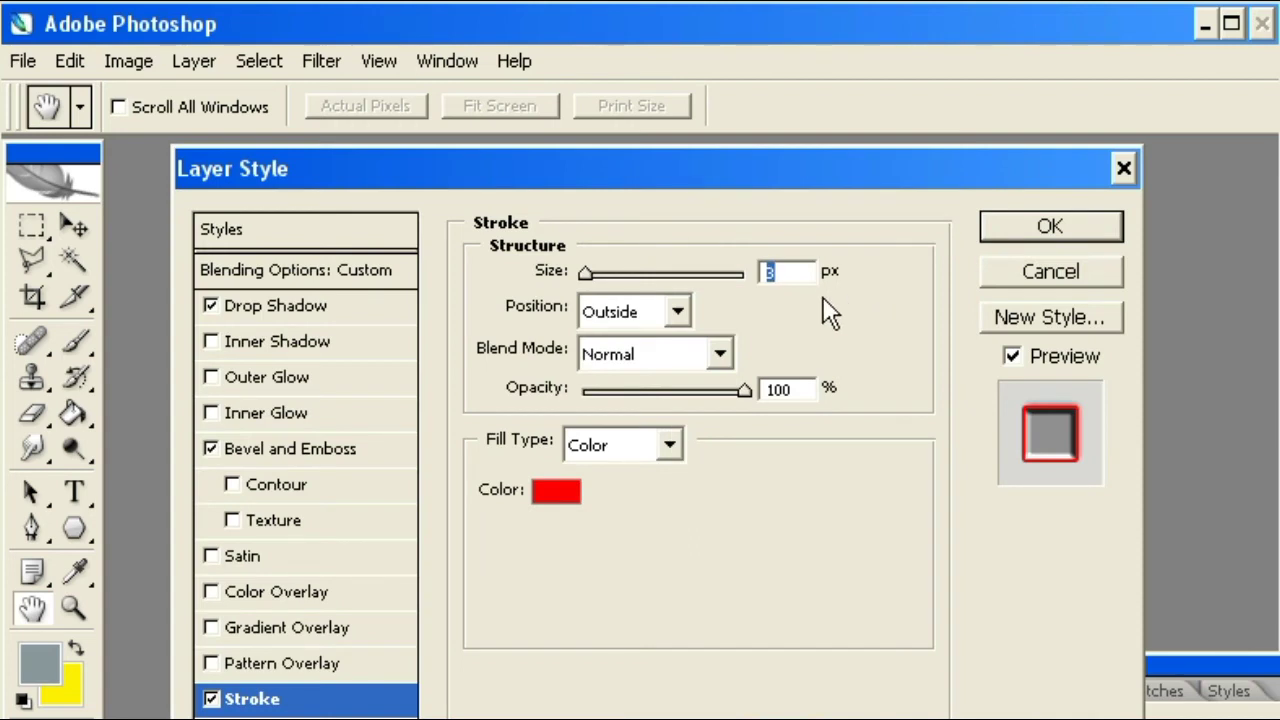
text(2)
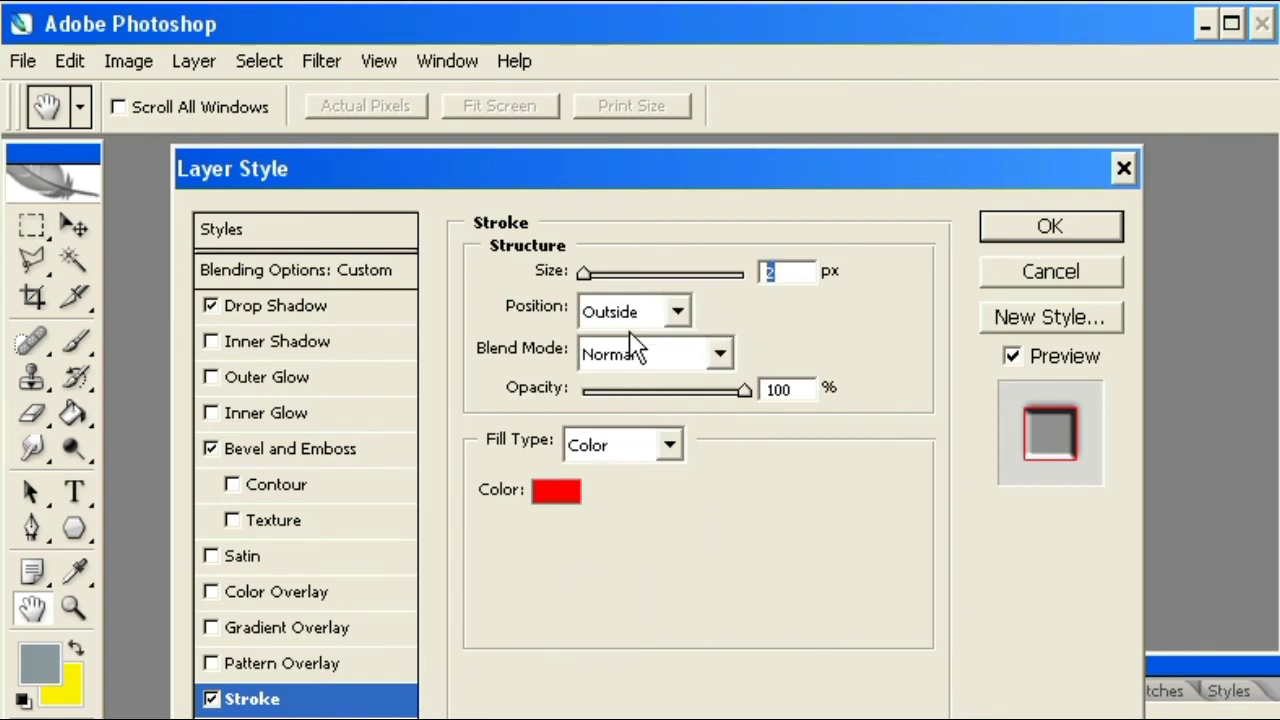
click(680, 314)
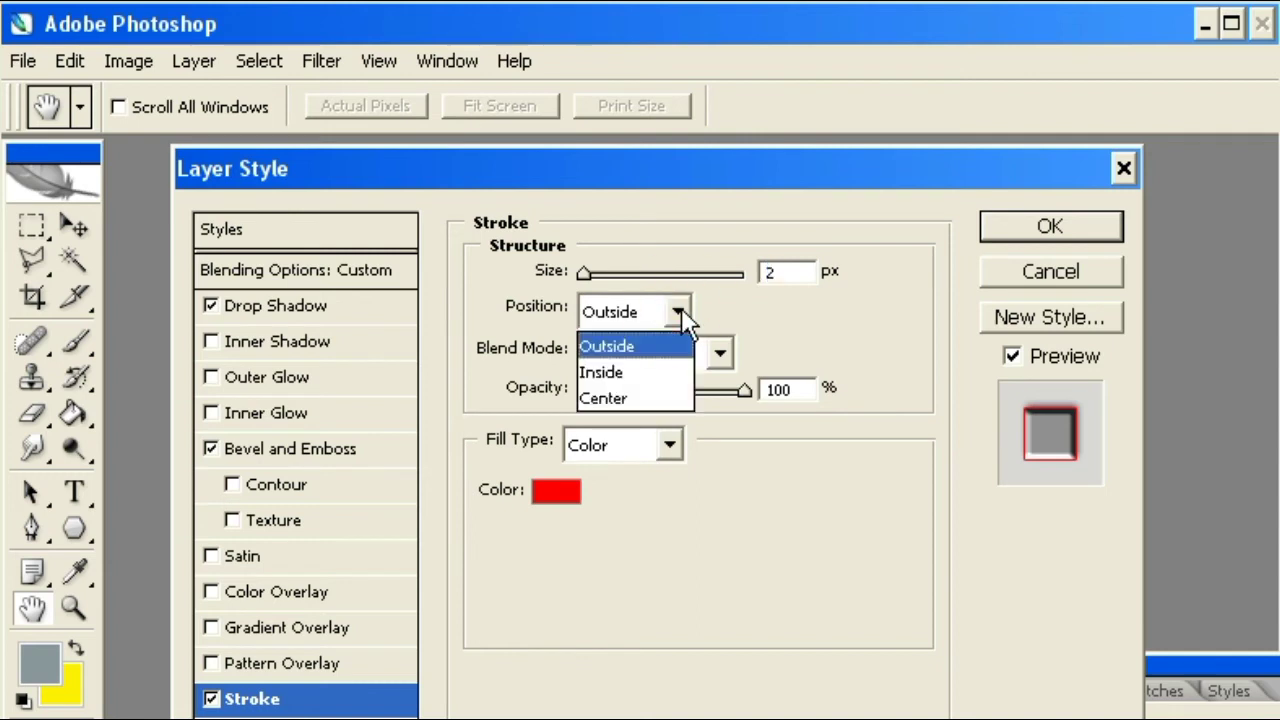
click(646, 356)
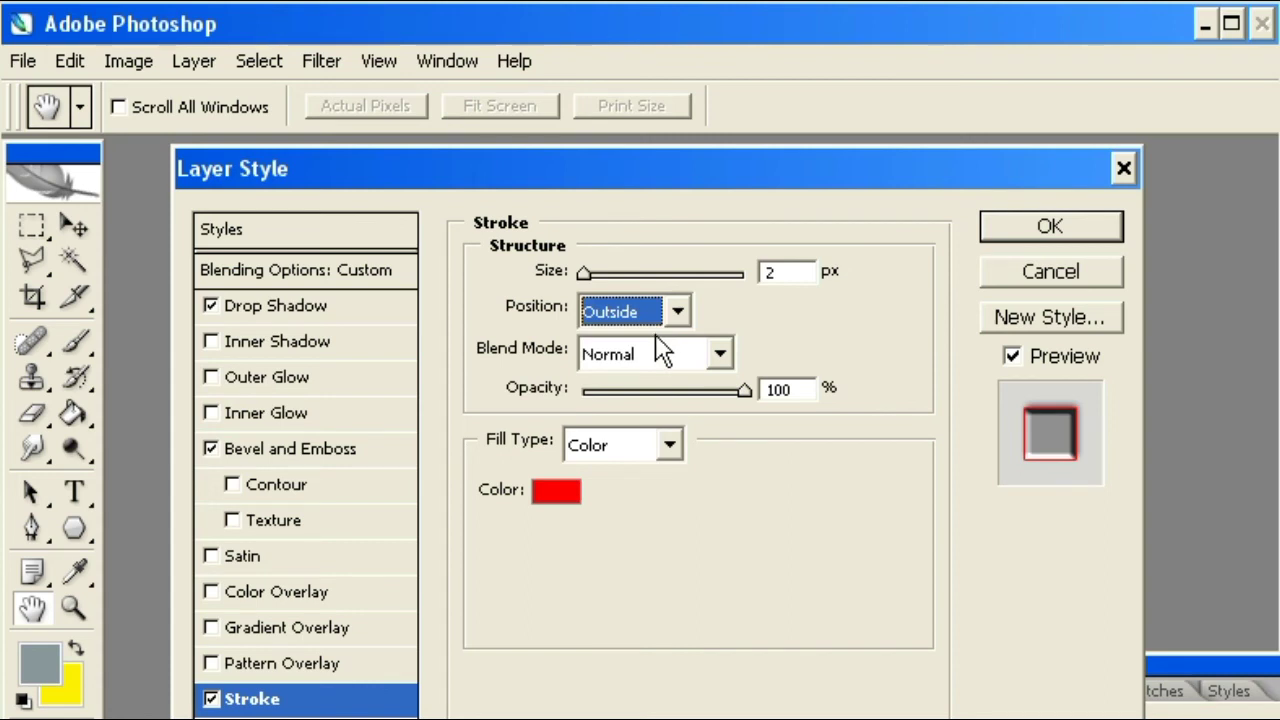
click(564, 490)
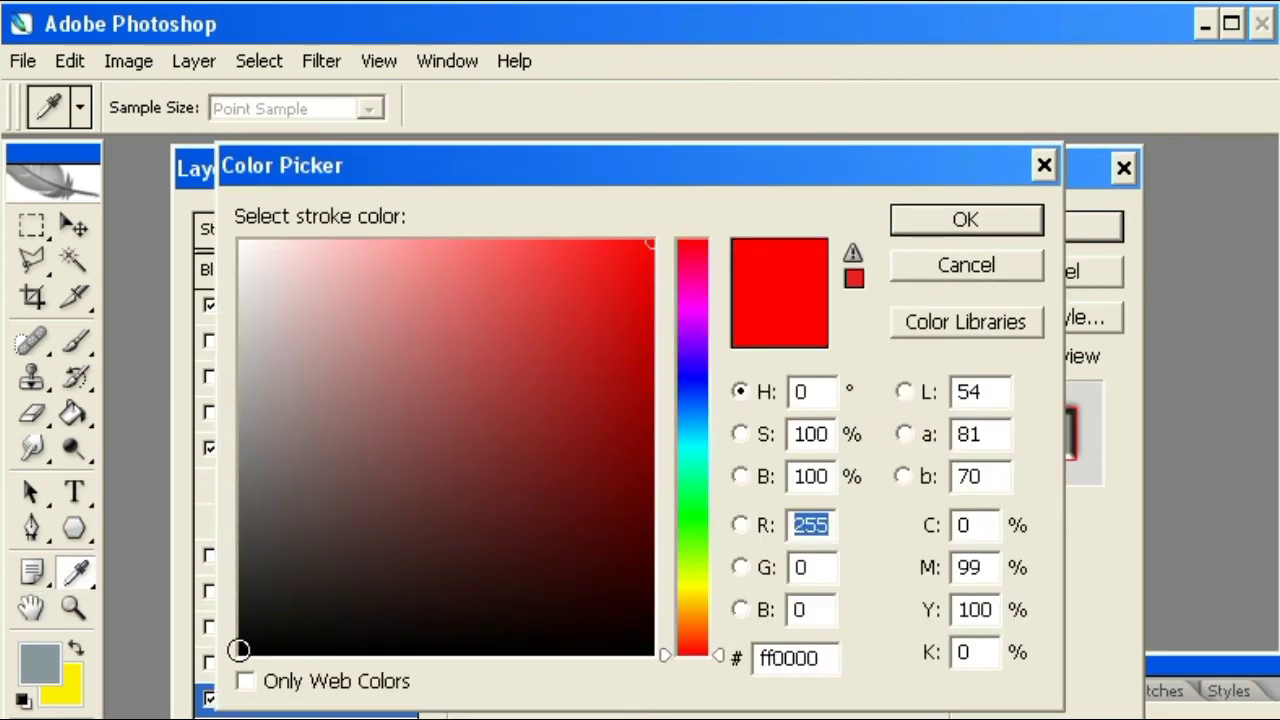
click(242, 651)
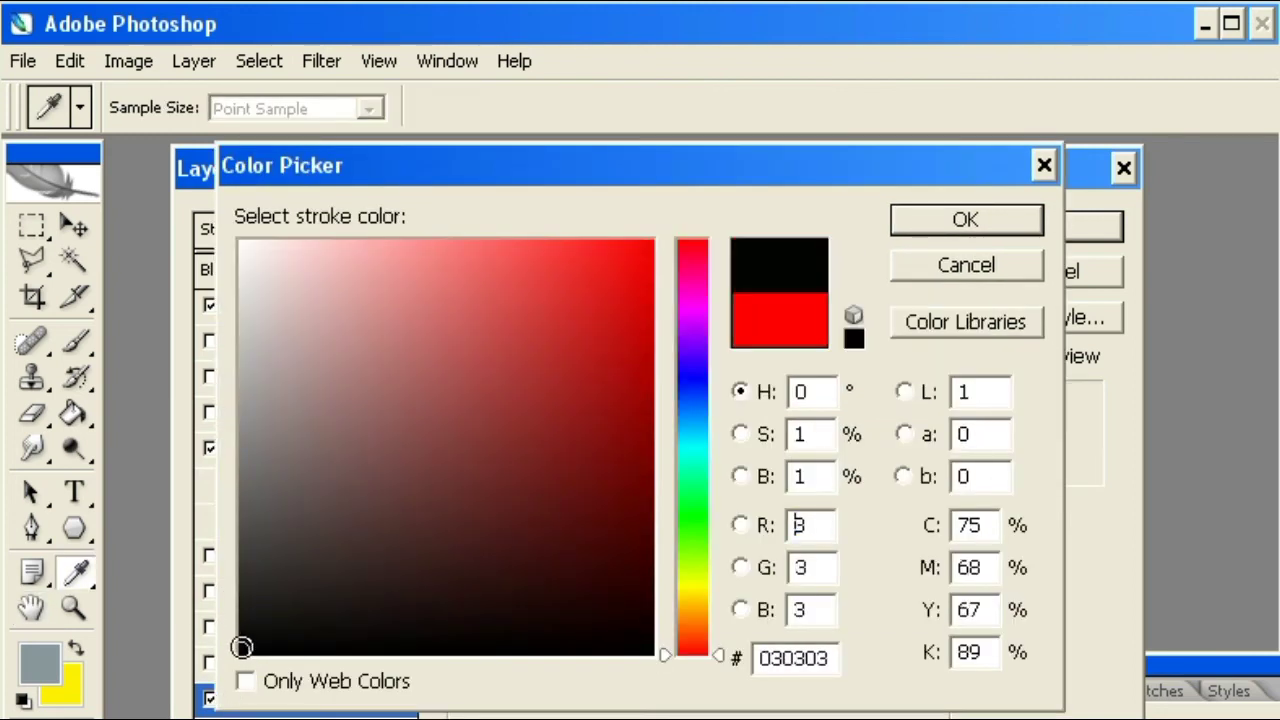
click(985, 228)
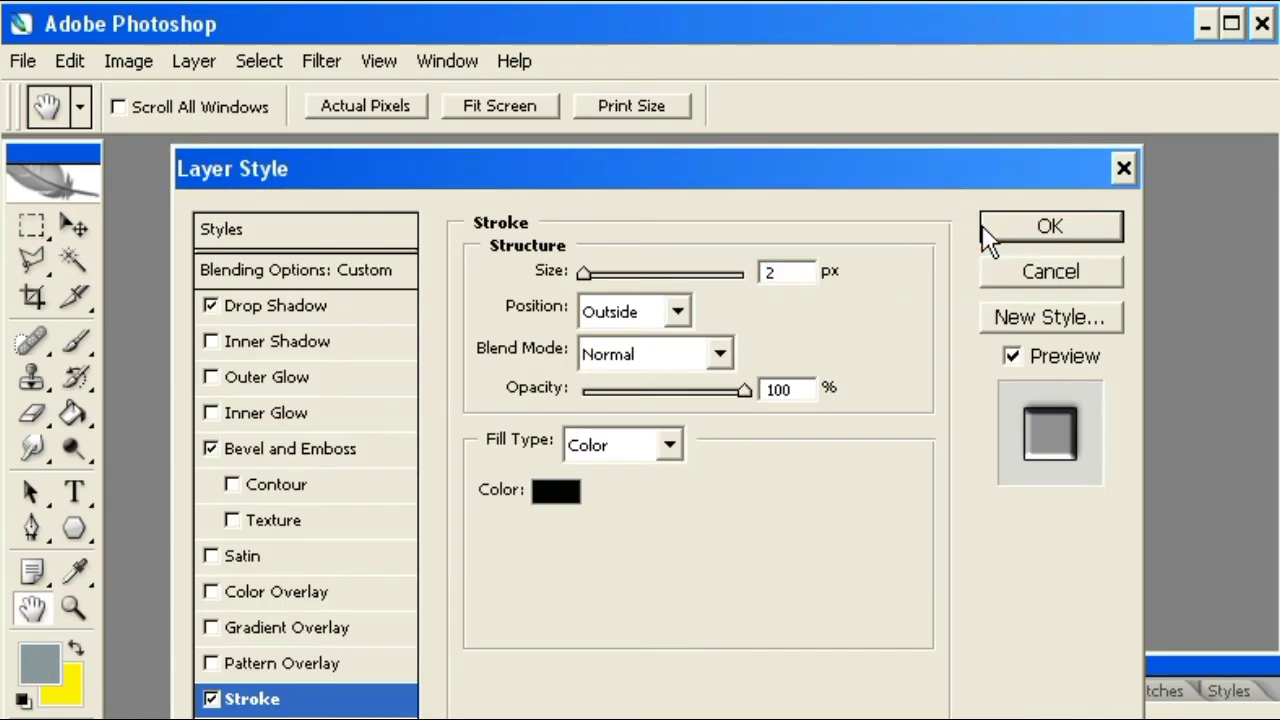
click(1050, 224)
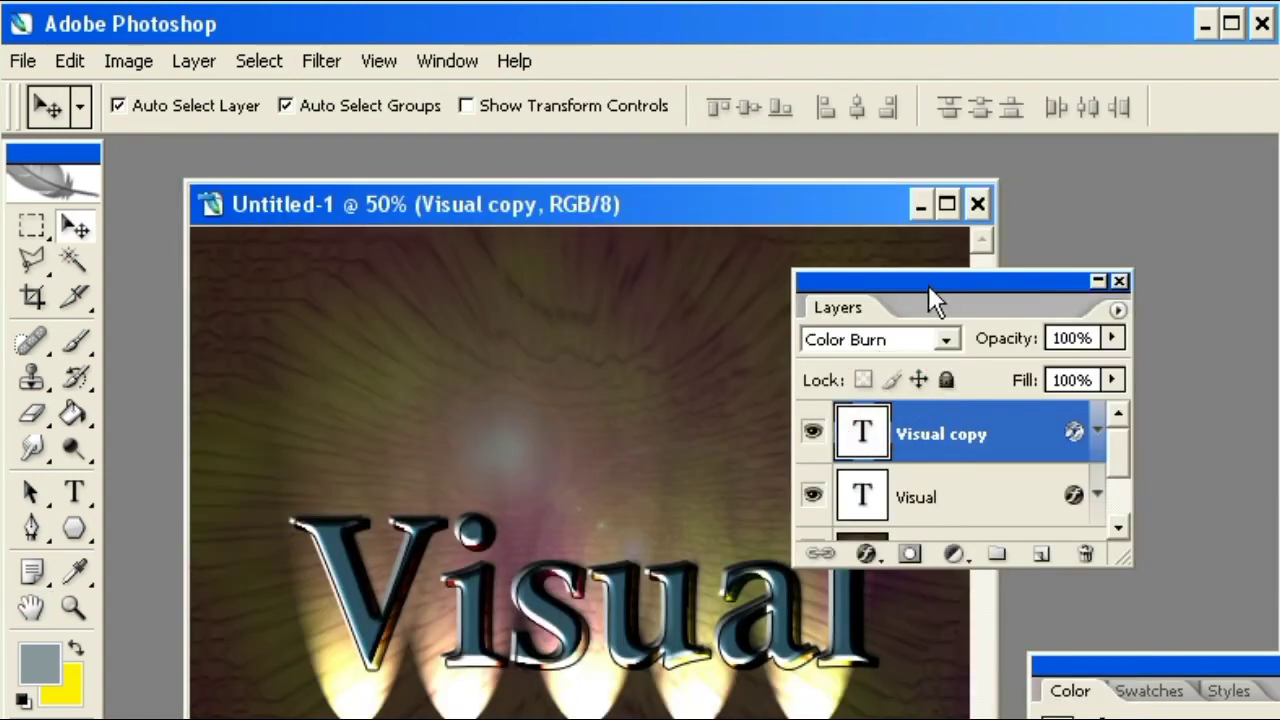
drag(940, 282, 916, 262)
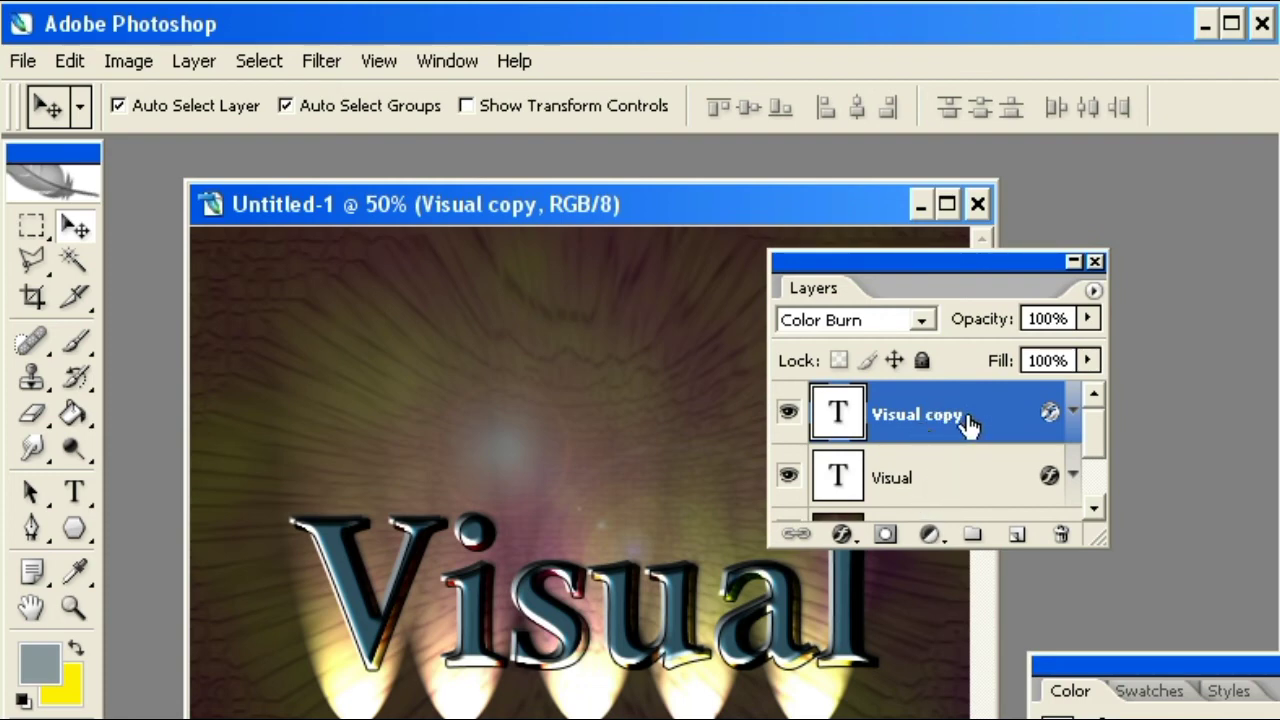
- Select the Visual layer and create an empty Layer 2 above it
click(918, 478)
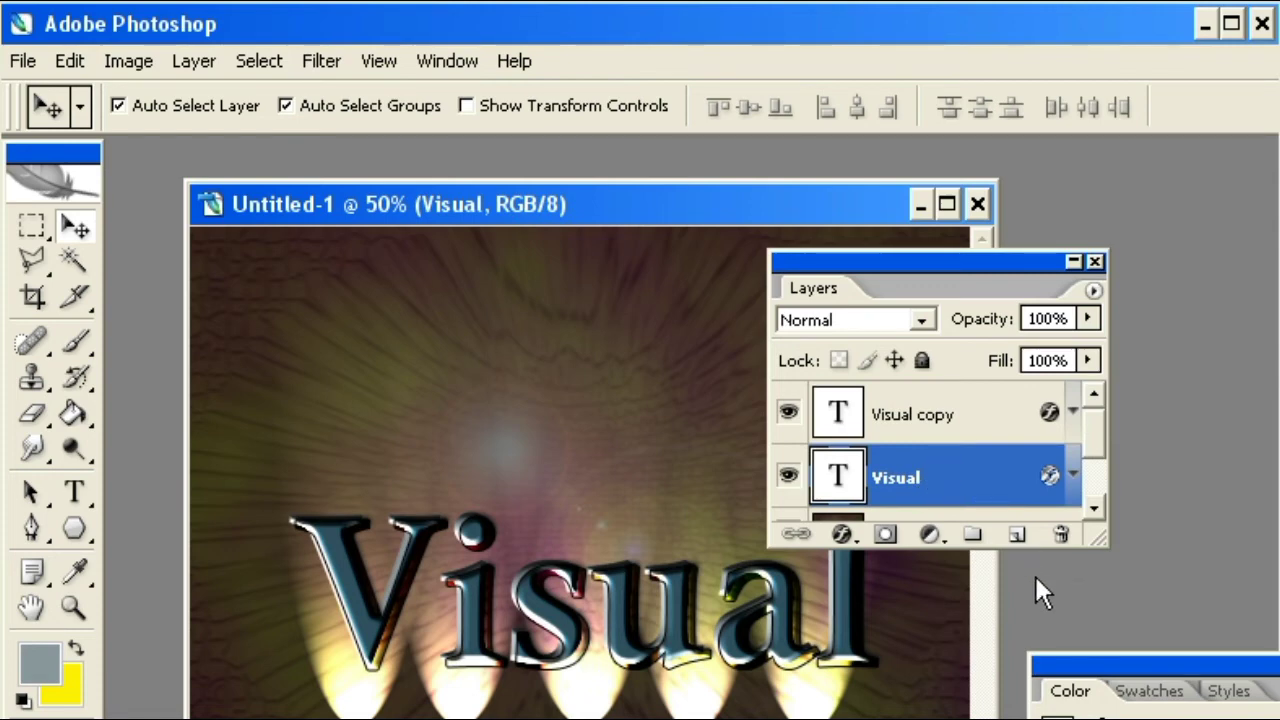
click(1018, 537)
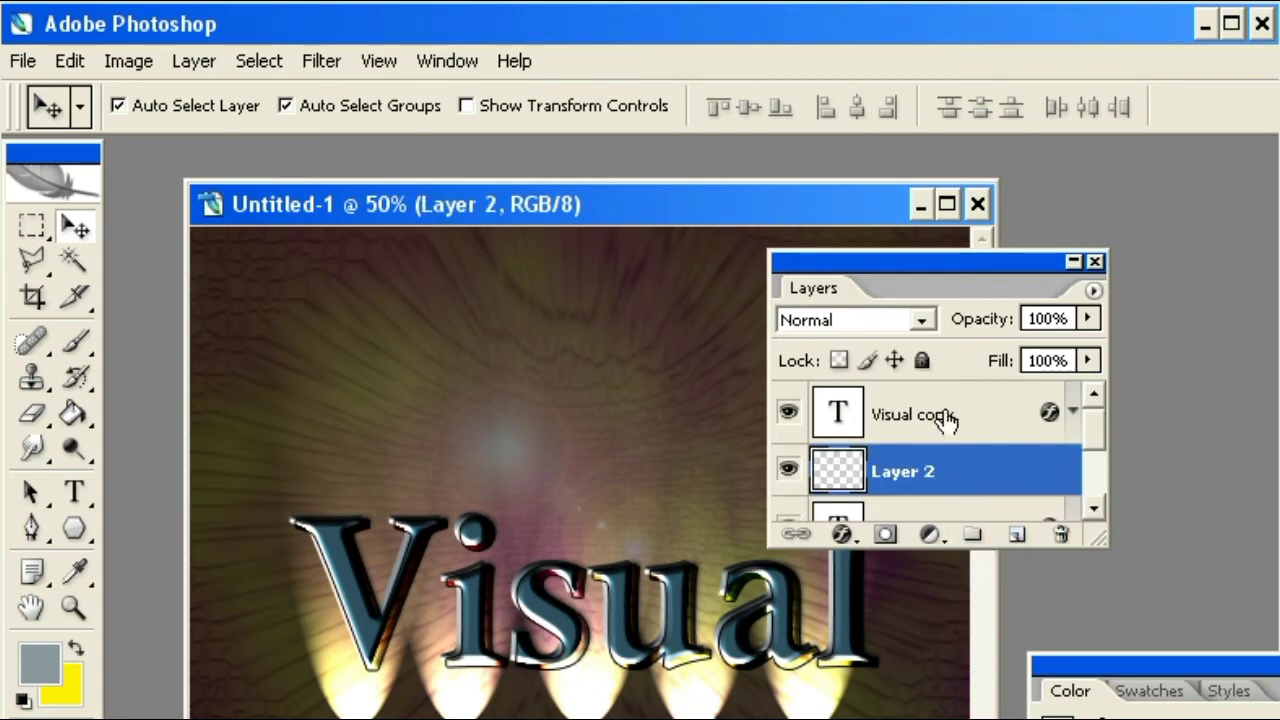
click(1094, 507)
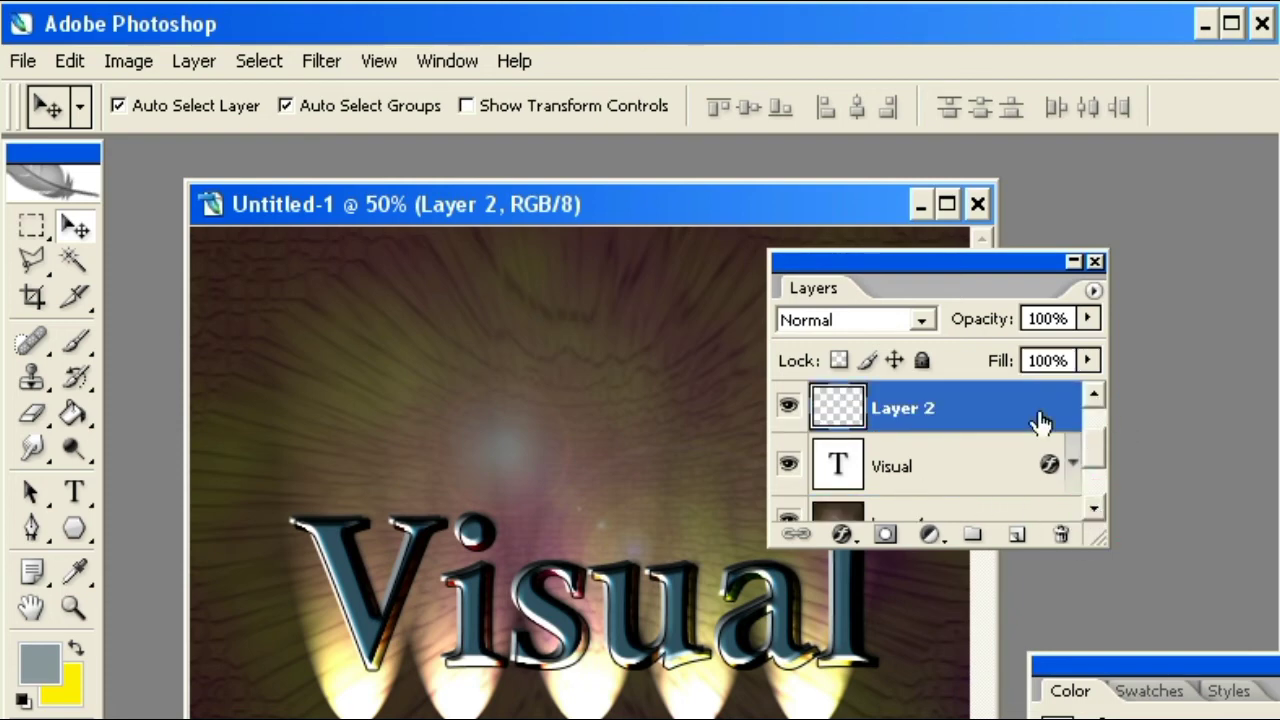
click(1094, 396)
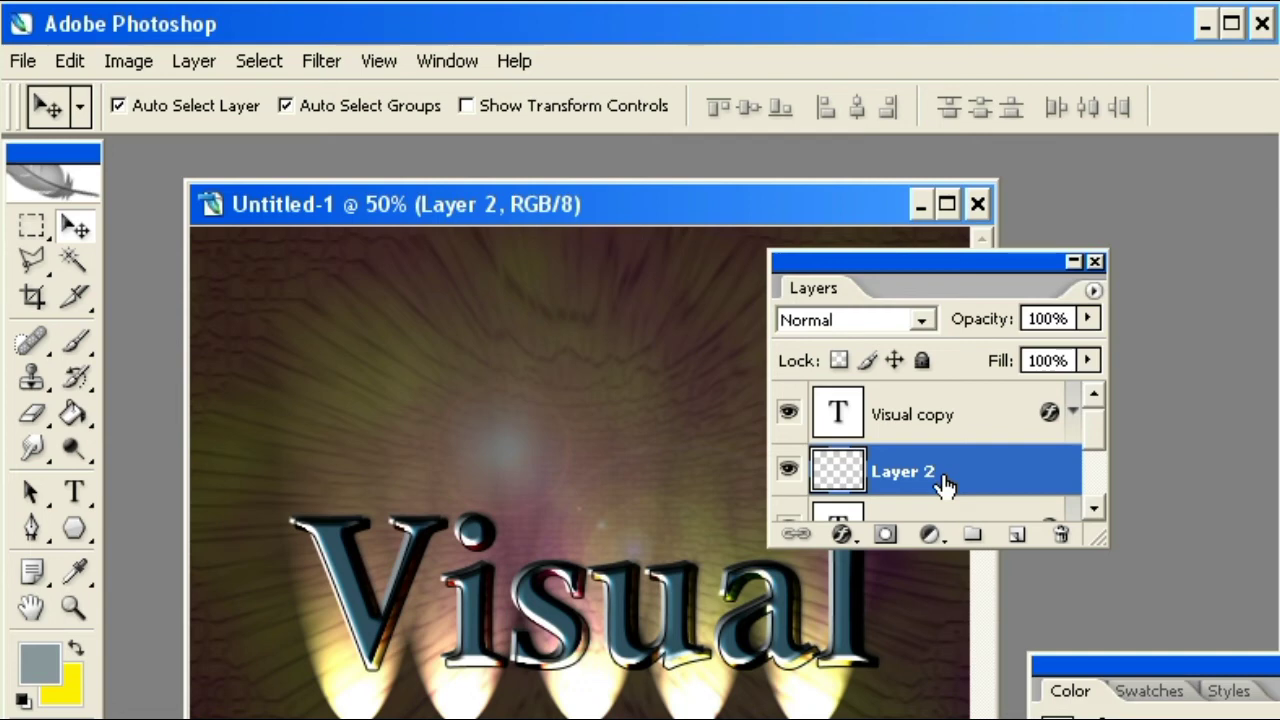
click(1094, 508)
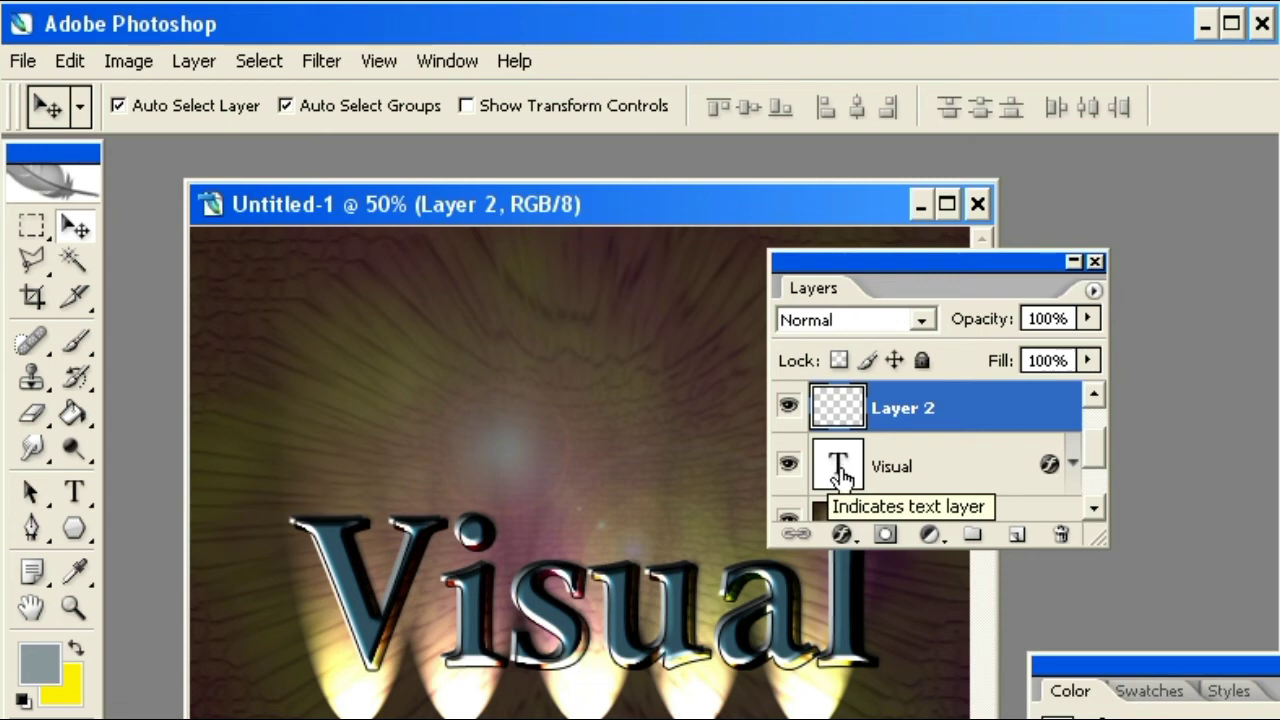
double_click(840, 468)
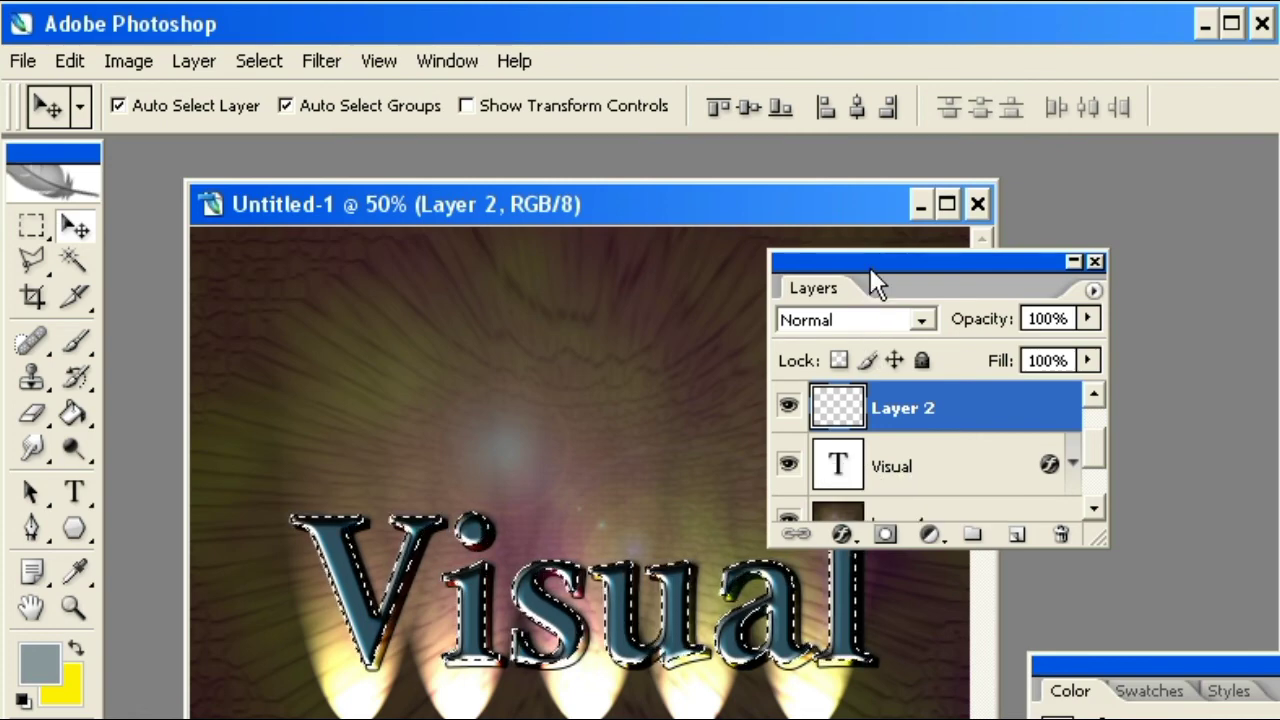
drag(946, 262, 1018, 264)
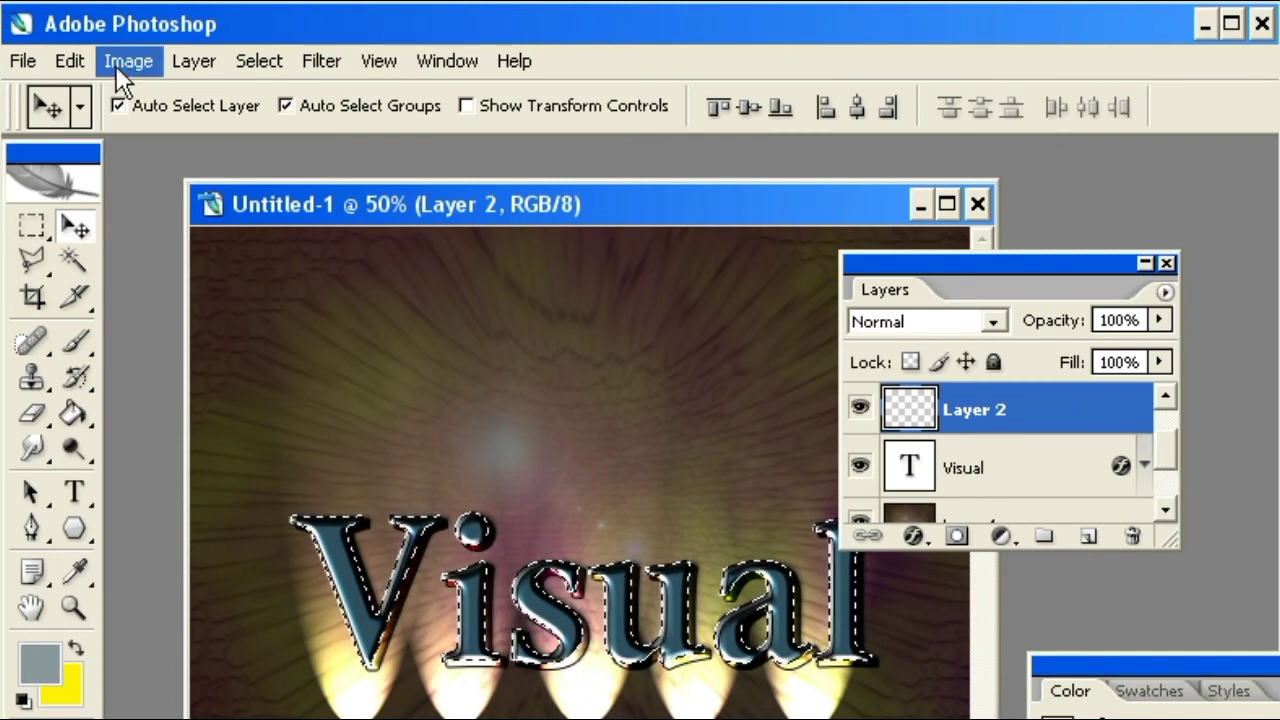
- Stroke the Visual text selection on Layer 2 with a 1 px outside line
click(70, 61)
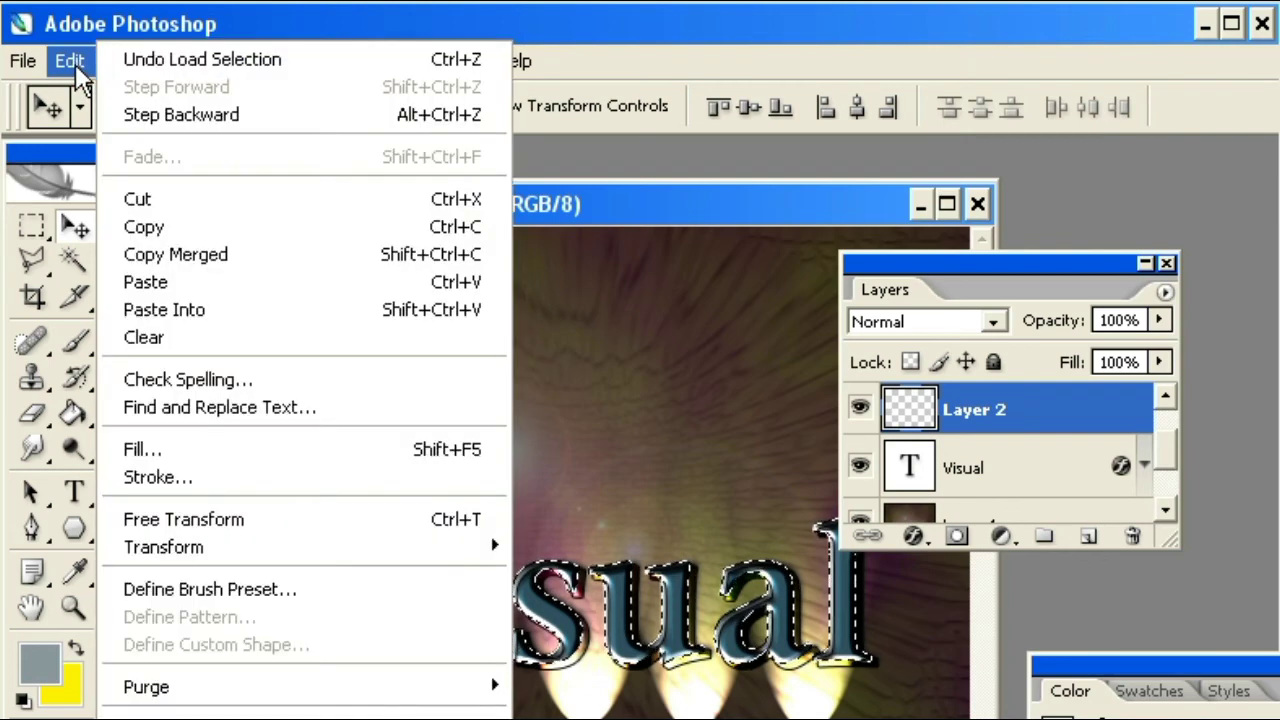
click(200, 477)
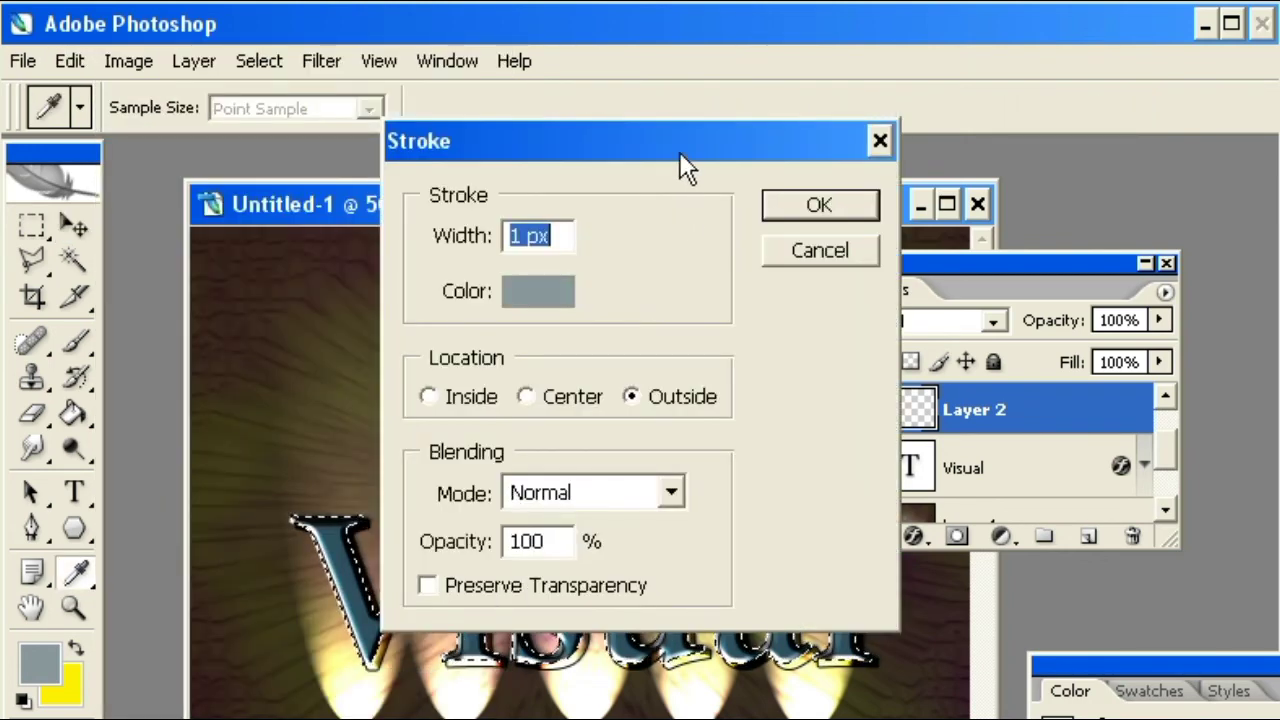
drag(681, 146, 626, 216)
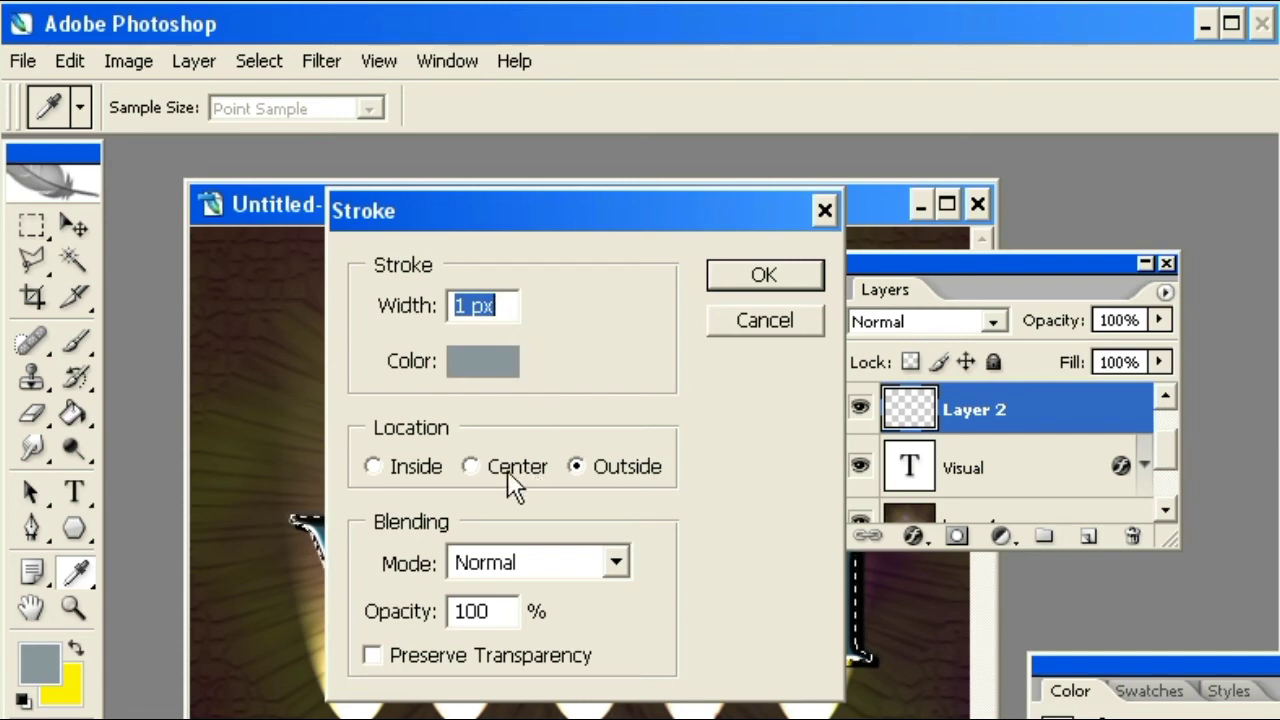
click(580, 466)
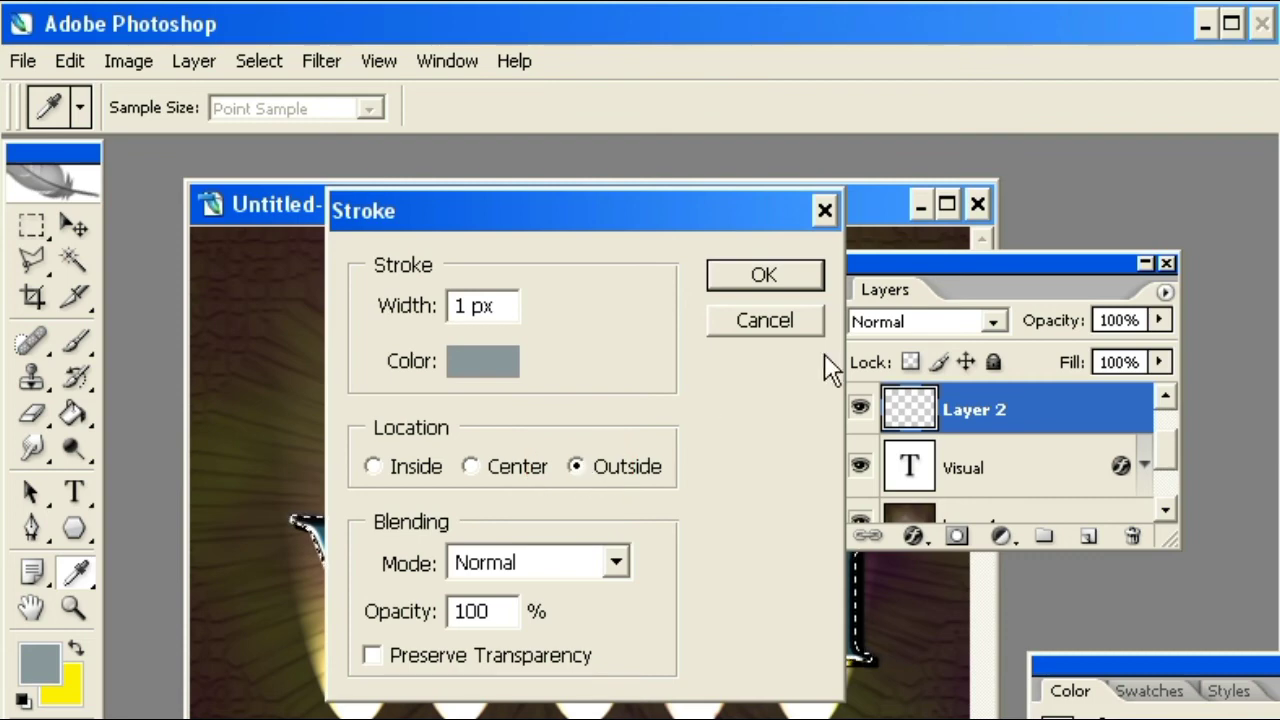
click(766, 274)
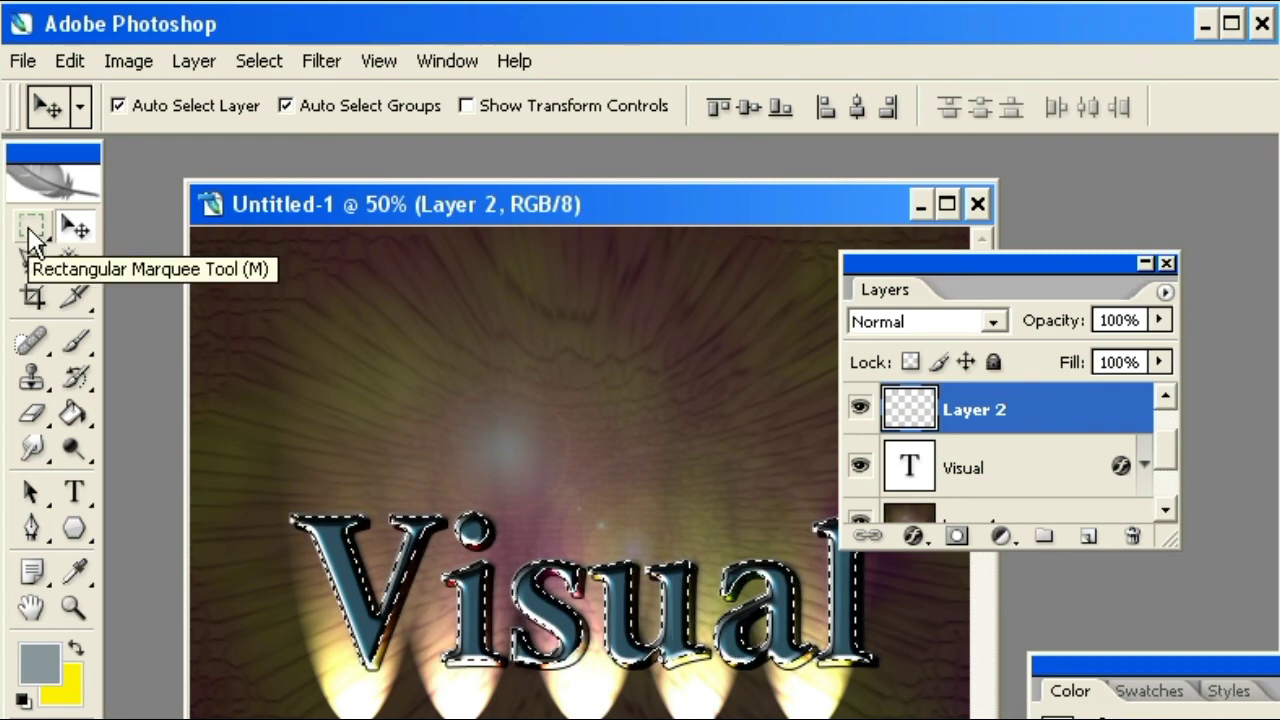
- Deselect the text with the Rectangular Marquee and open Layer 2's Layer Style dialog
click(29, 240)
click(509, 594)
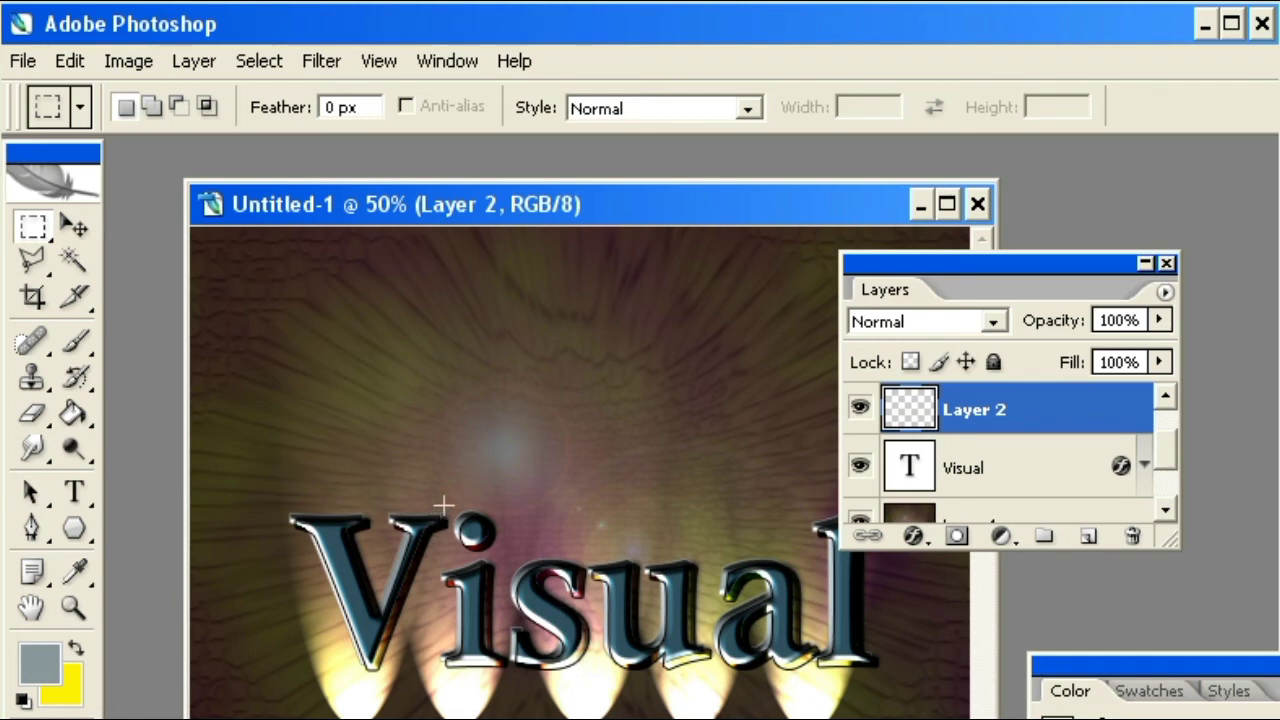
click(1047, 408)
double_click(1047, 408)
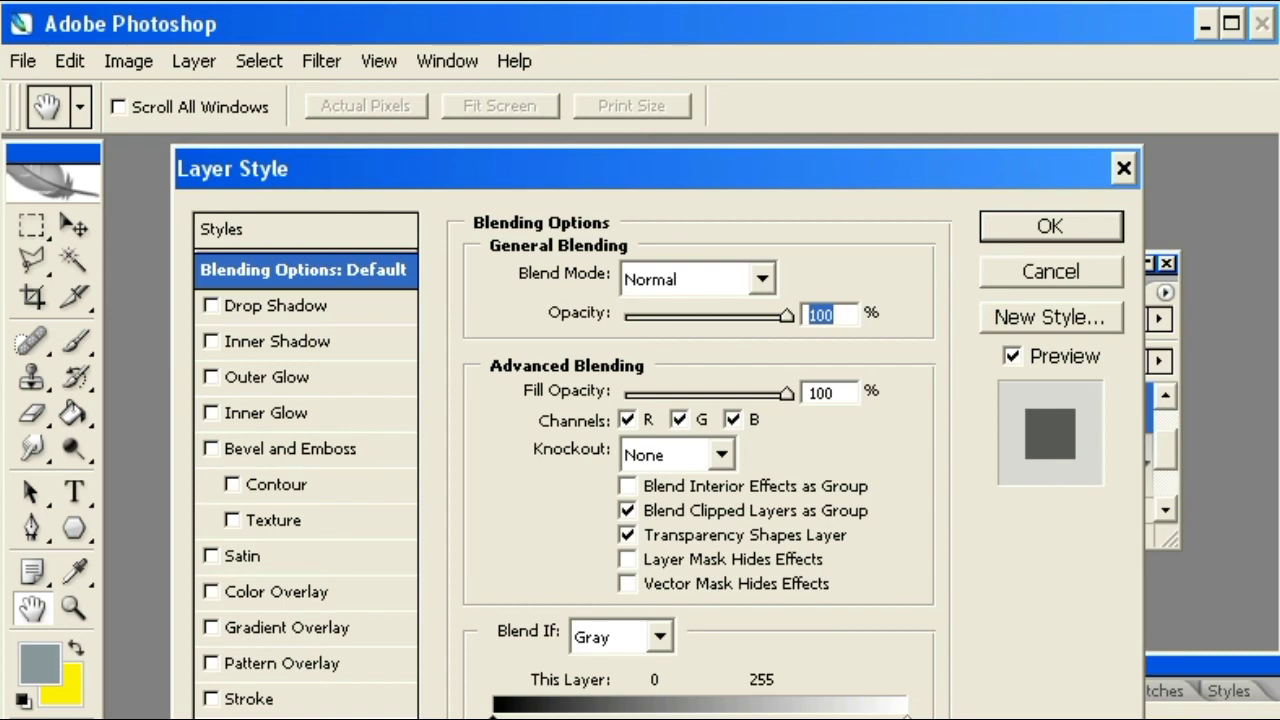
- Give Layer 2 a 3 px outside checkered-pattern stroke plus a gradient overlay
click(340, 695)
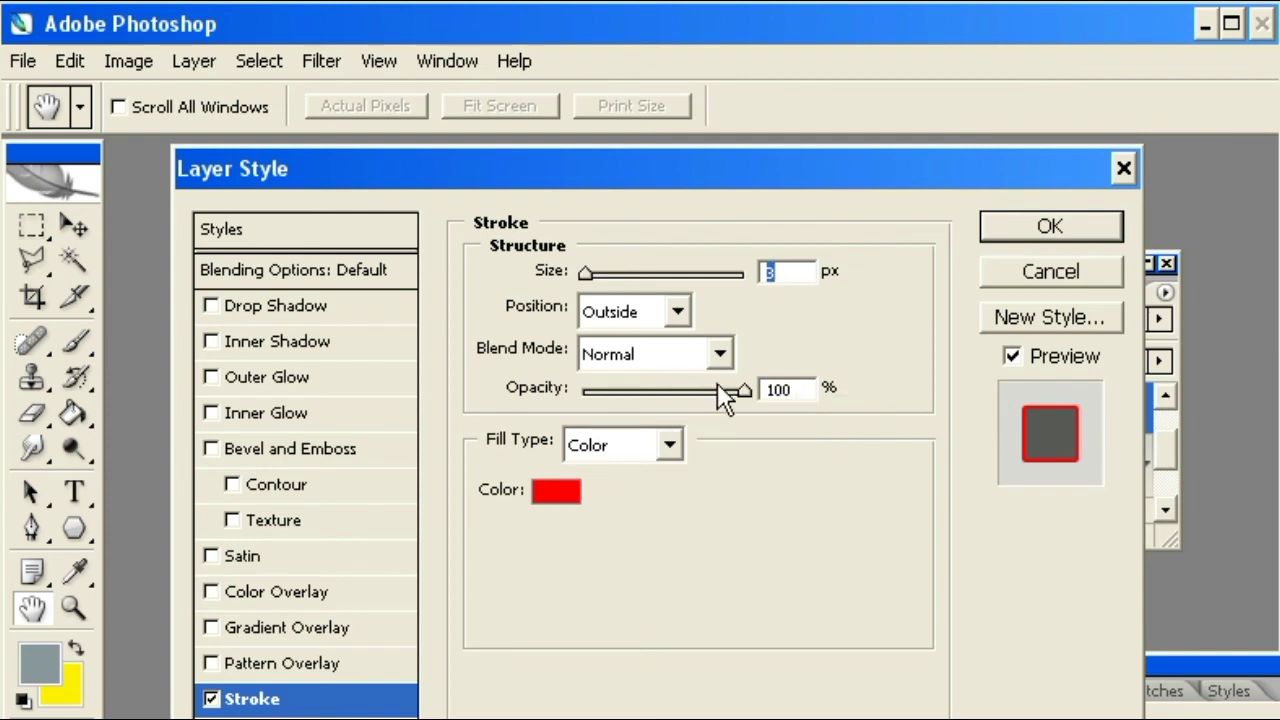
click(670, 446)
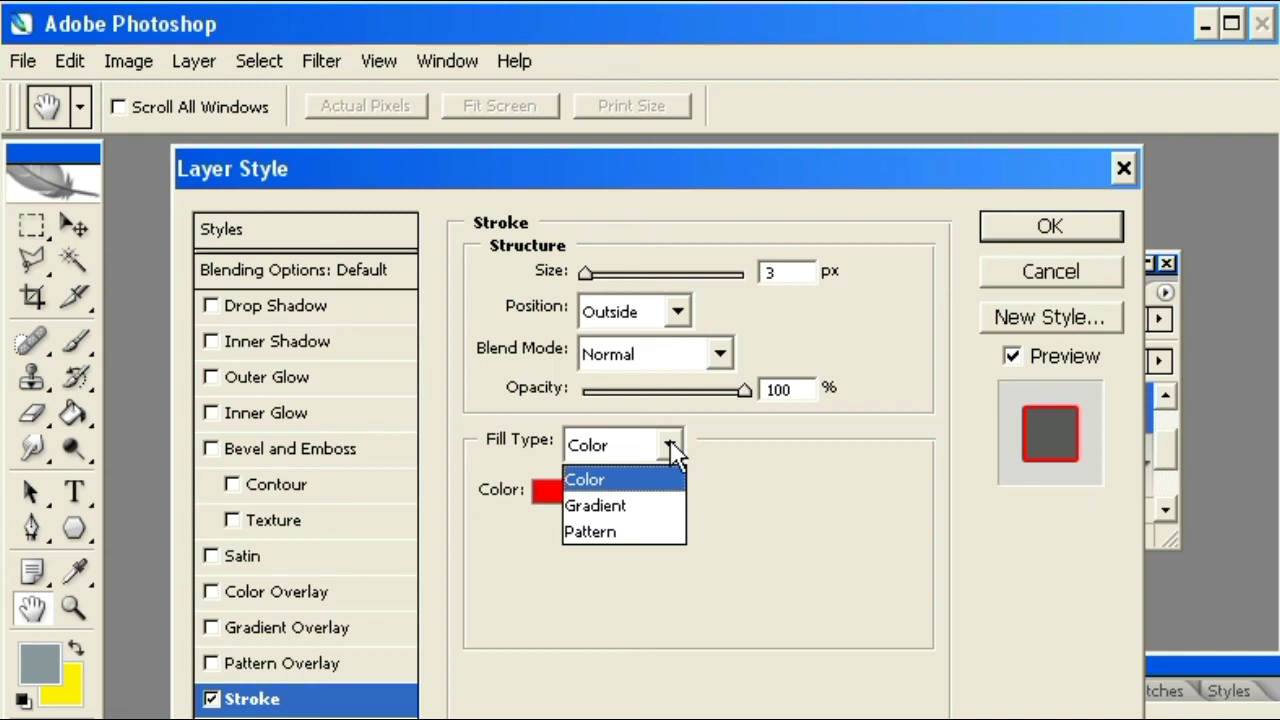
click(629, 530)
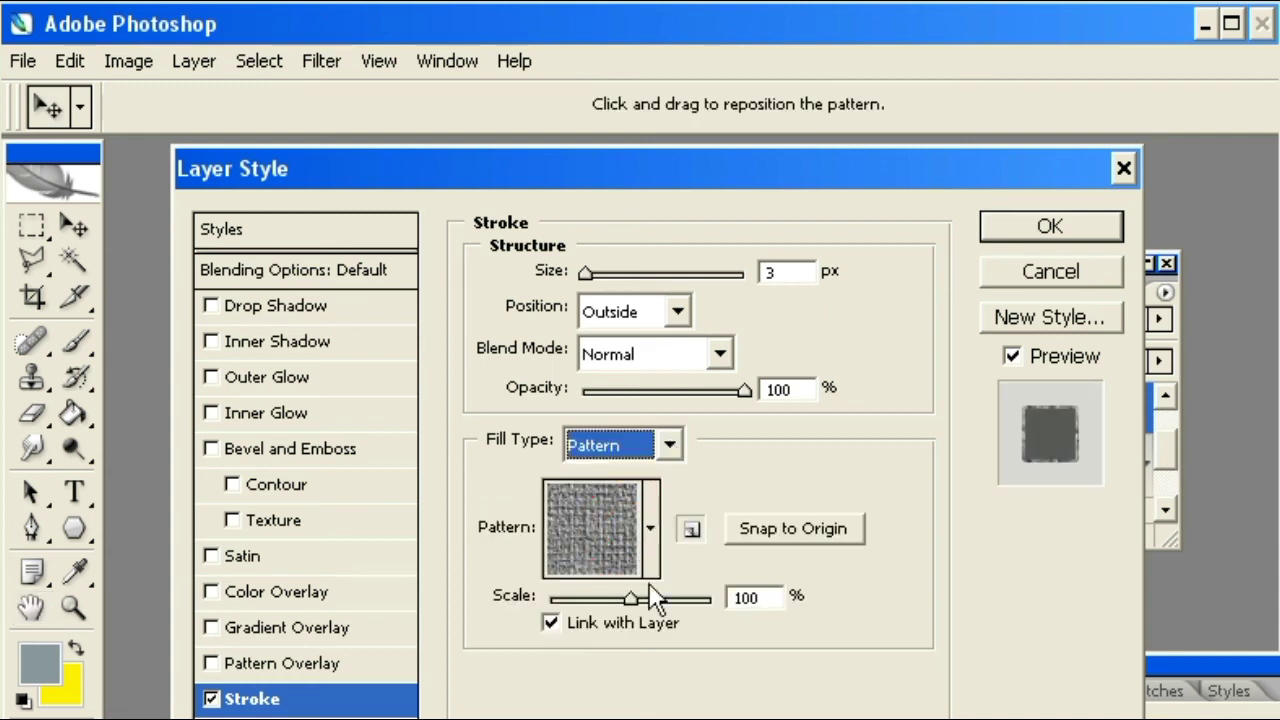
click(651, 528)
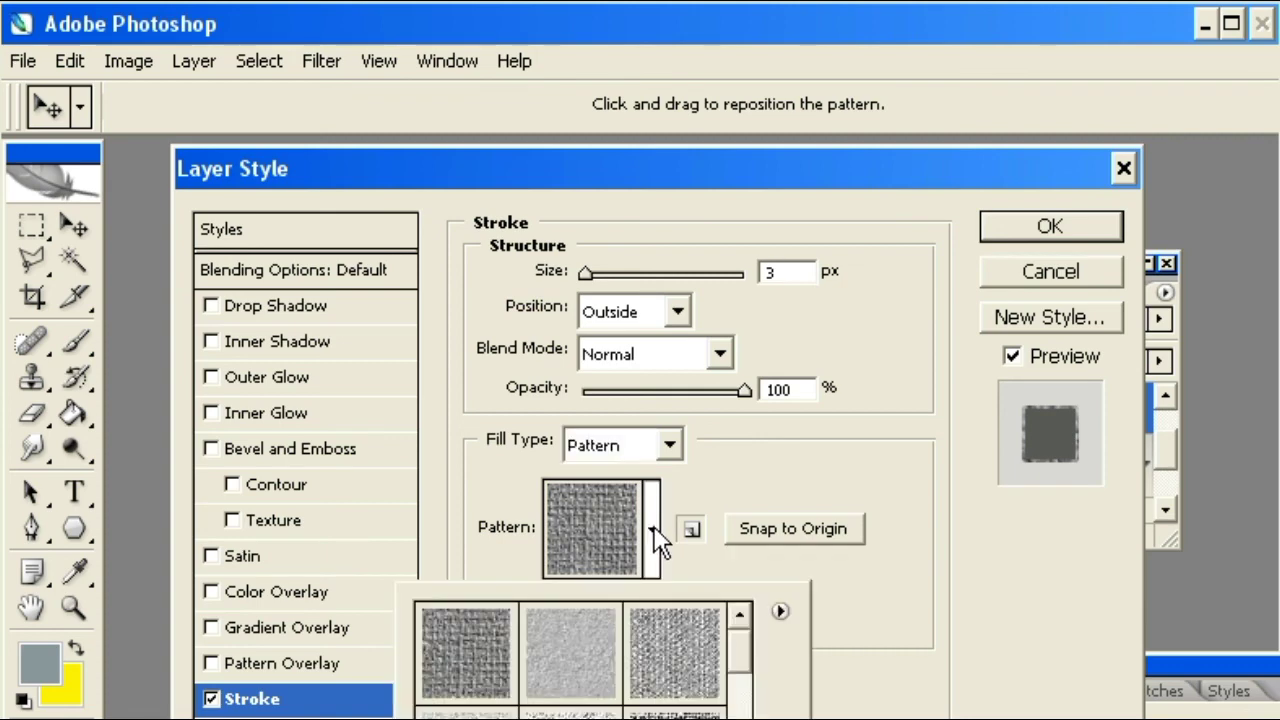
click(652, 528)
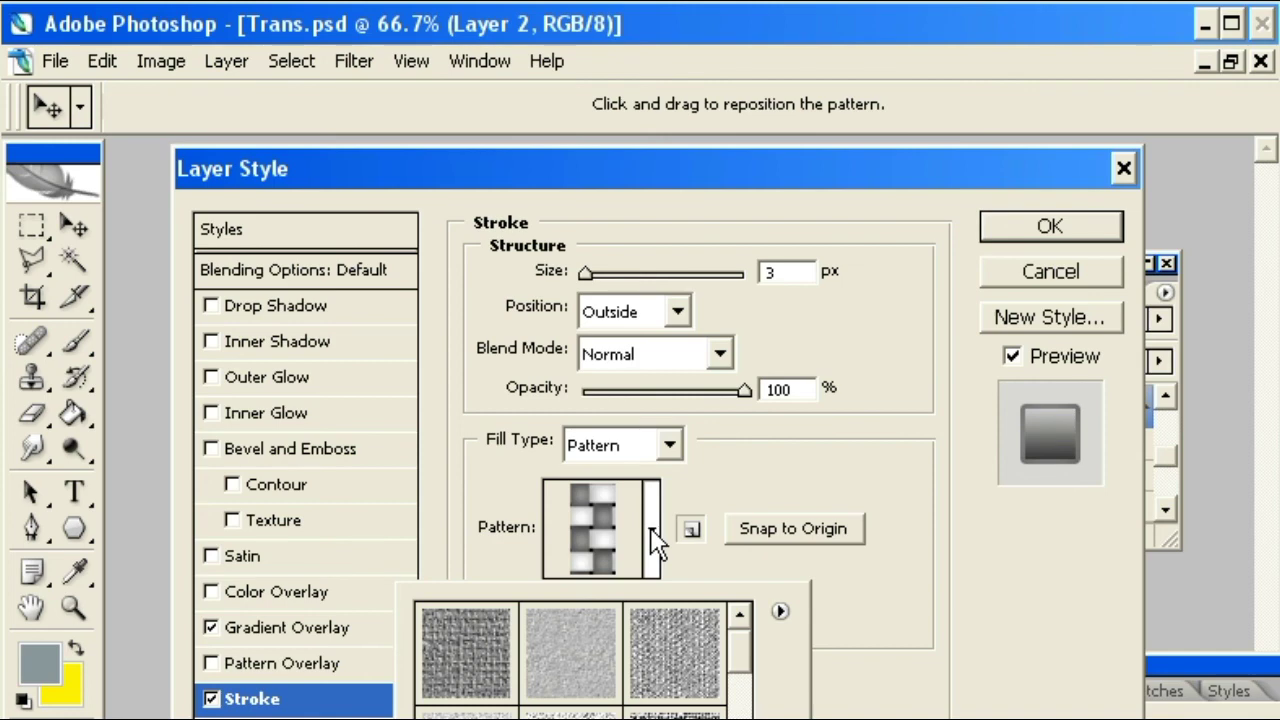
click(606, 538)
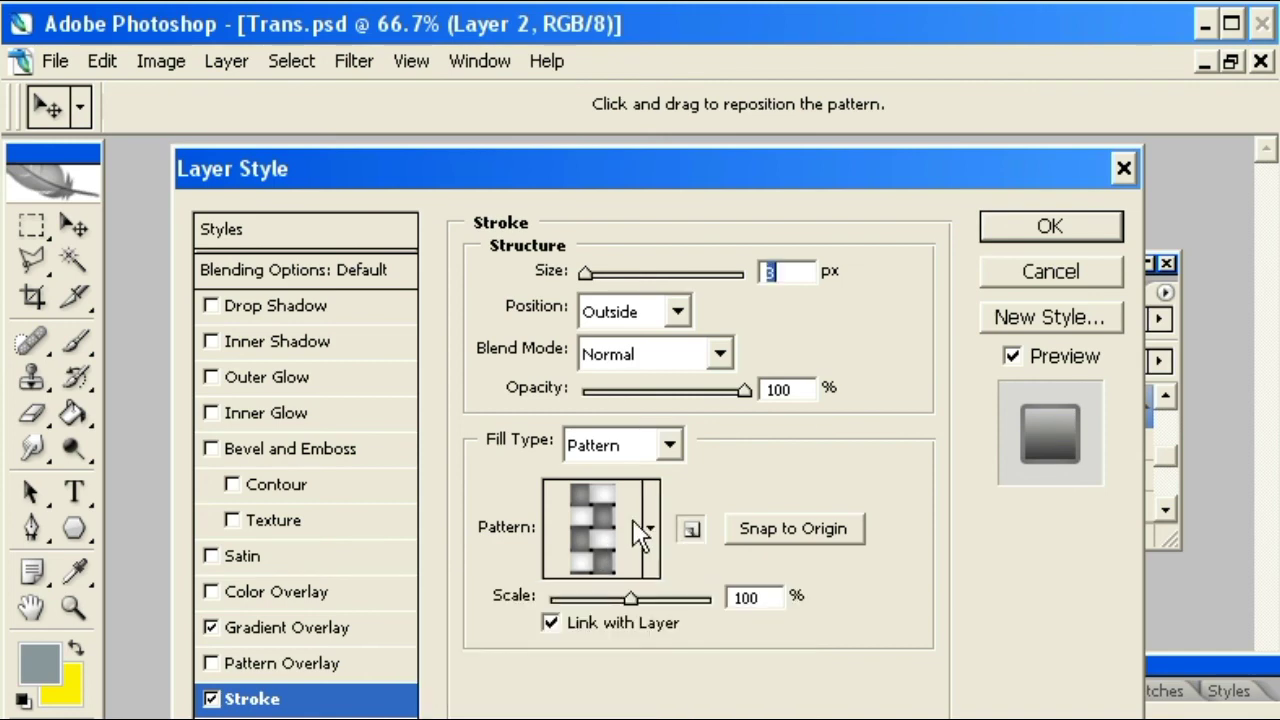
click(1048, 228)
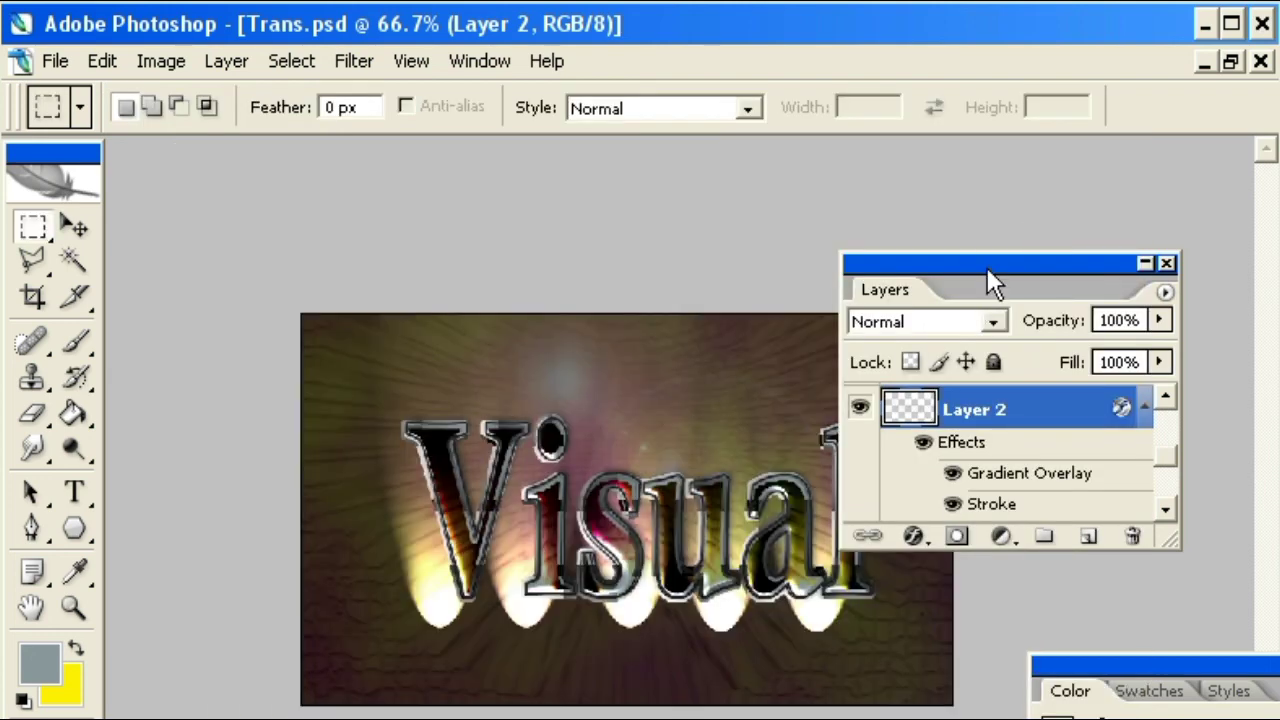
- Drag the Layers panel to the right, off the chrome Visual lettering, and select the Move tool
drag(987, 267, 1093, 278)
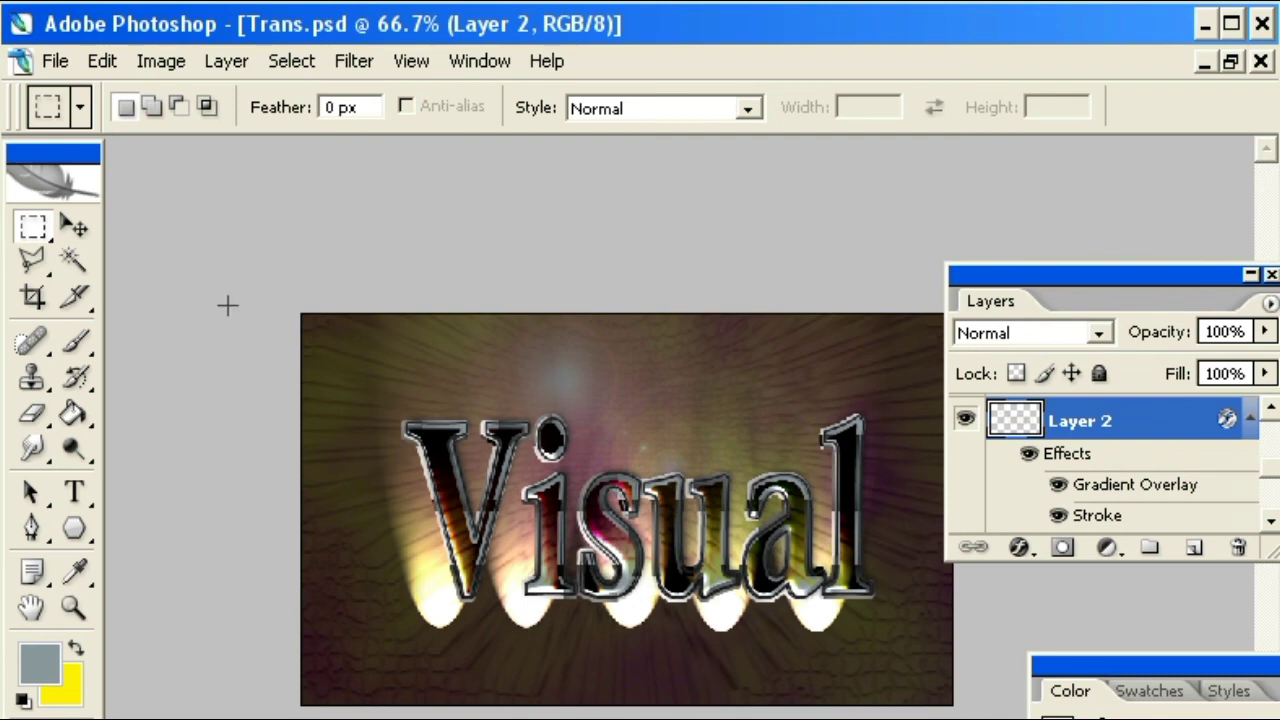
click(75, 226)
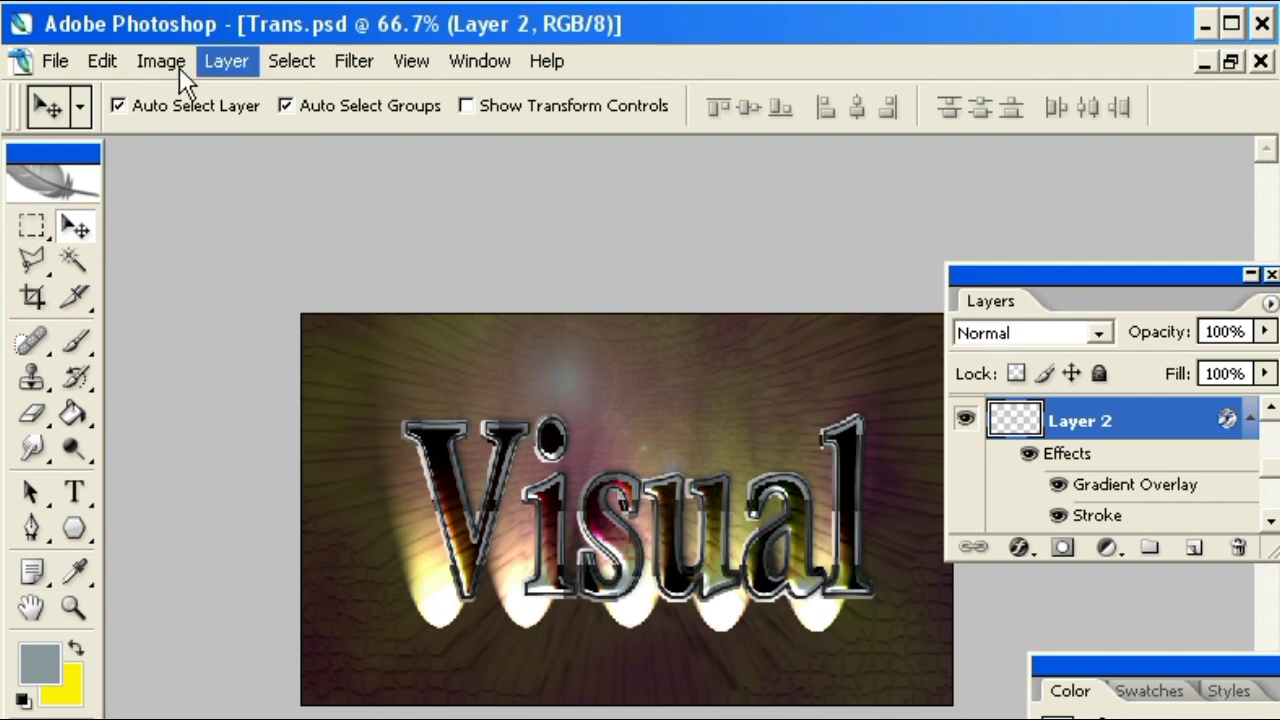
click(224, 63)
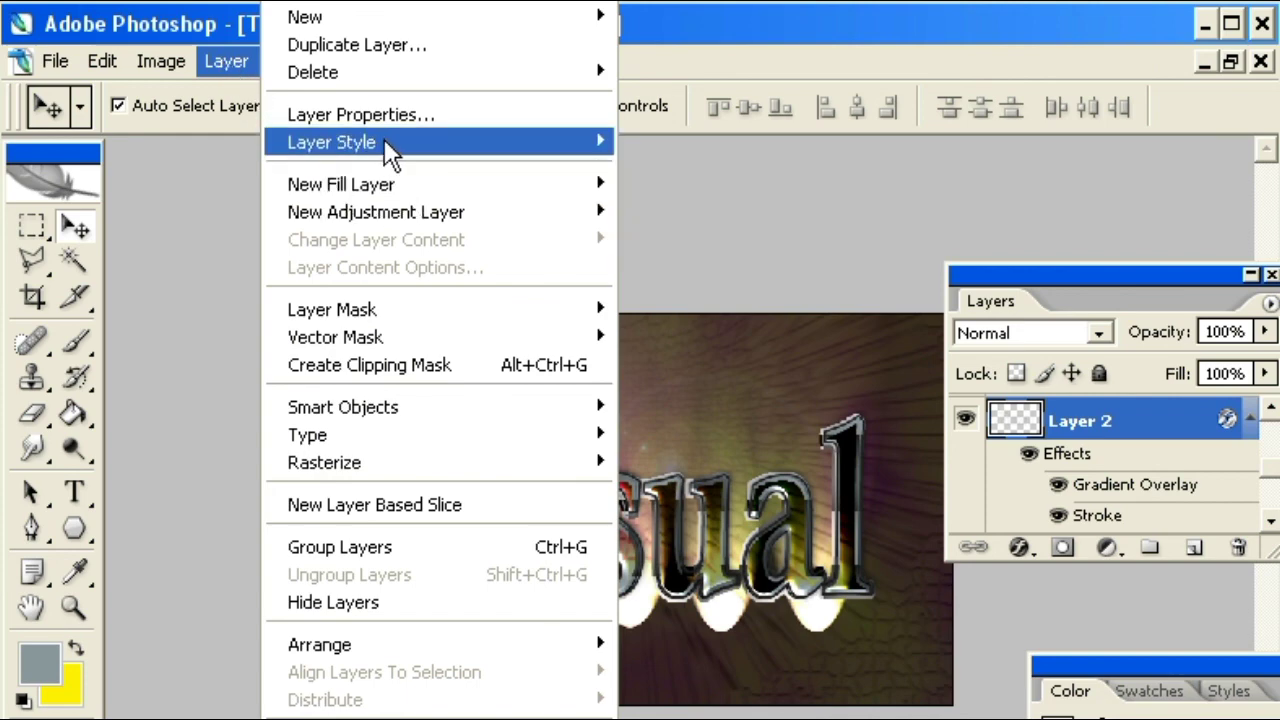
mouse_move(331, 142)
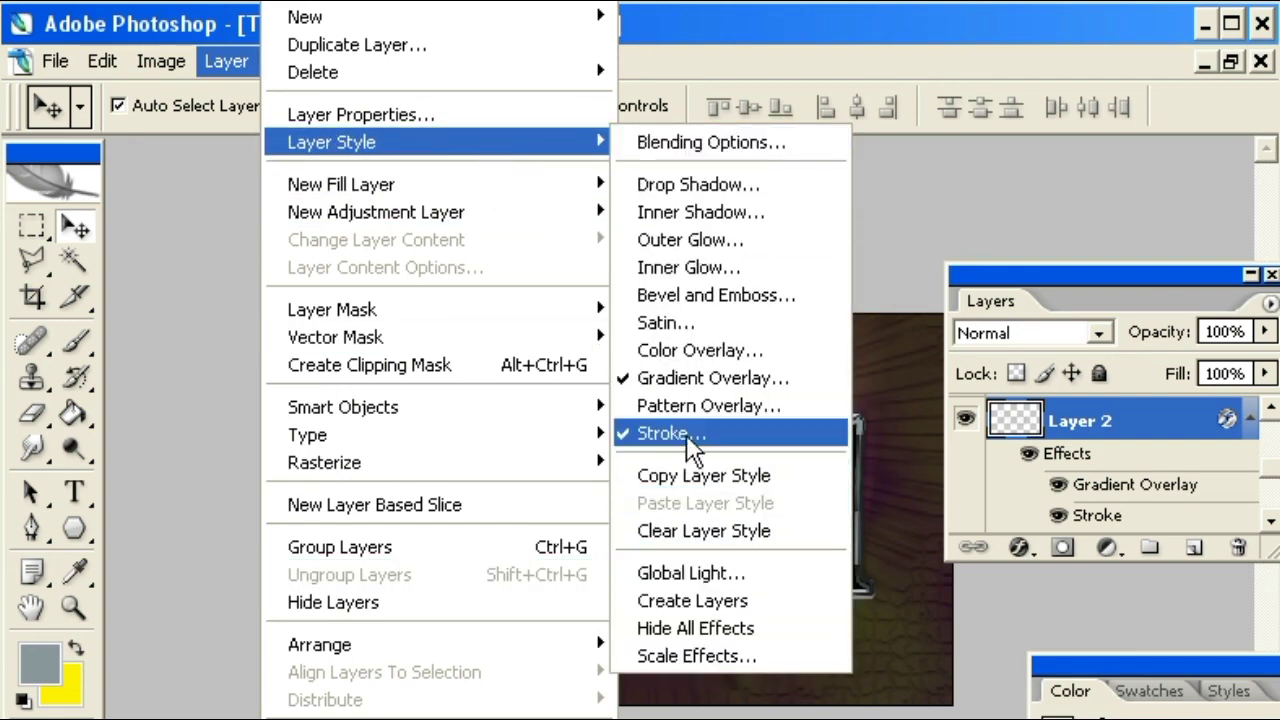
click(701, 432)
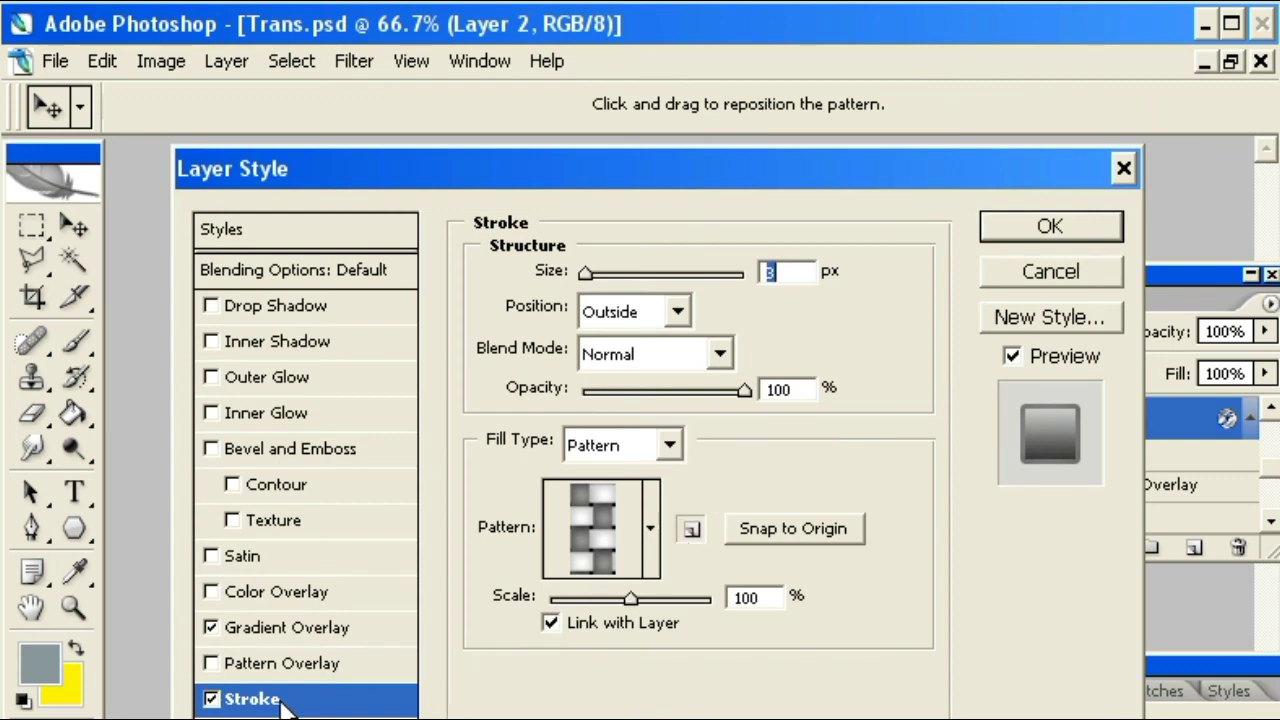
click(356, 633)
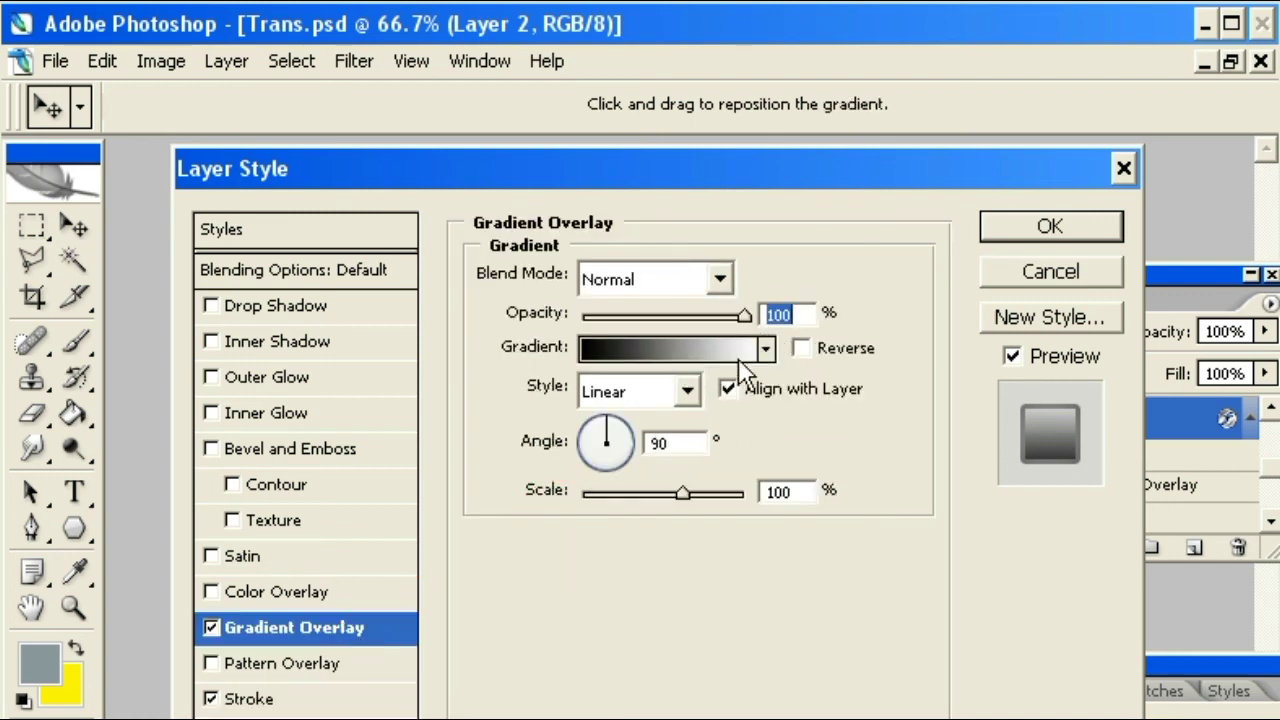
click(1032, 230)
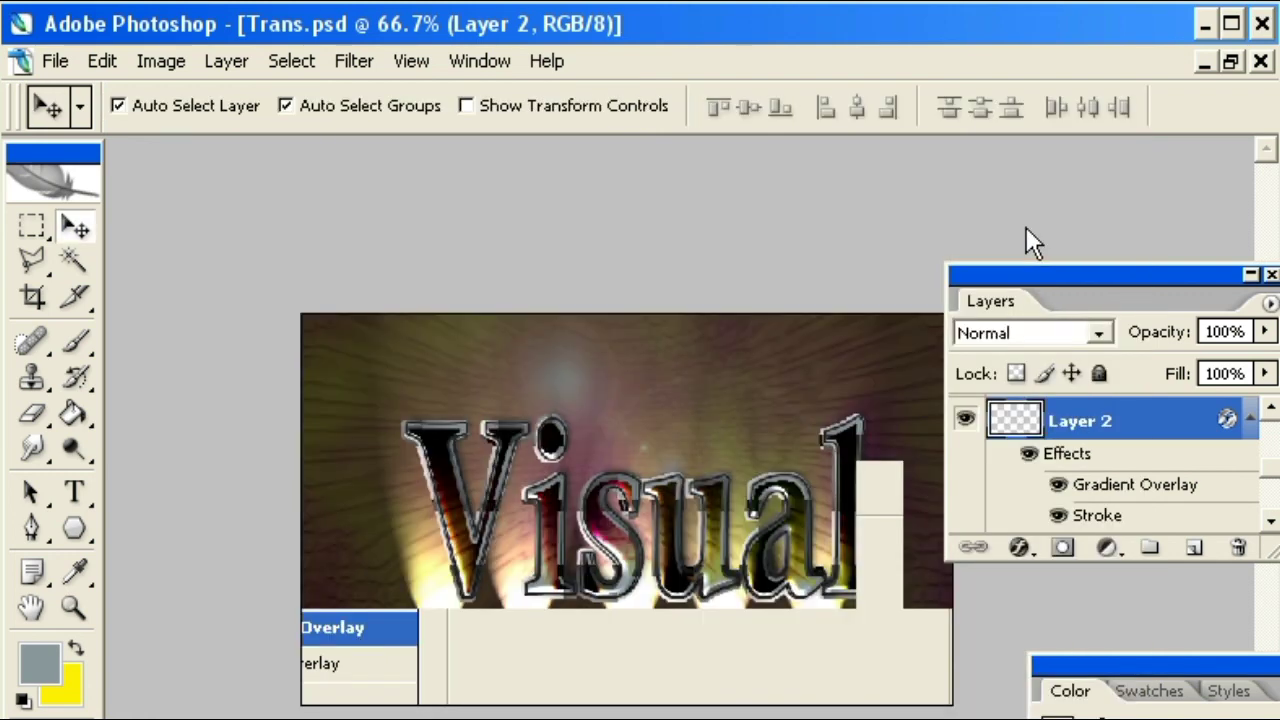
- Zoom the Visual lettering to 100%, return to the Move tool, and hide all palettes with Tab
click(72, 607)
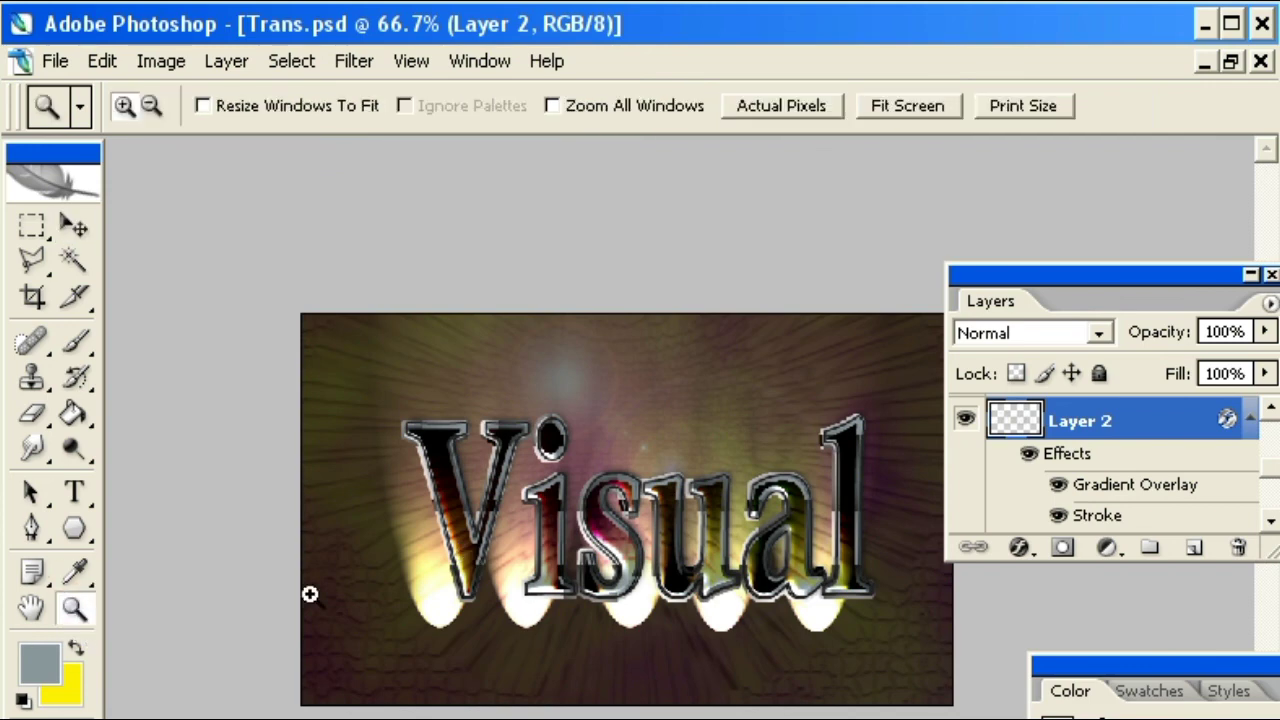
click(540, 529)
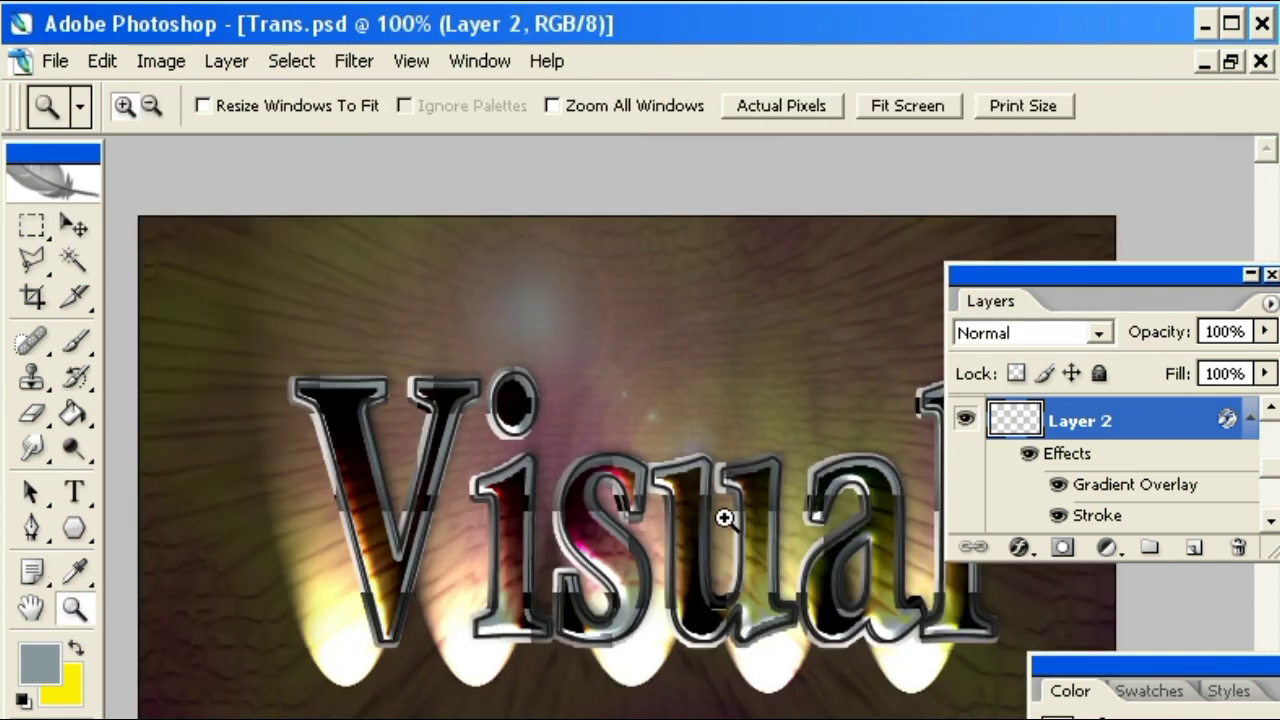
click(75, 226)
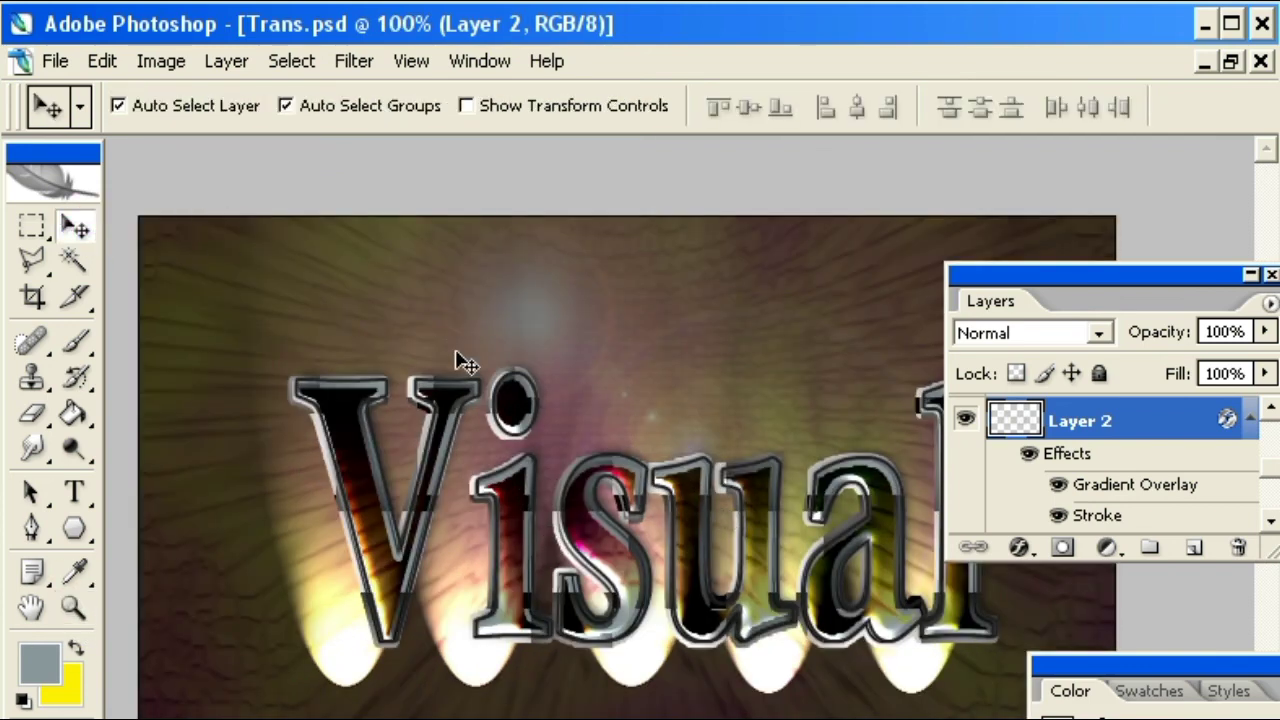
key(Tab)
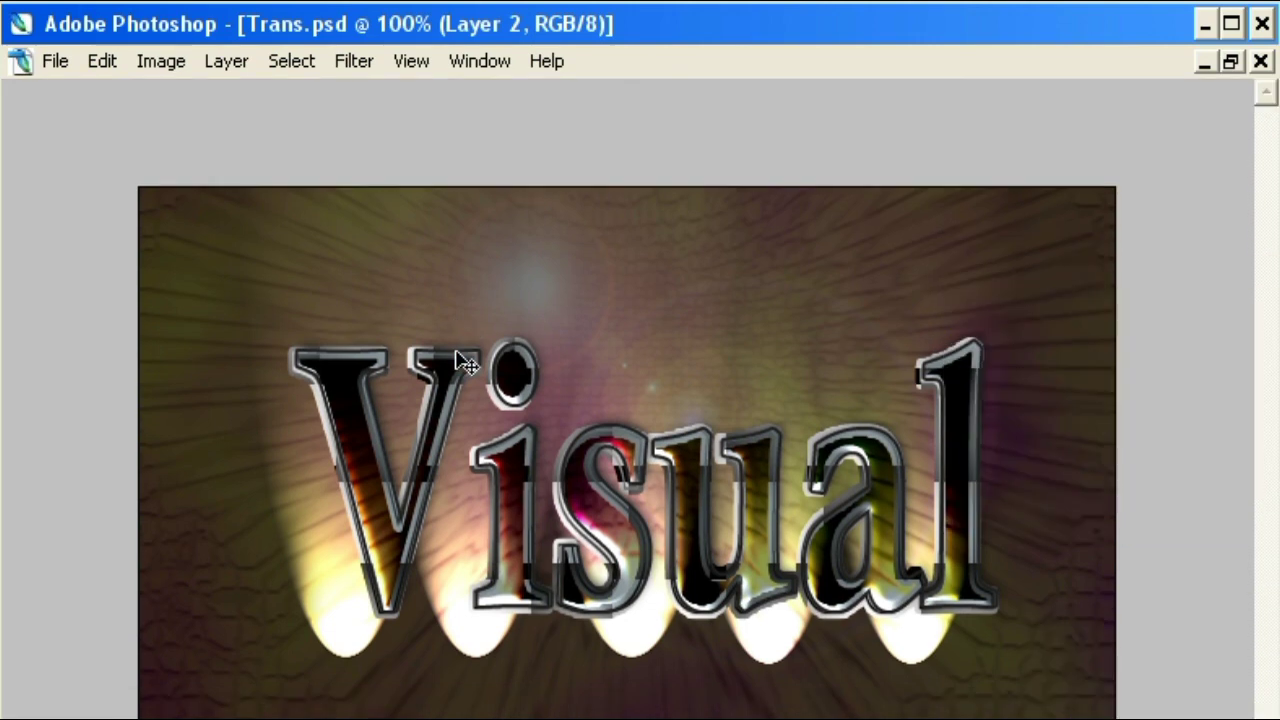